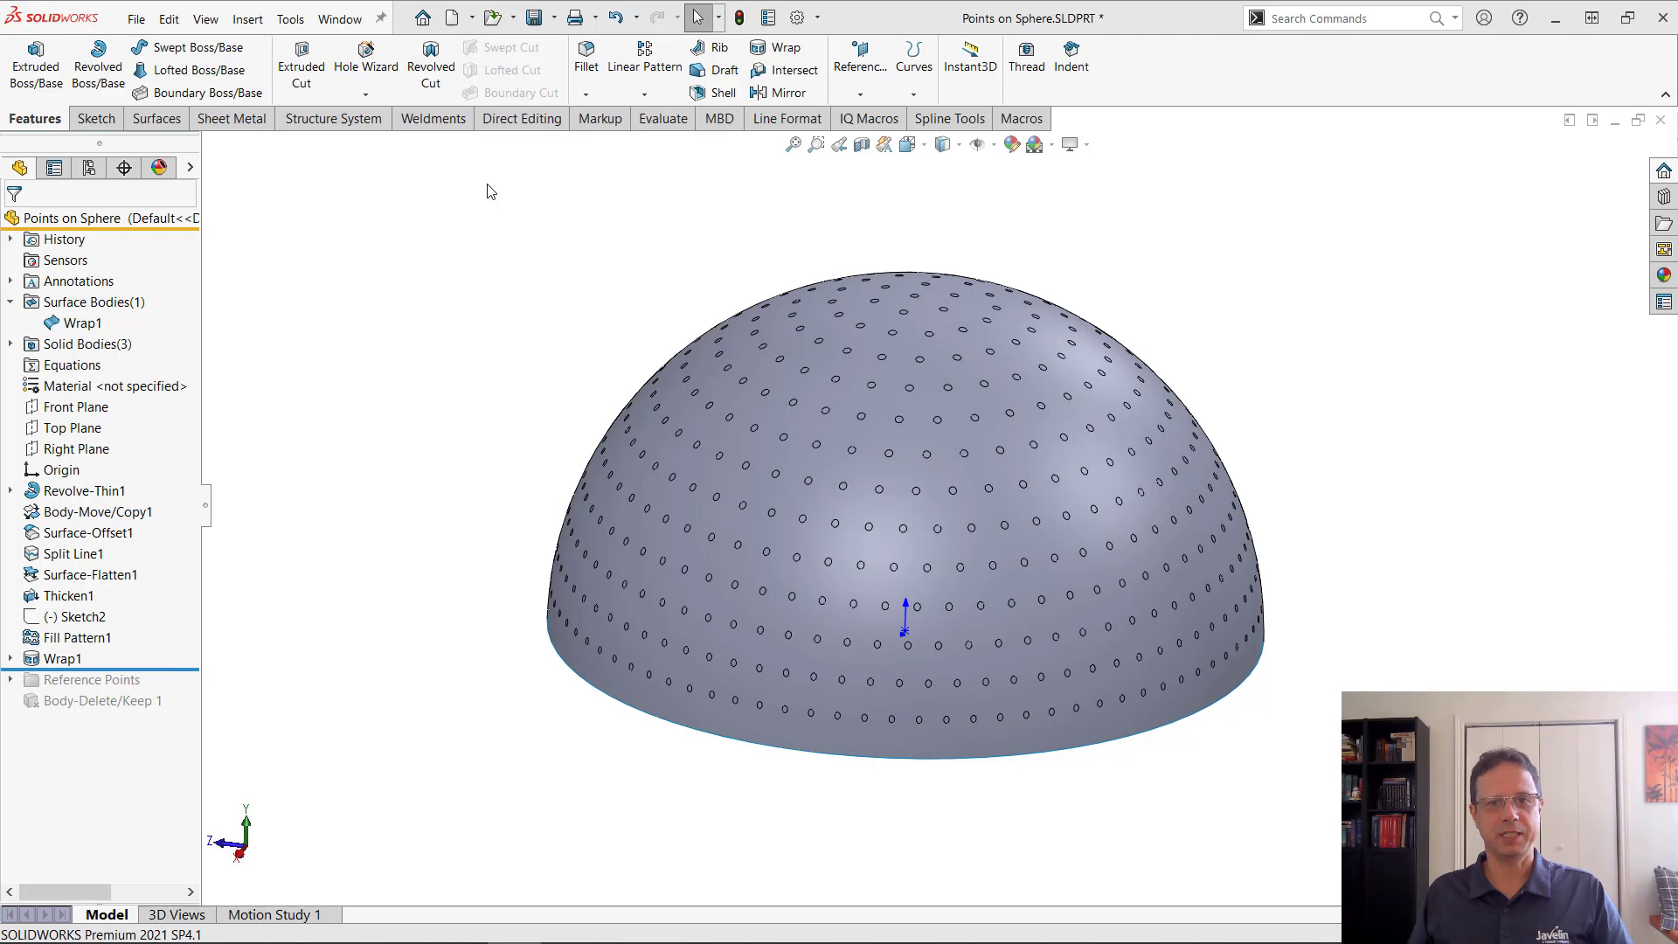
Switch to the 3DSwym forum page in the browser and read the question about distributing a part on a hemispherical surface.
key(alt+Tab)
key(alt+Tab)
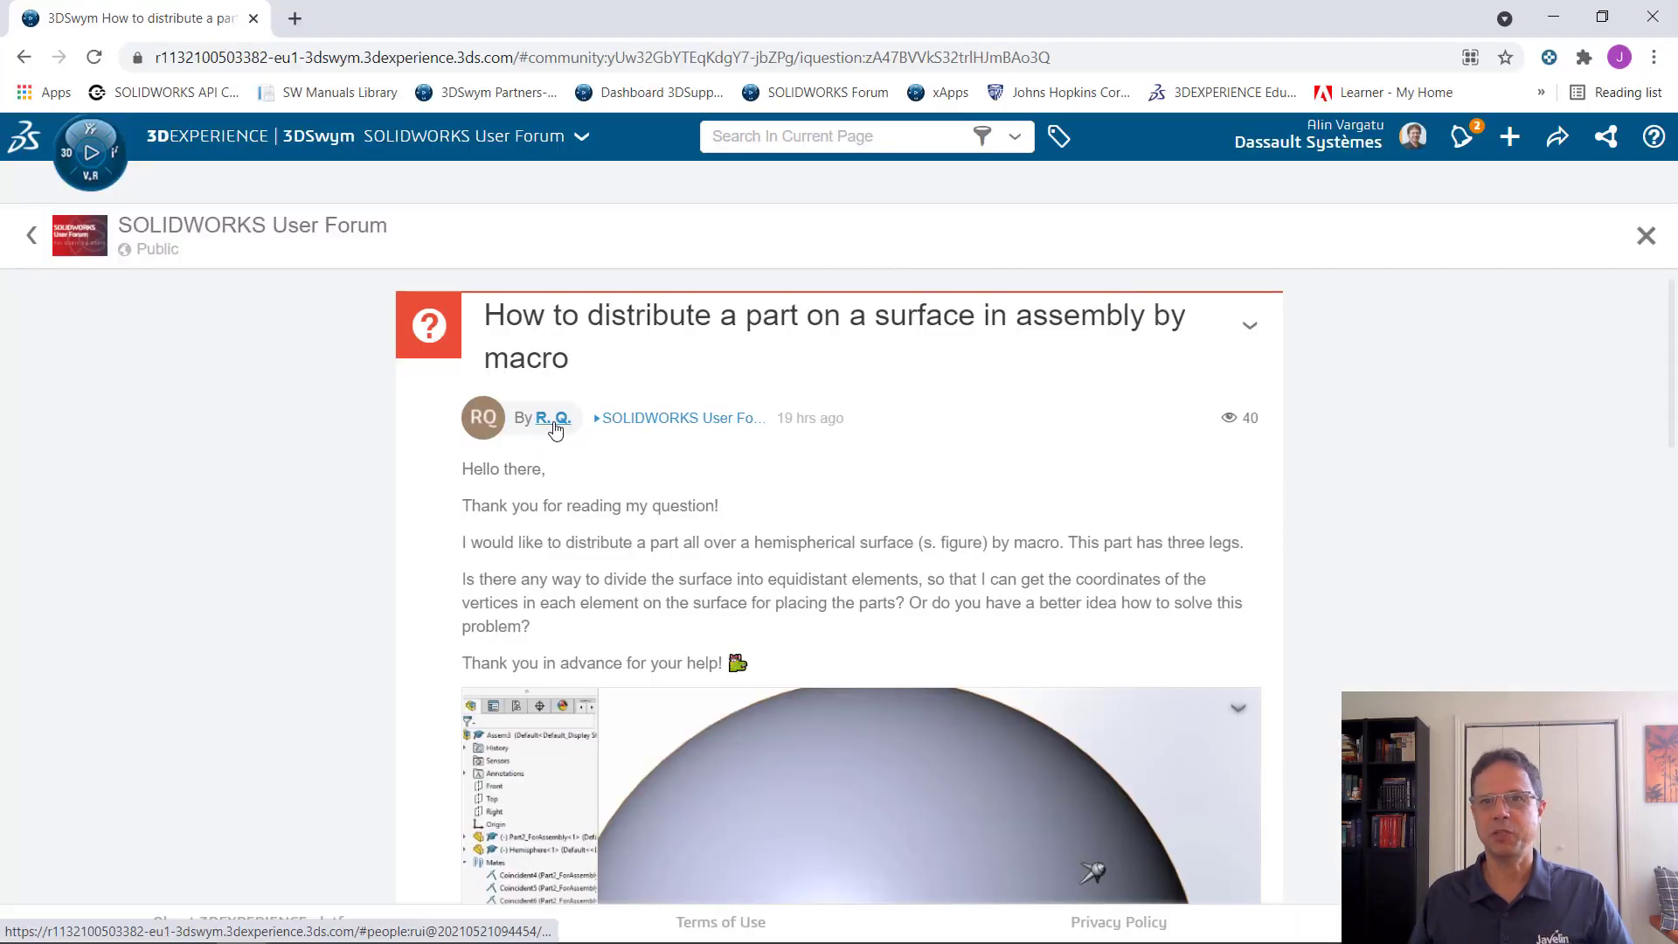
mouse_move(555, 428)
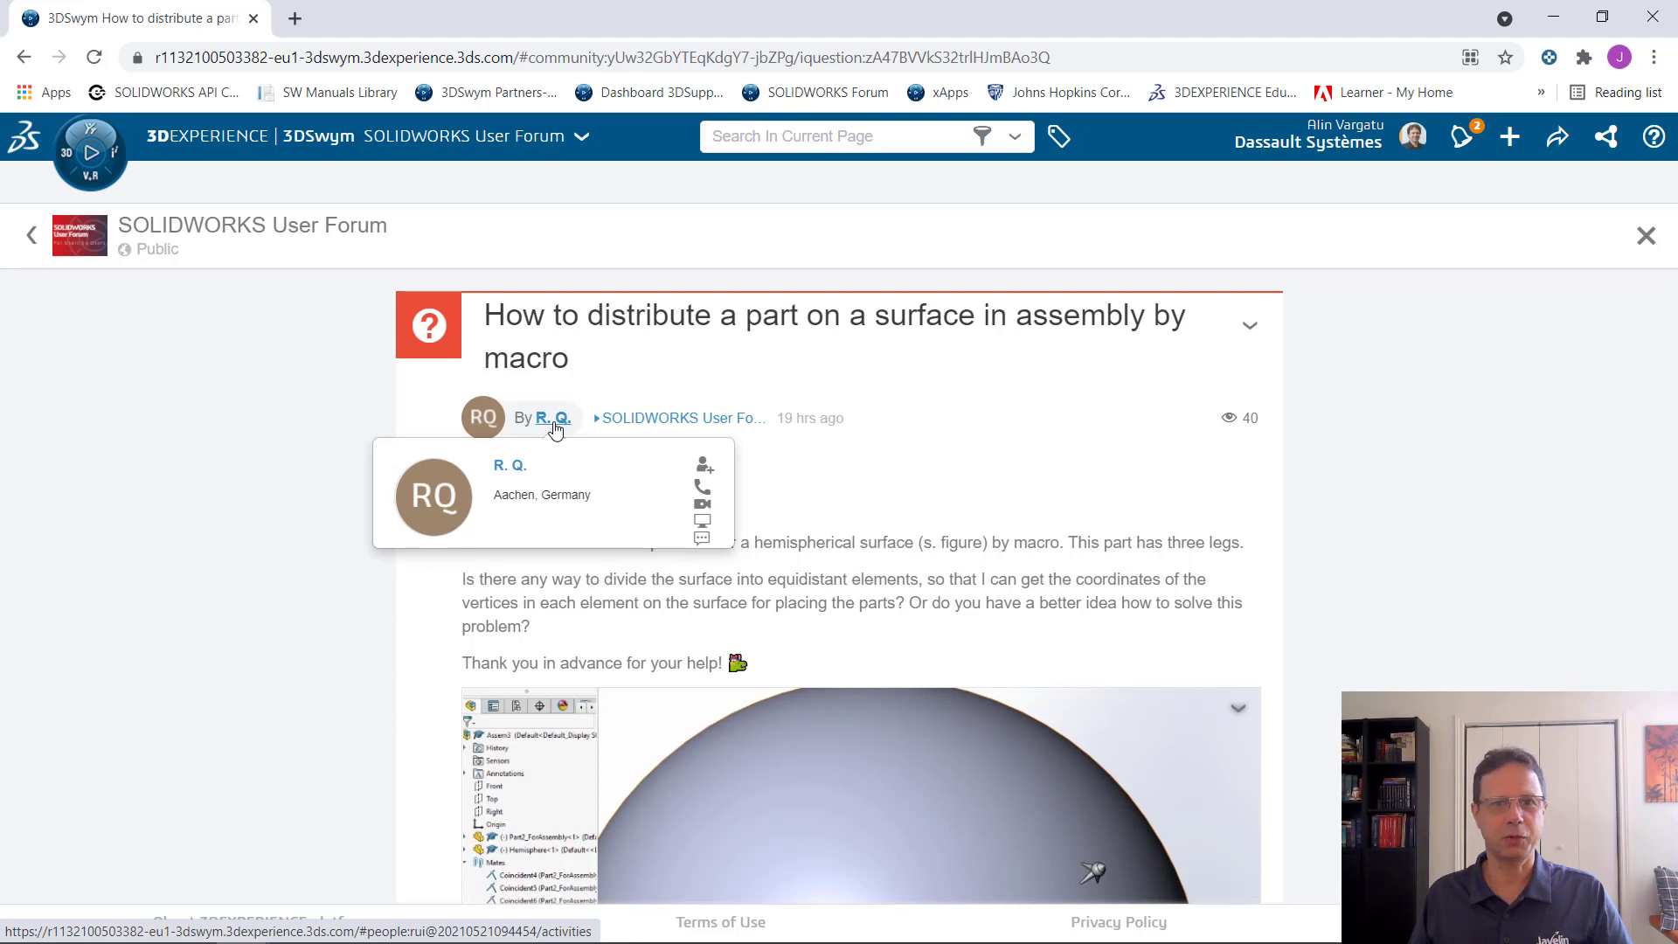
scroll(1147, 735, down, 2)
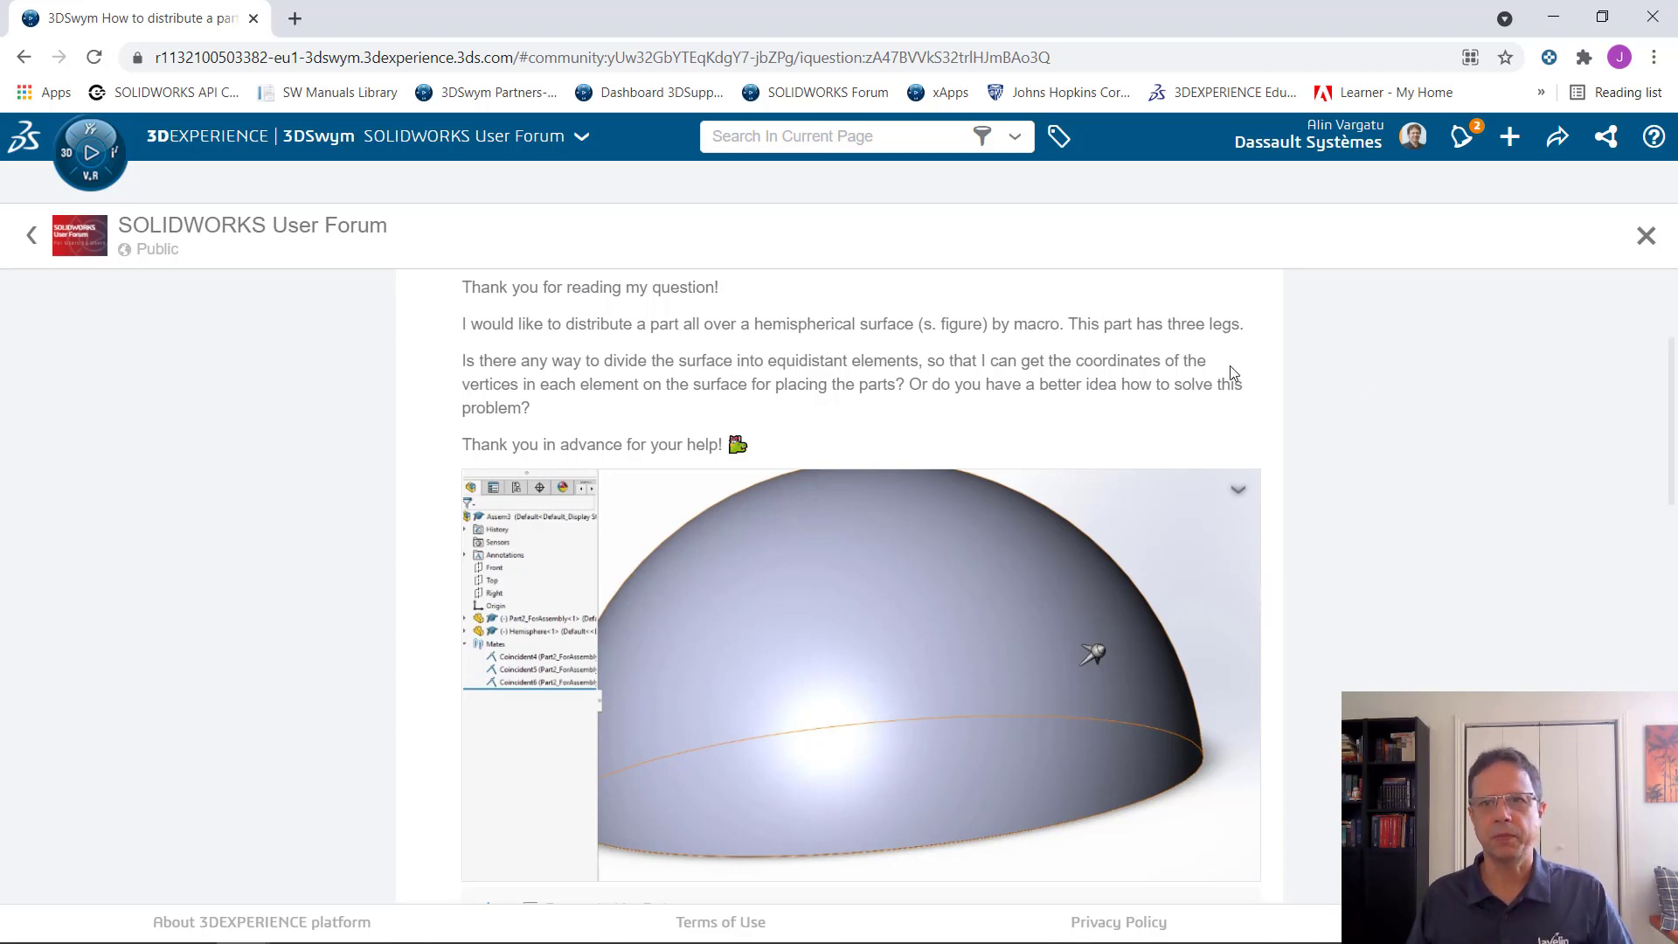
Switch back to SOLIDWORKS, roll the history forward to the end, and examine the reference points on the hemisphere.
key(alt+Tab)
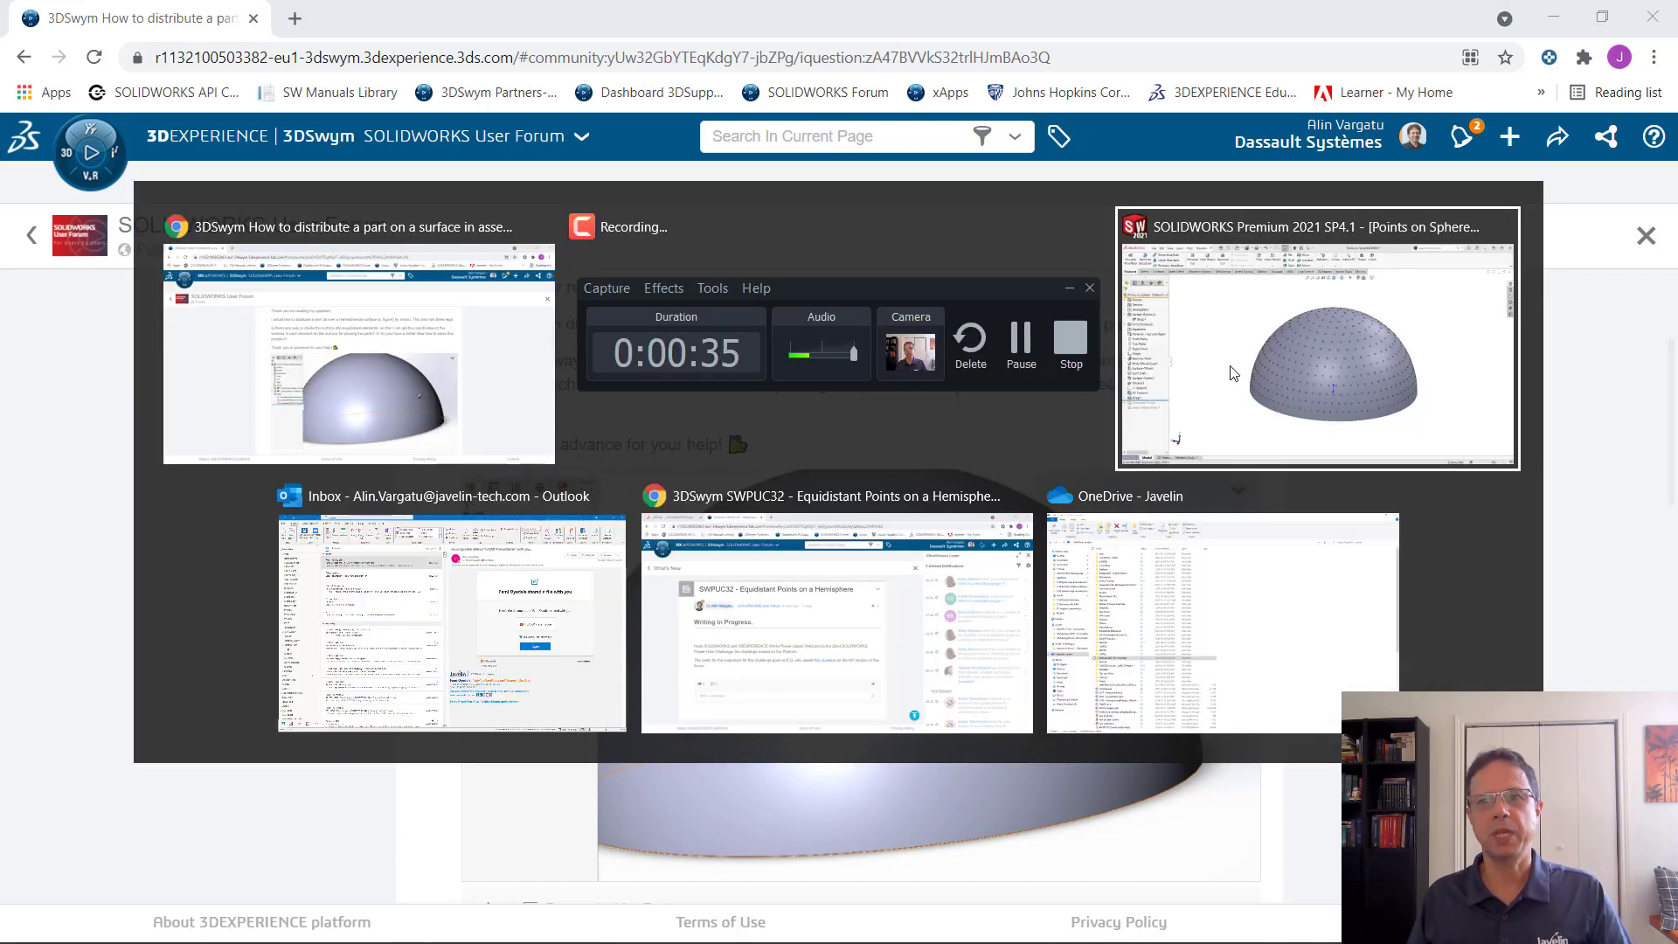
click(1299, 389)
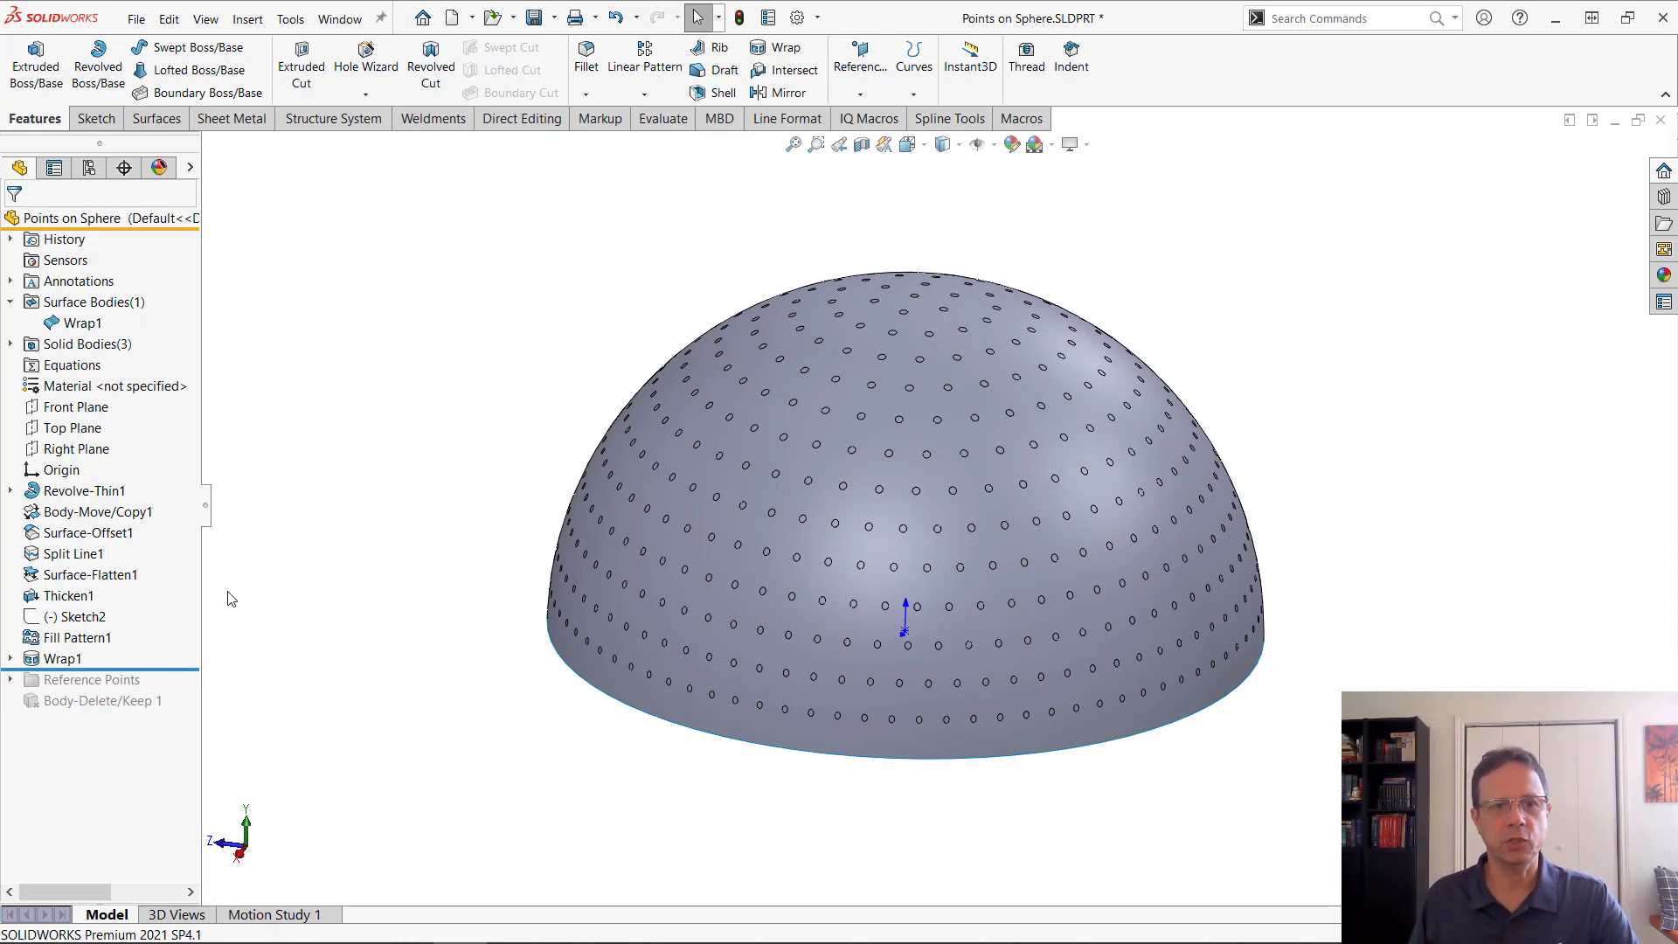
drag(182, 682, 182, 739)
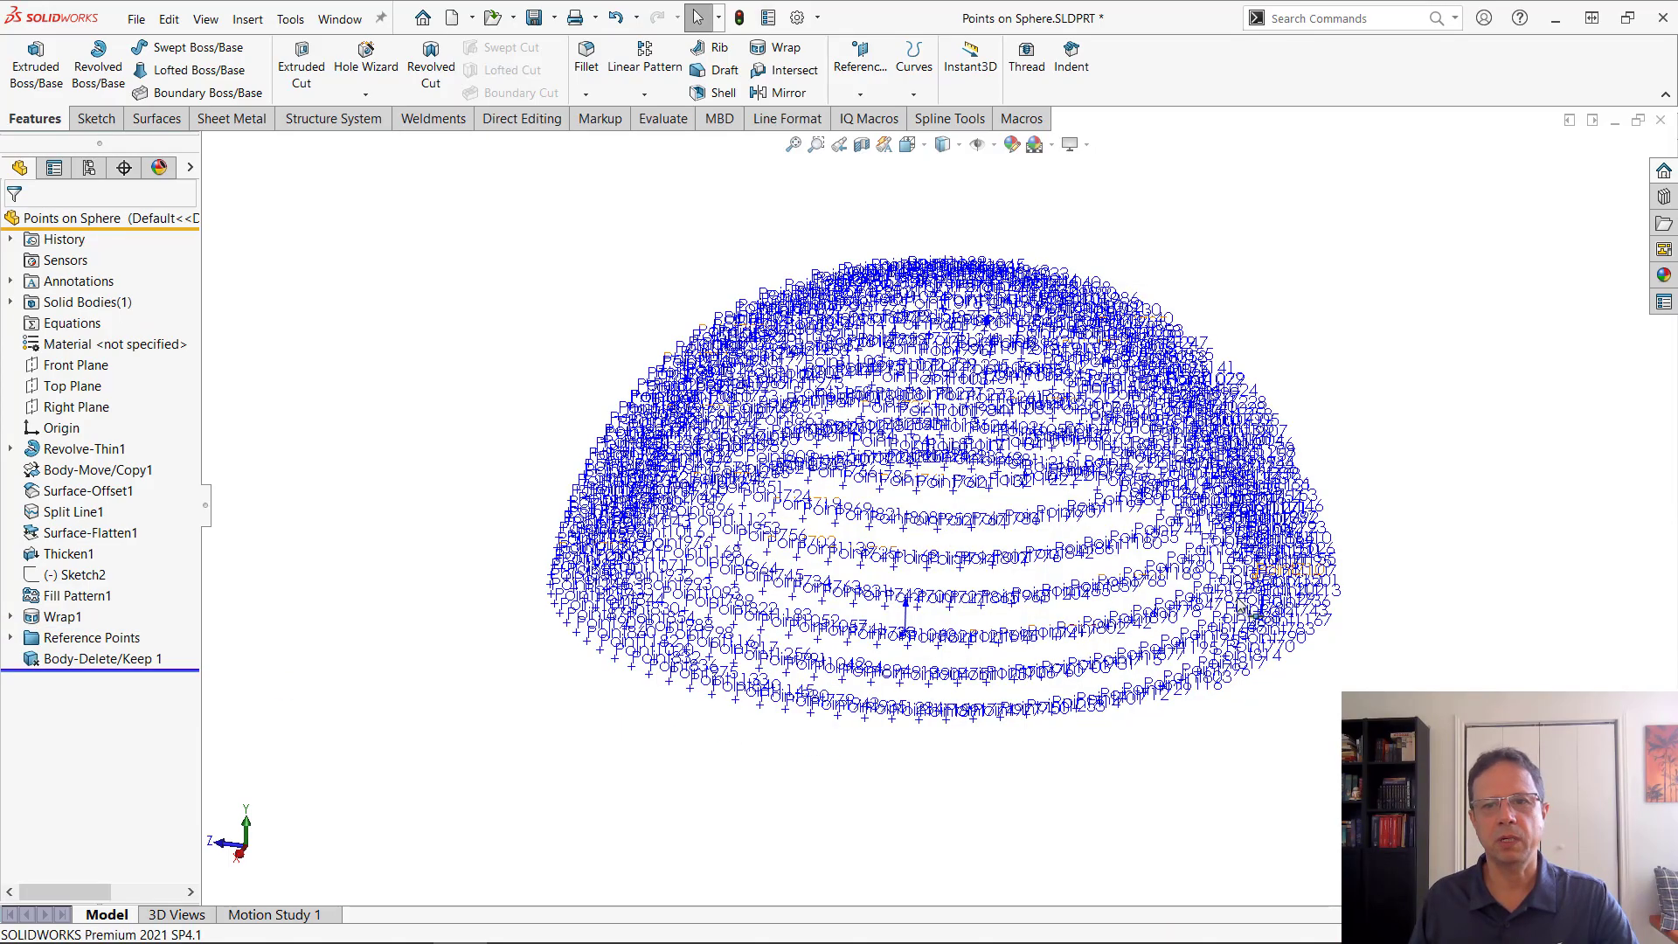
middle_drag(1250, 603, 1274, 494)
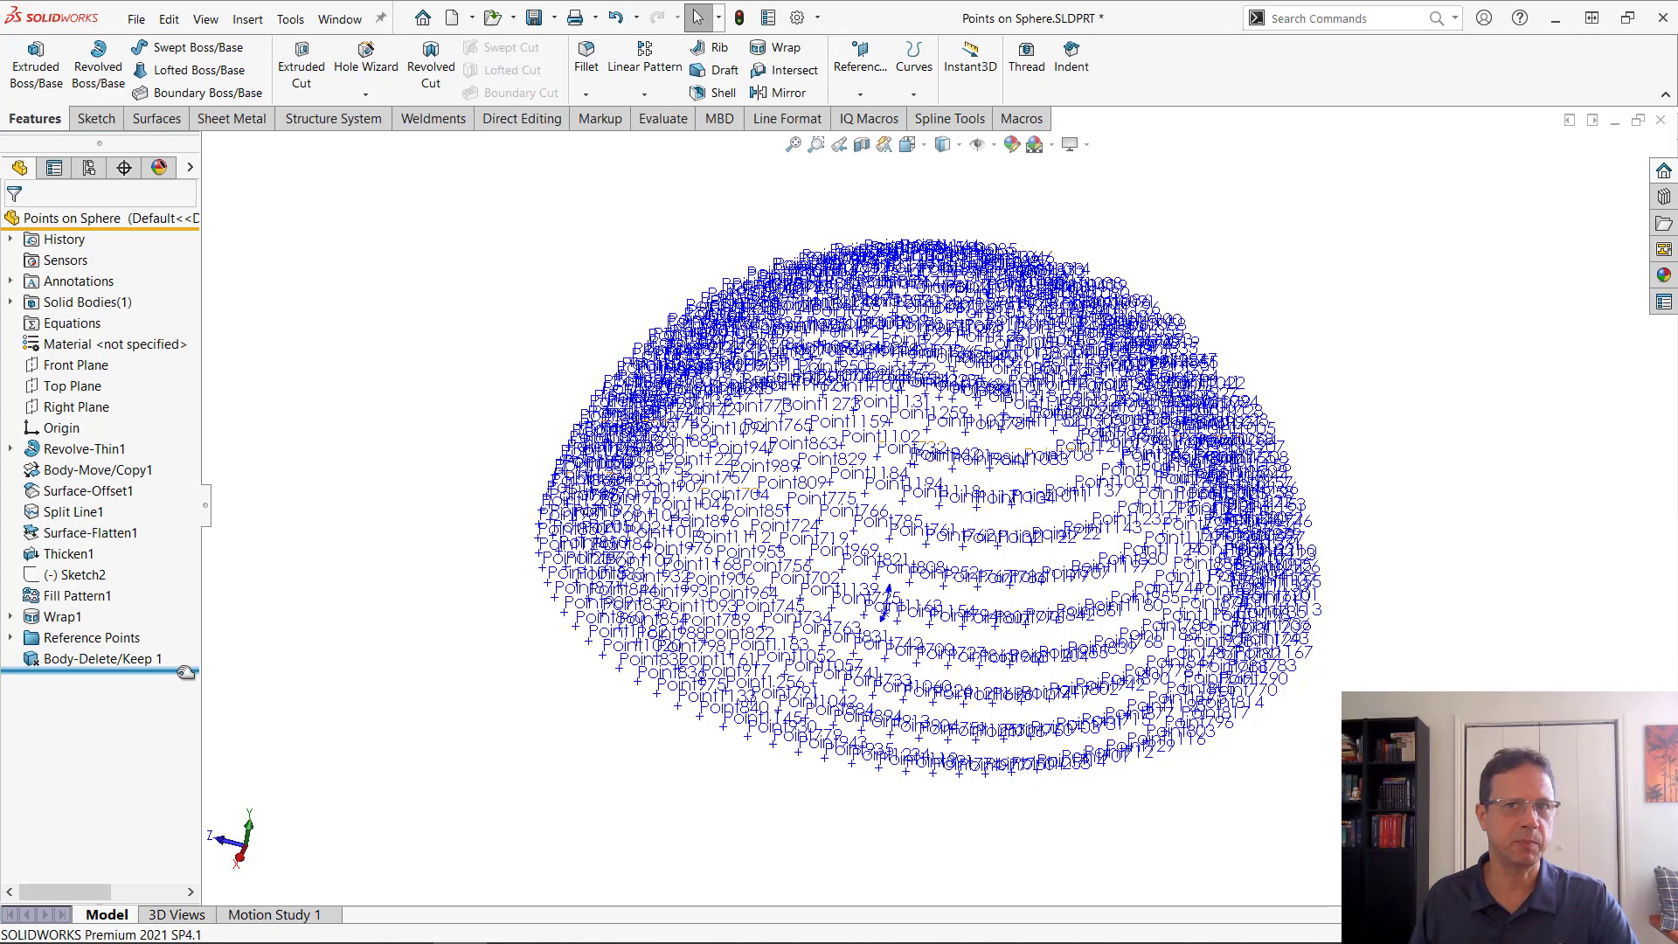
Roll the history back to just after Revolve-Thin1 and inspect the hollow hemisphere from inside and outside.
drag(186, 672, 152, 450)
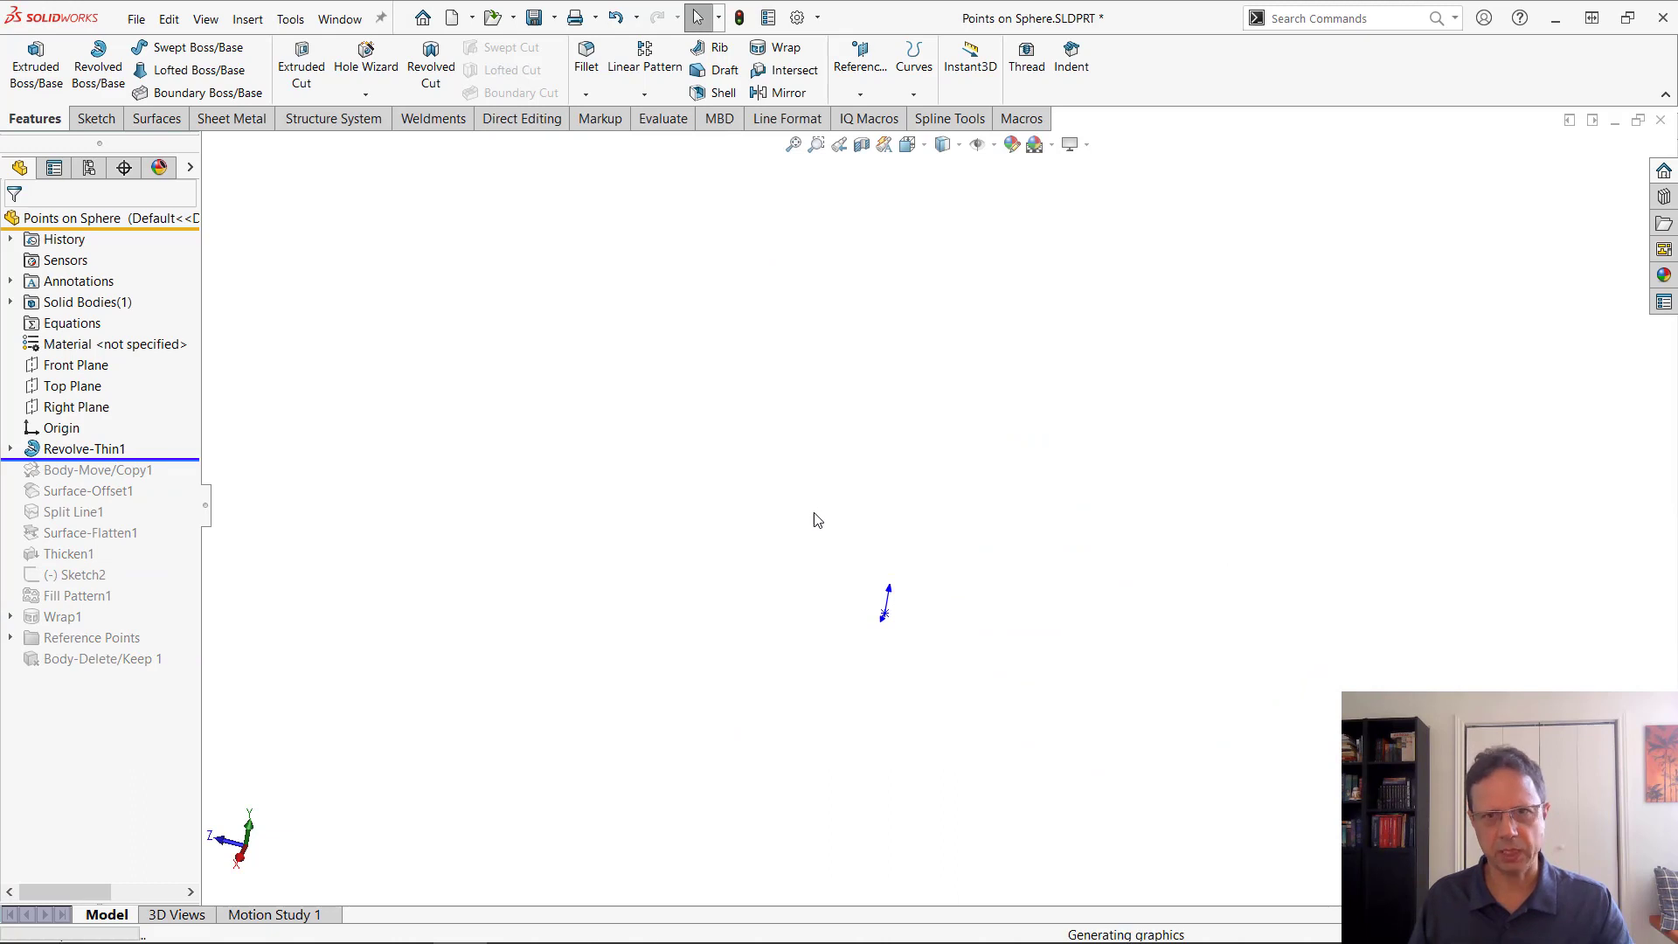
middle_drag(1435, 332, 1485, 187)
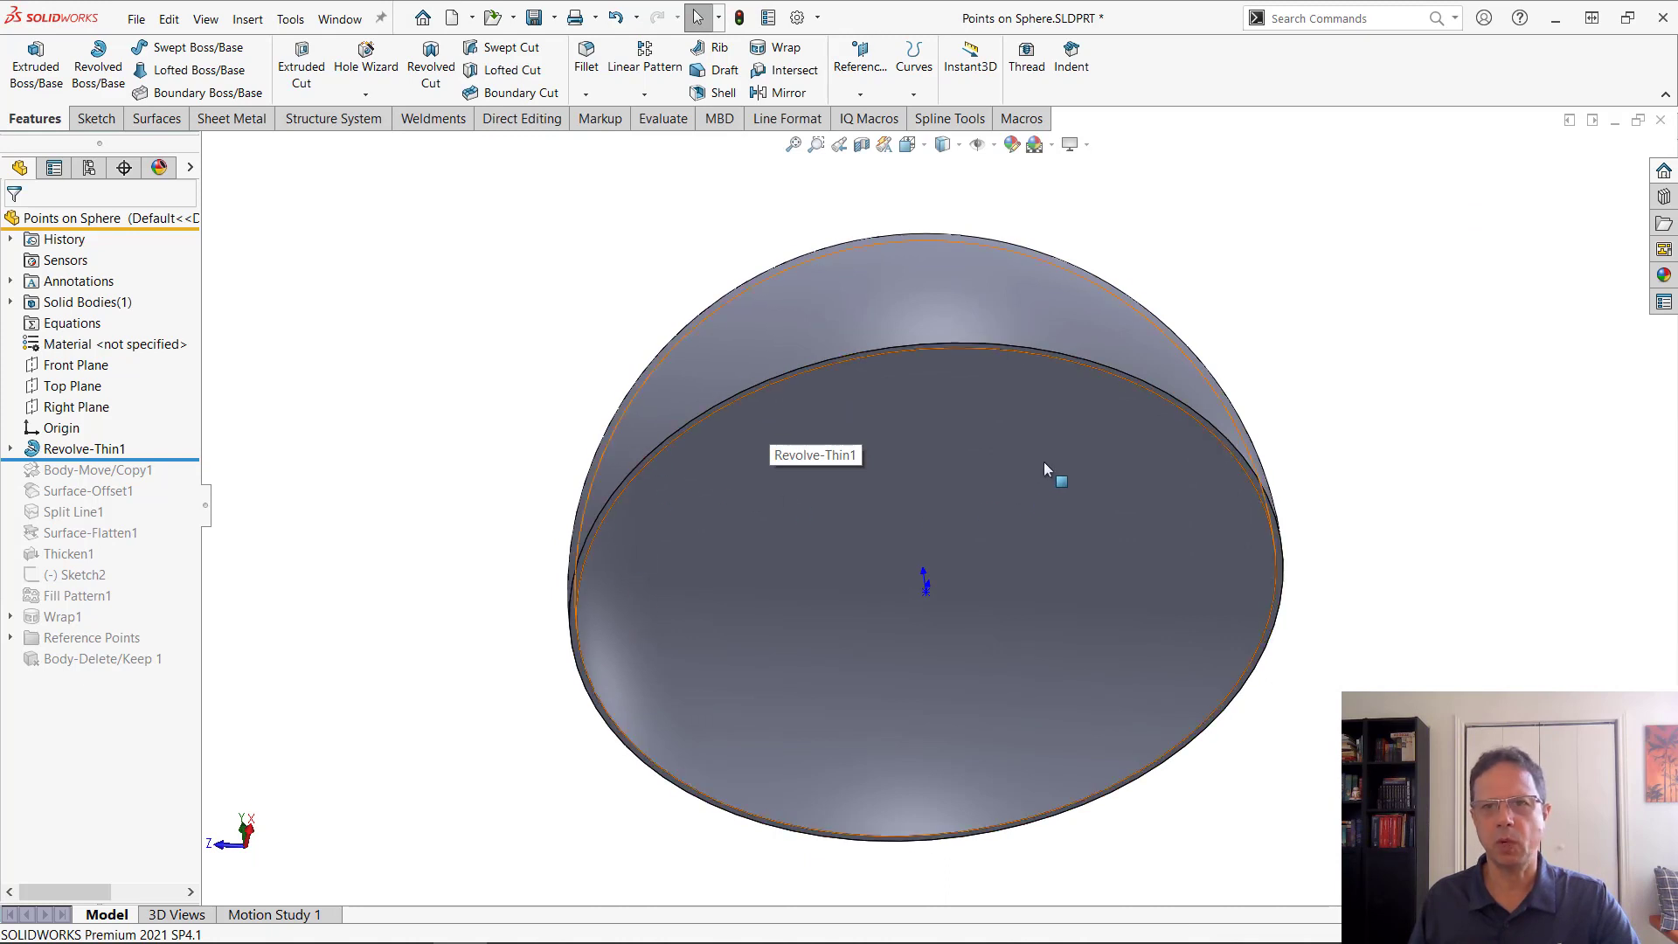
middle_drag(1393, 364, 1337, 682)
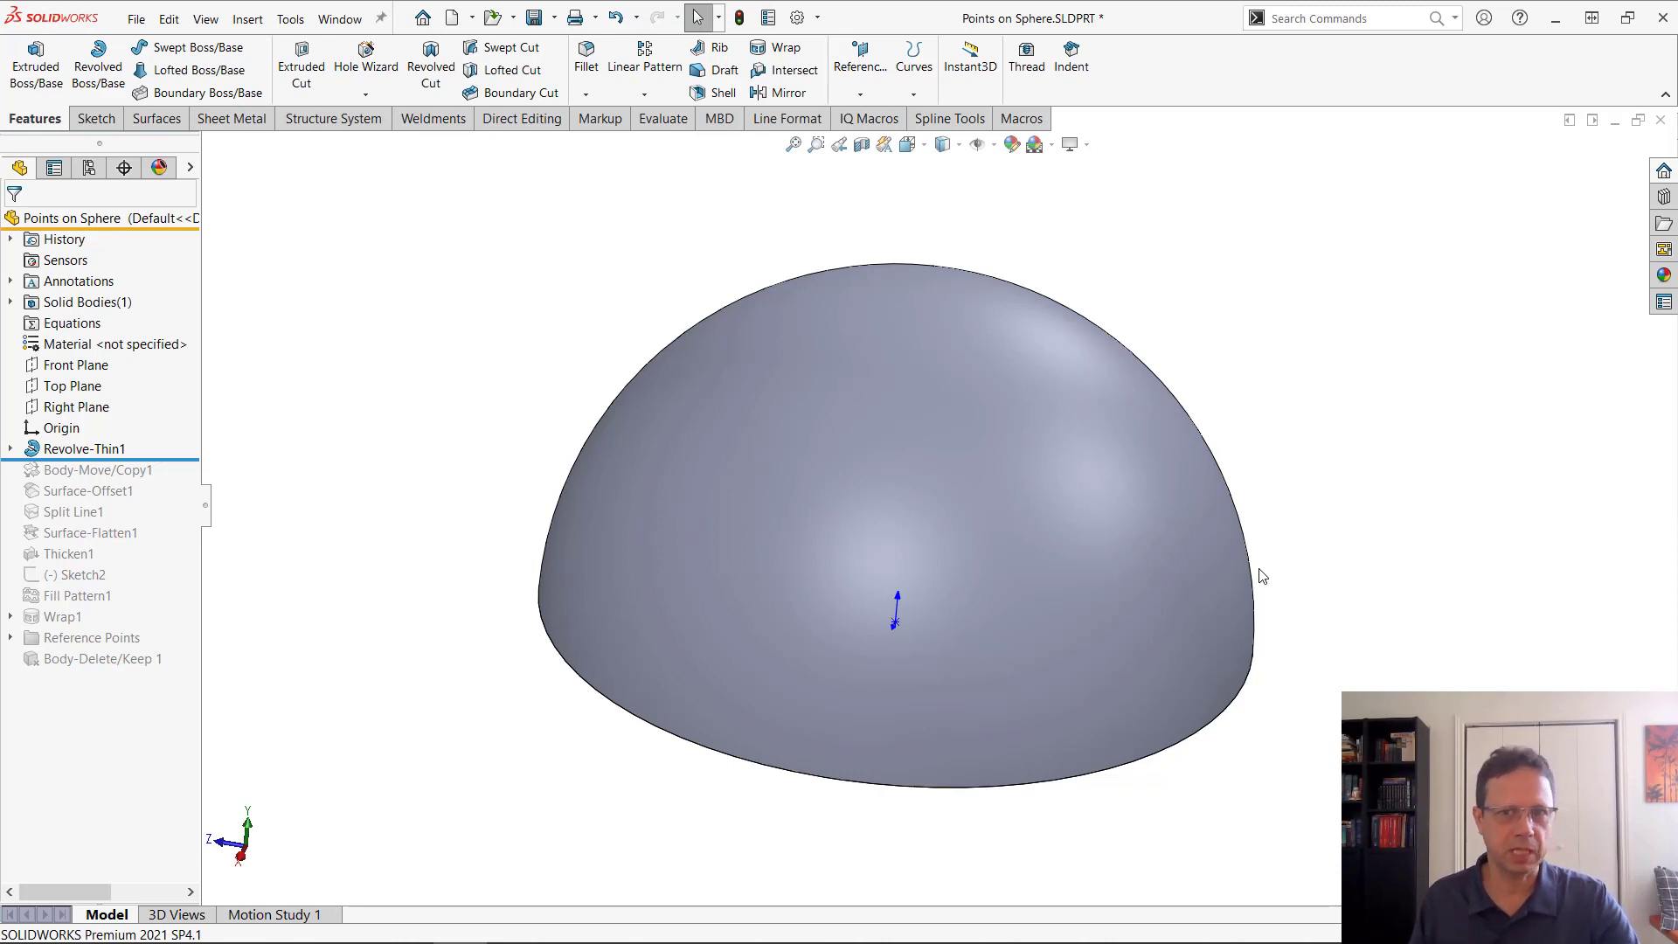
scroll(1195, 501, up, 3)
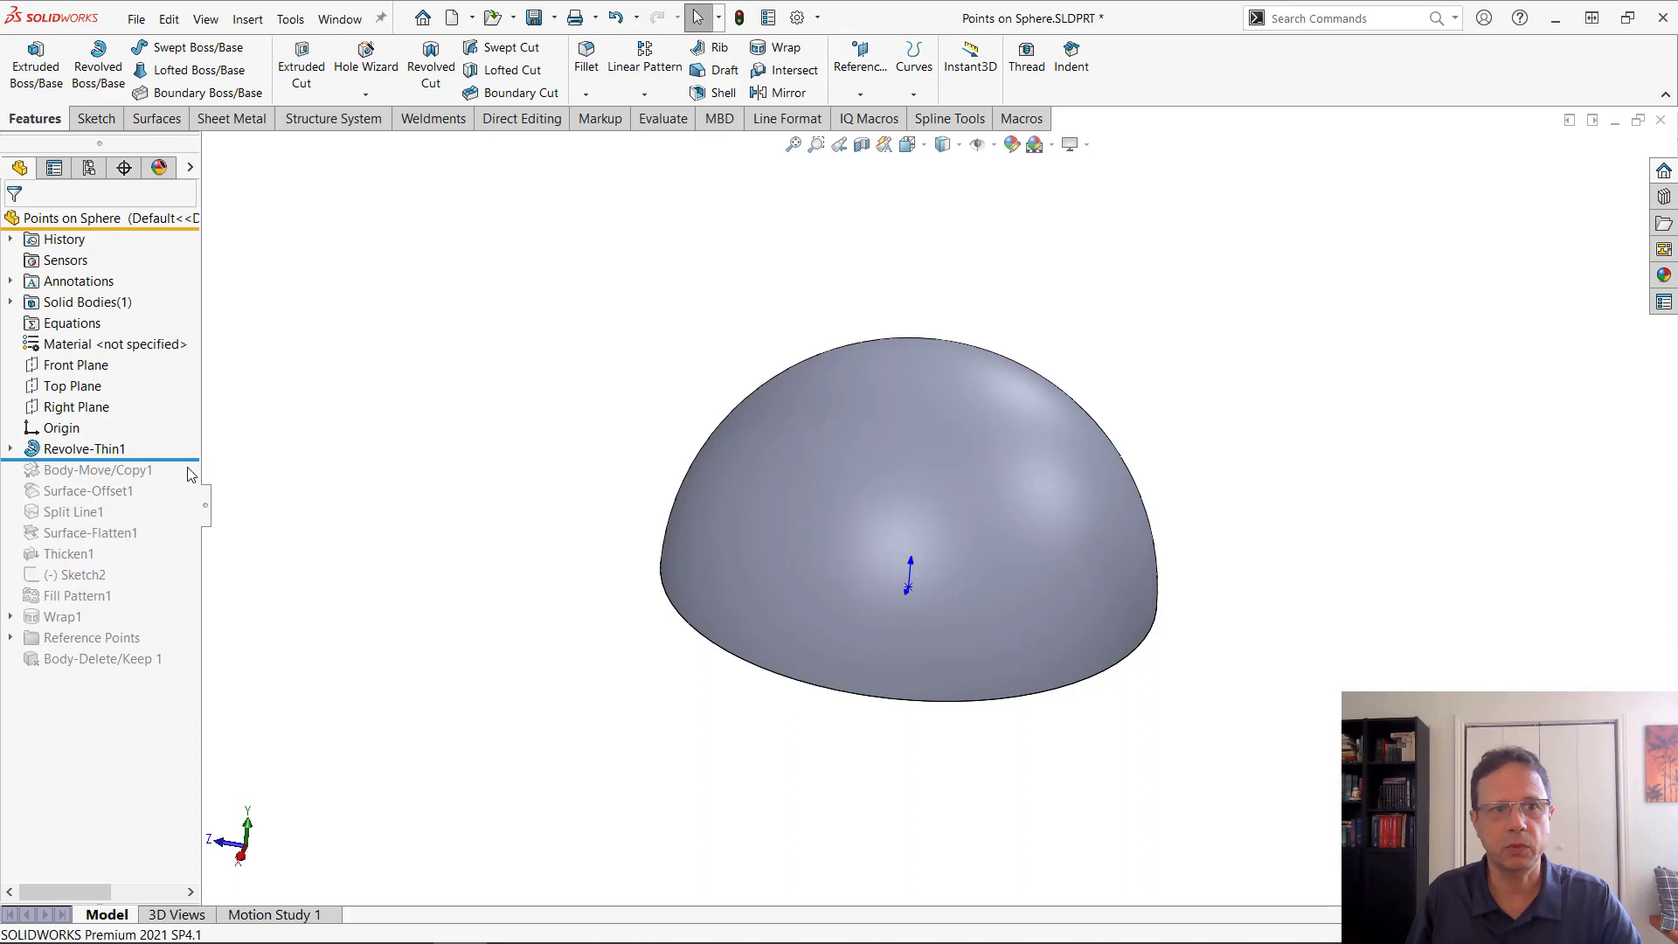
Roll the history forward in stages through Body-Move/Copy1 and Split Line1 to Surface-Flatten1, and examine the flattened surface.
drag(174, 457, 170, 476)
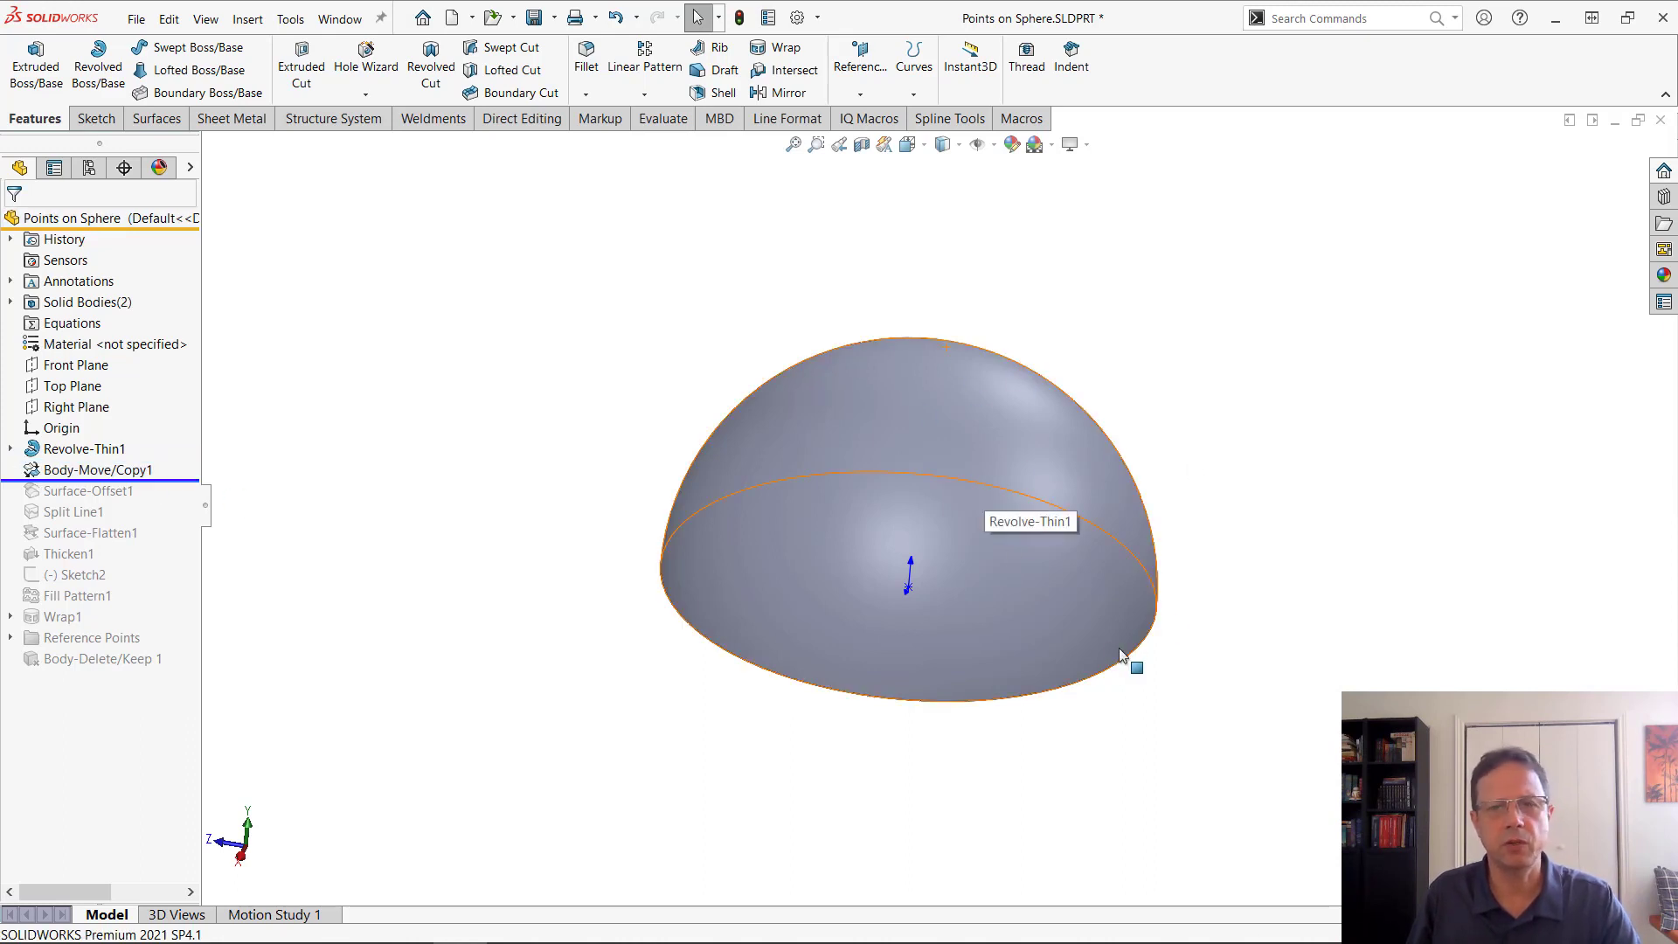
drag(162, 479, 165, 522)
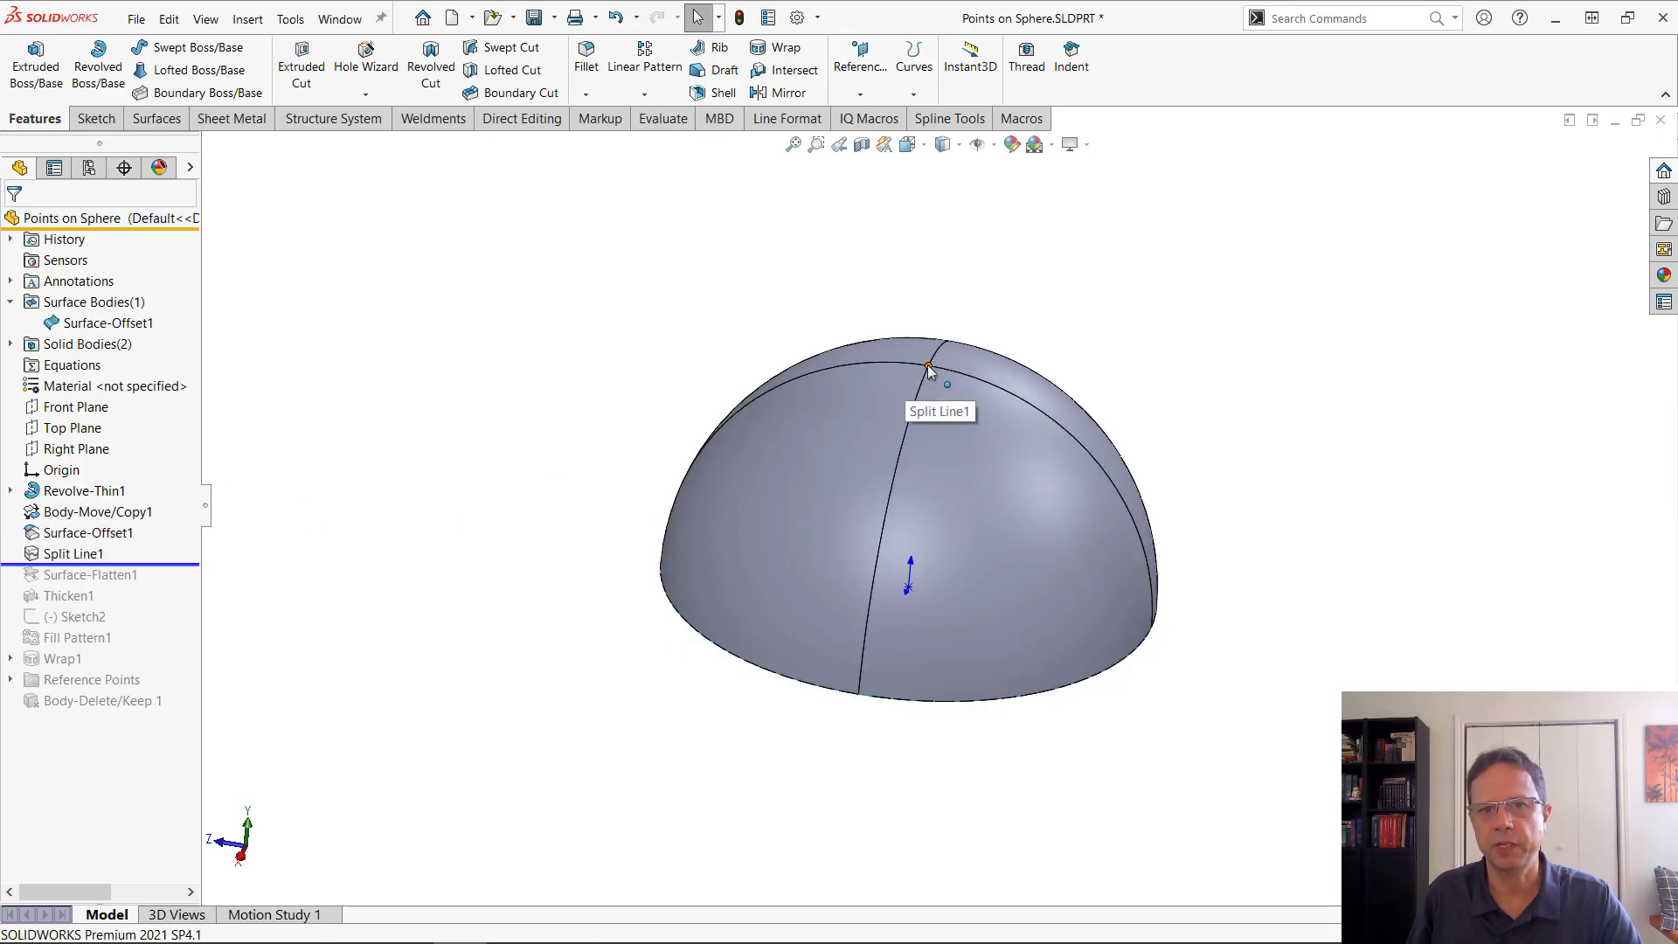
drag(166, 563, 166, 605)
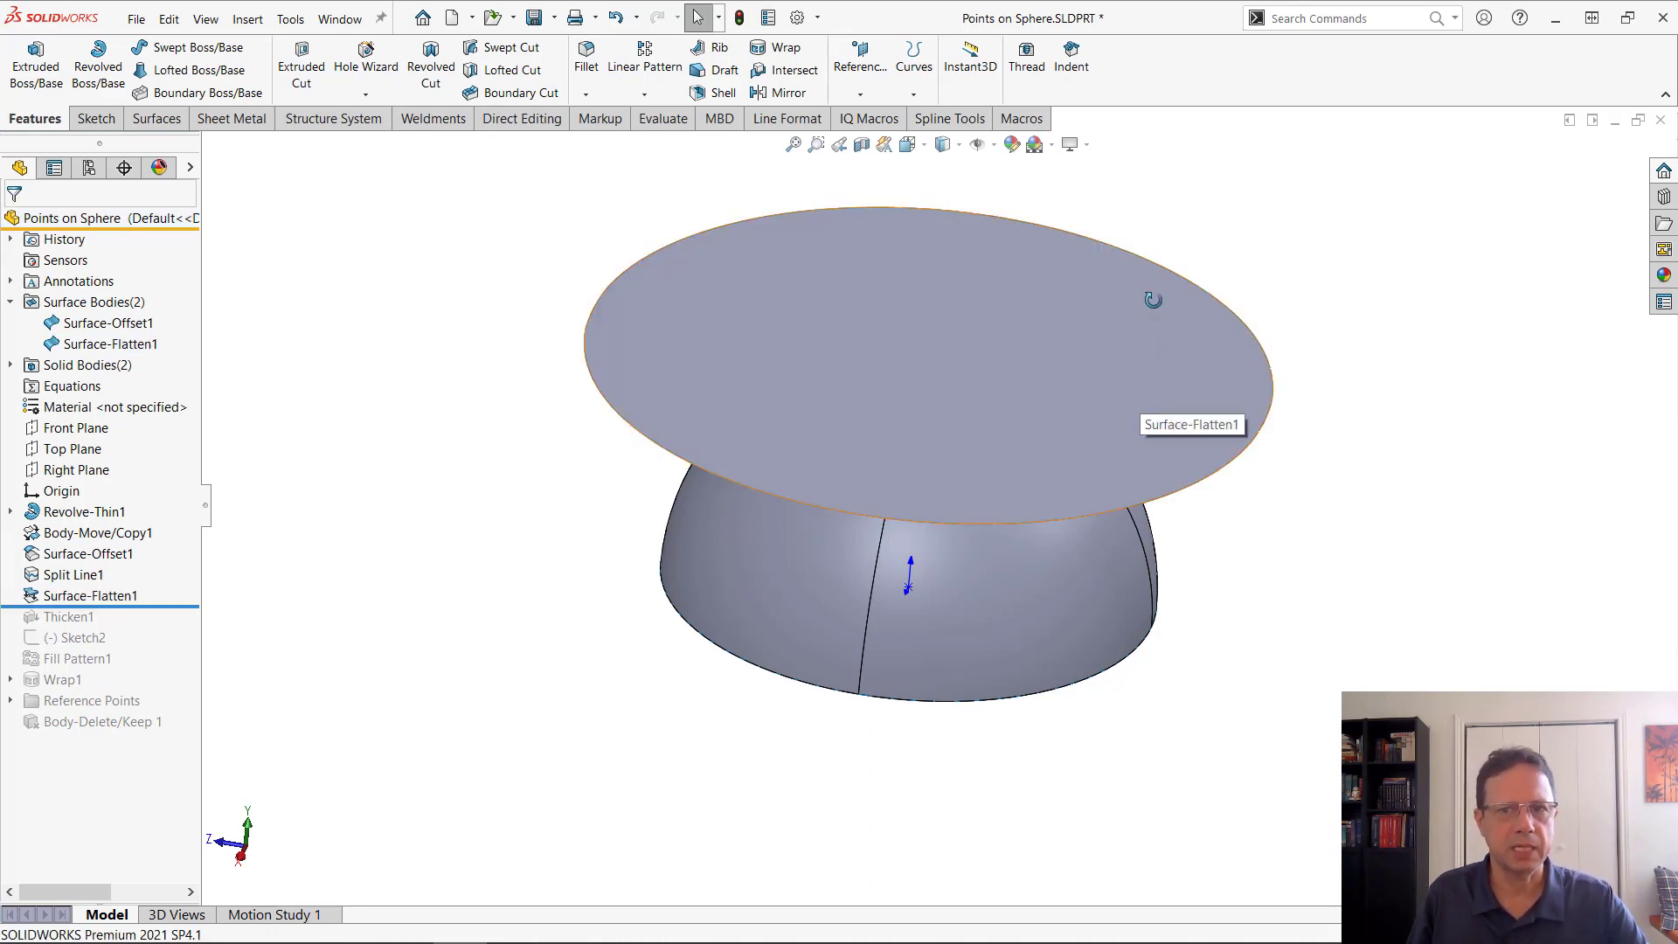
middle_drag(1153, 300, 1163, 388)
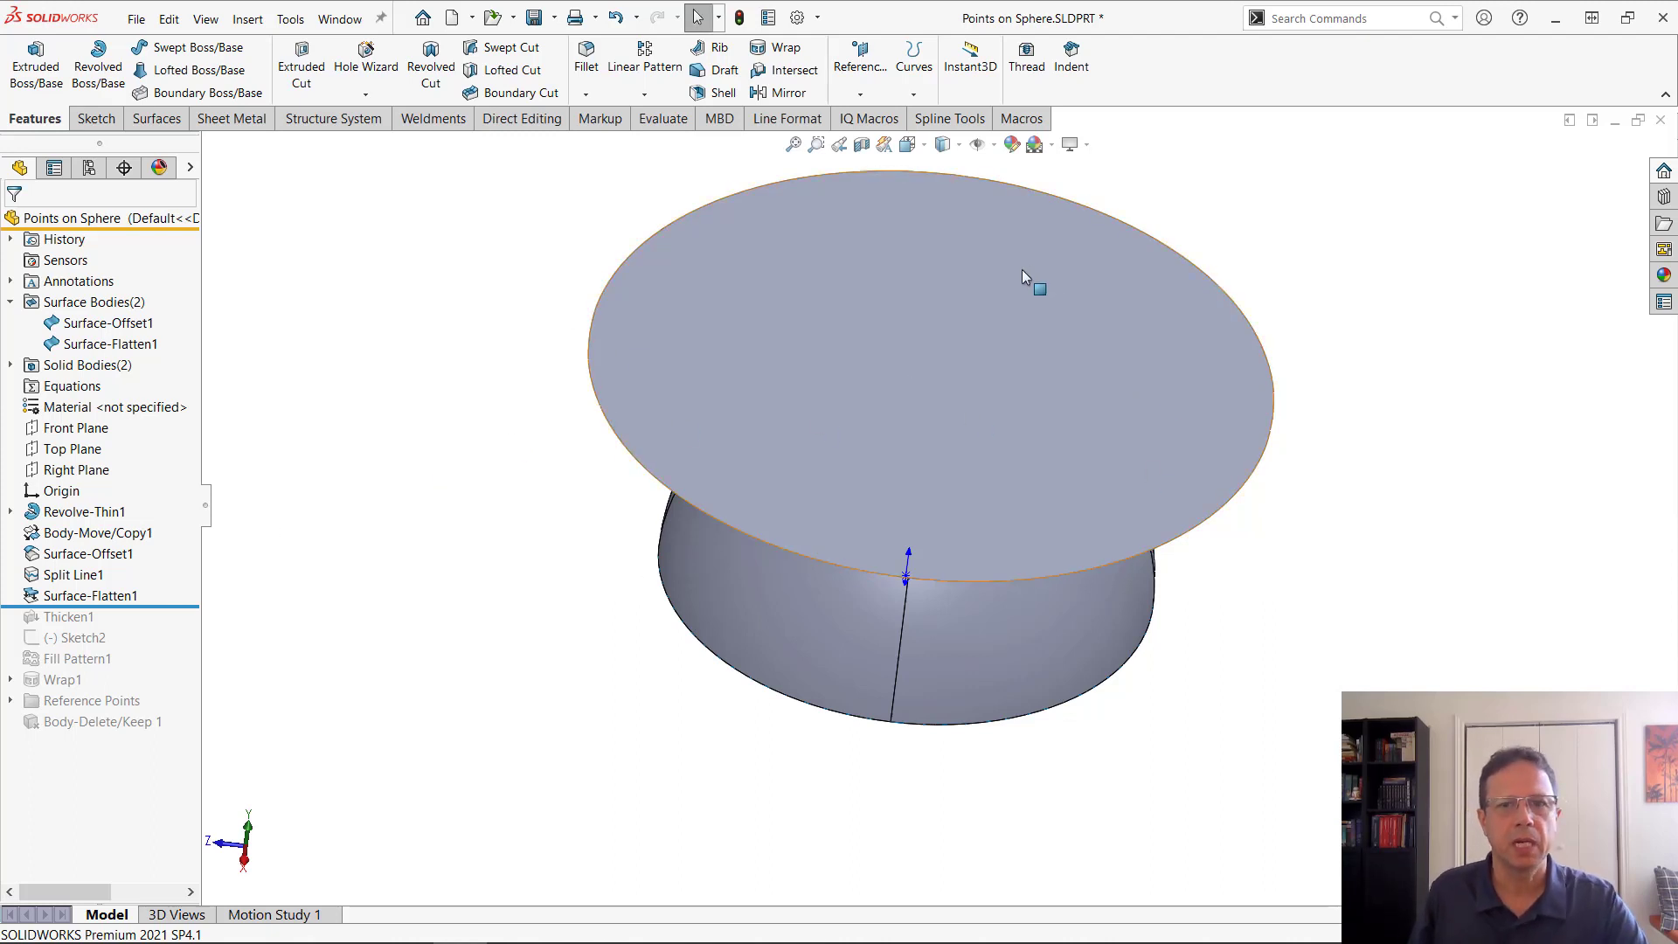
click(1036, 472)
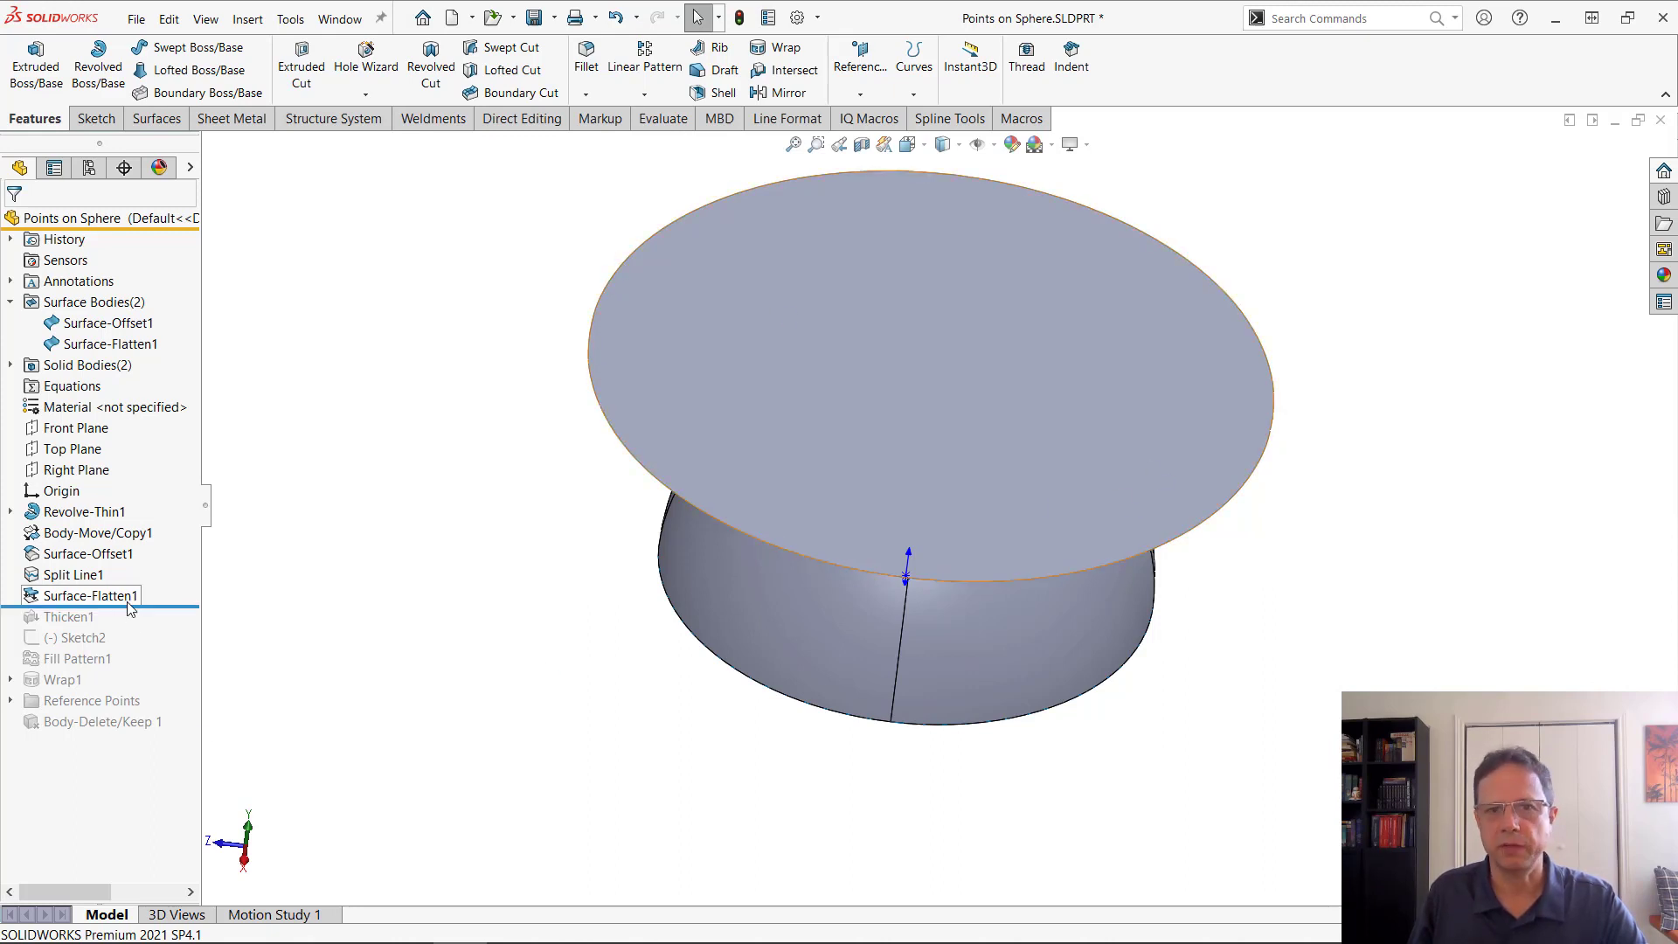
Roll the history forward in stages through Thicken1 and Sketch2 to Fill Pattern1, and view the perforated disc.
drag(171, 603, 165, 627)
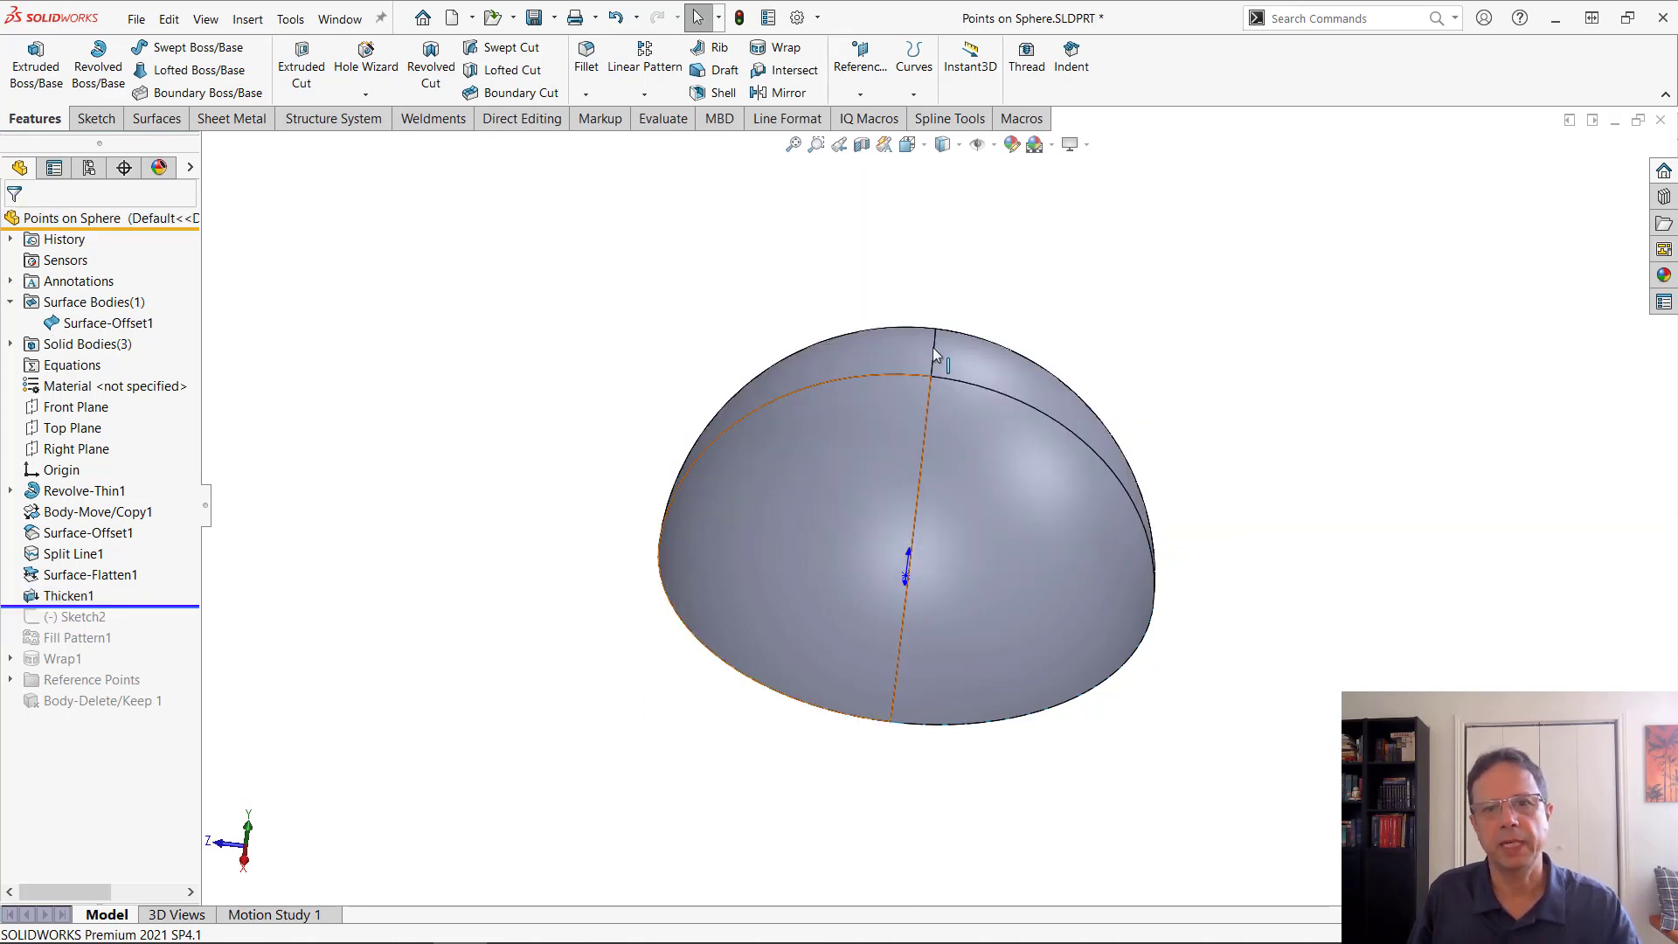
middle_drag(1314, 573, 1291, 477)
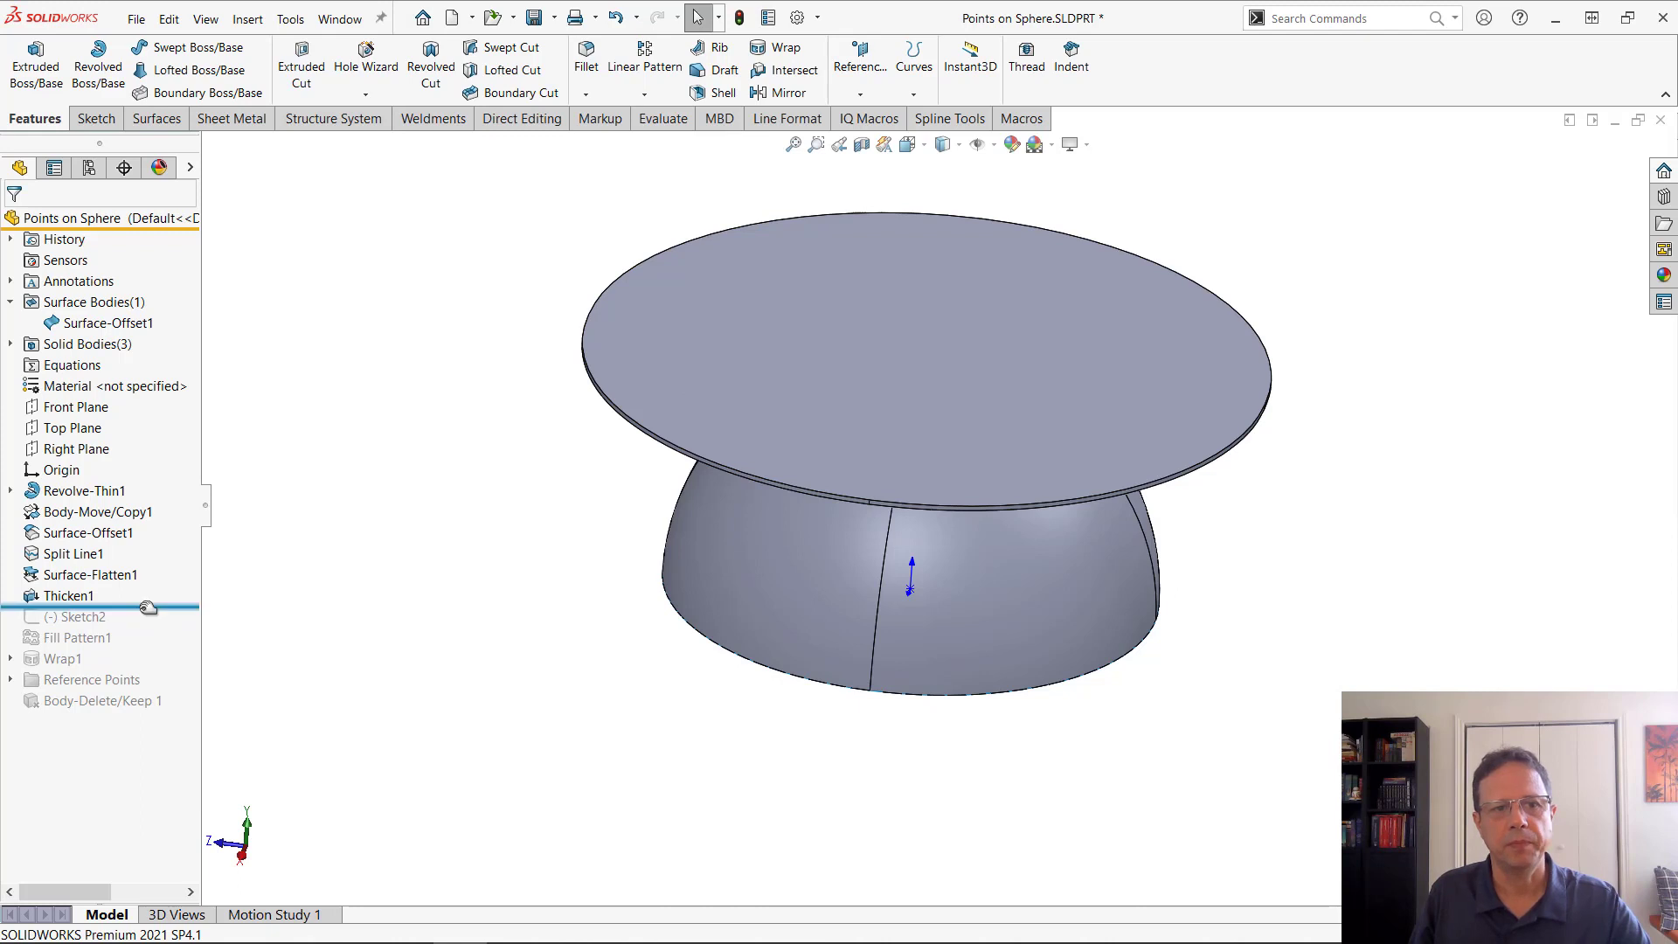
click(96, 616)
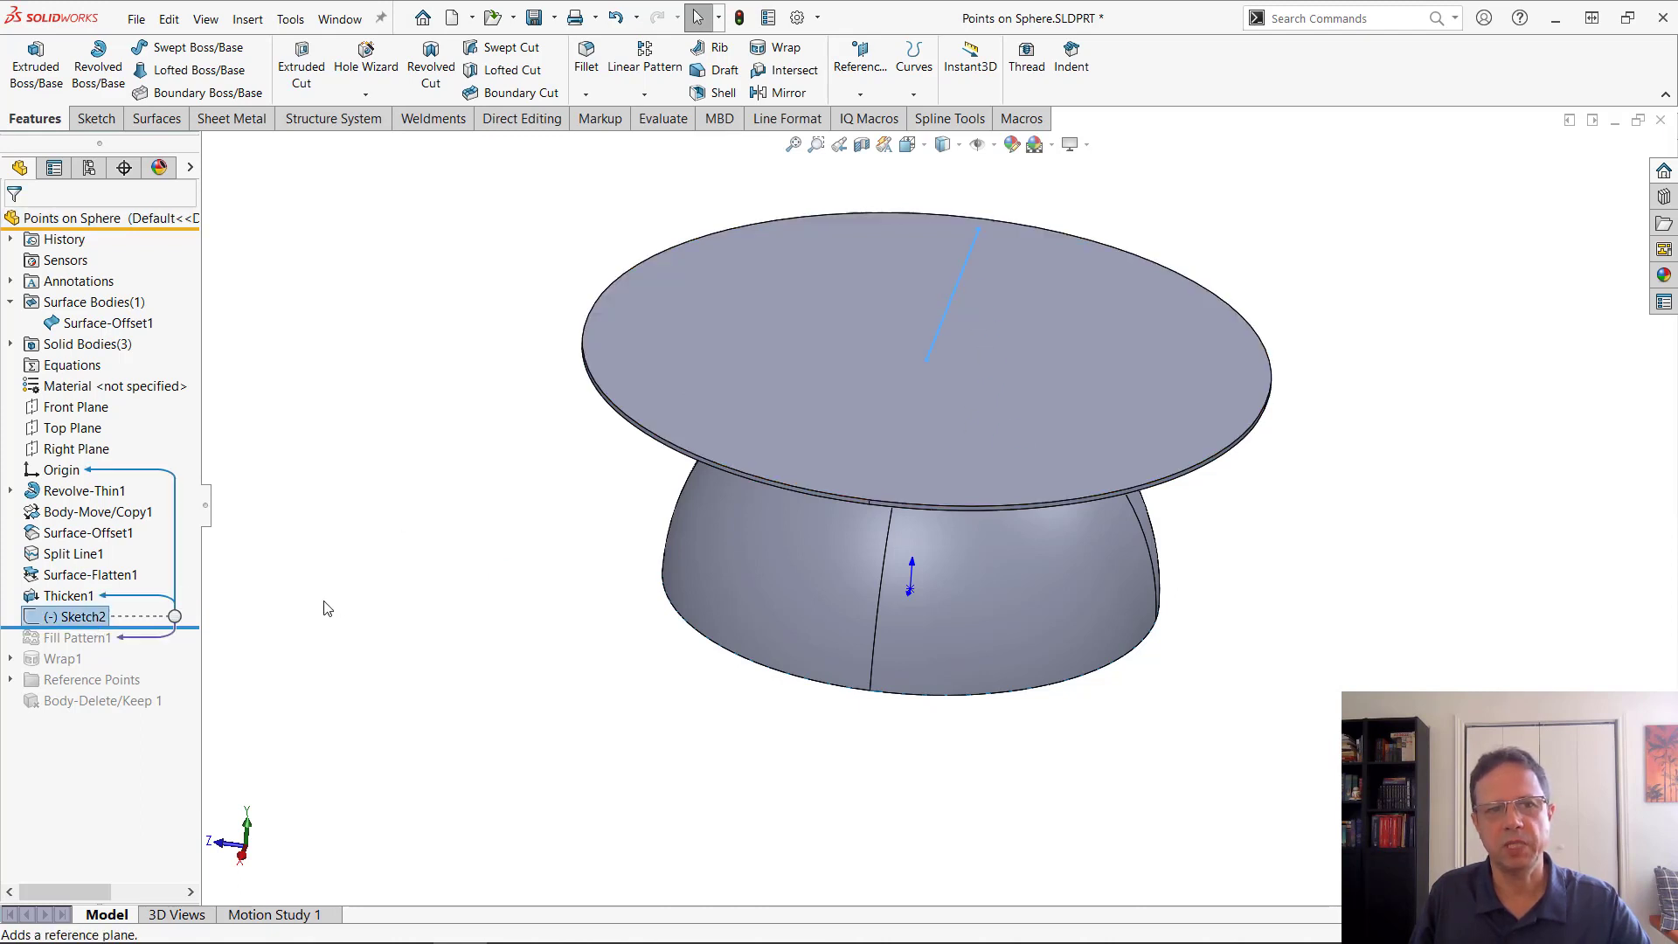
drag(186, 626, 188, 647)
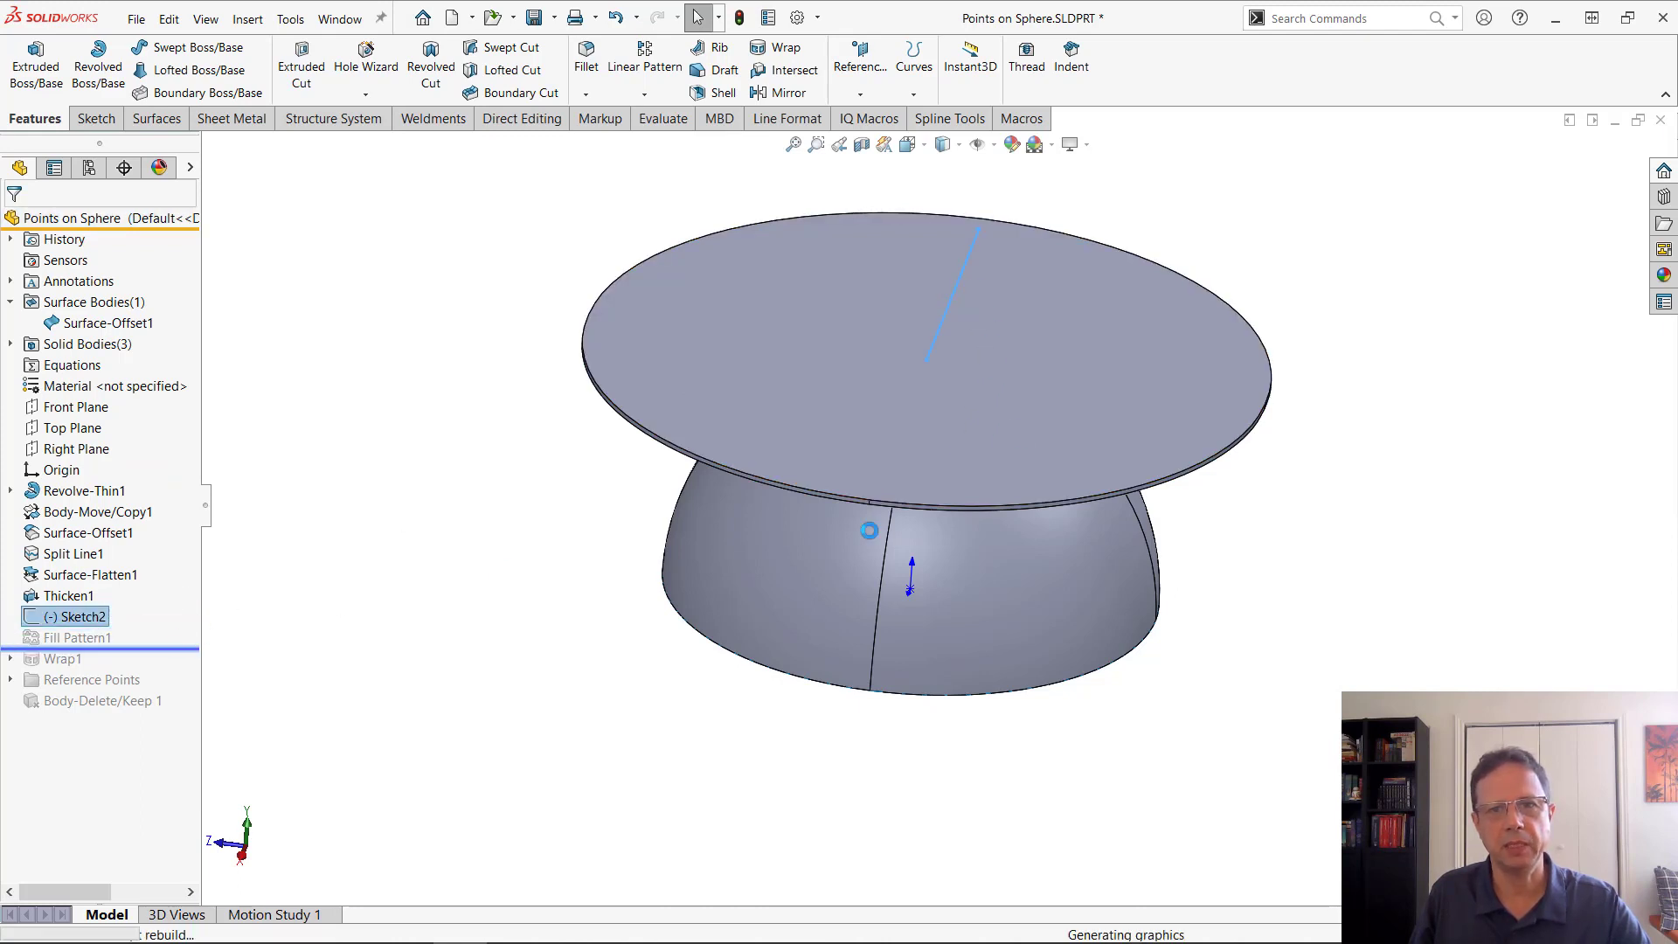
middle_drag(1068, 387, 1045, 584)
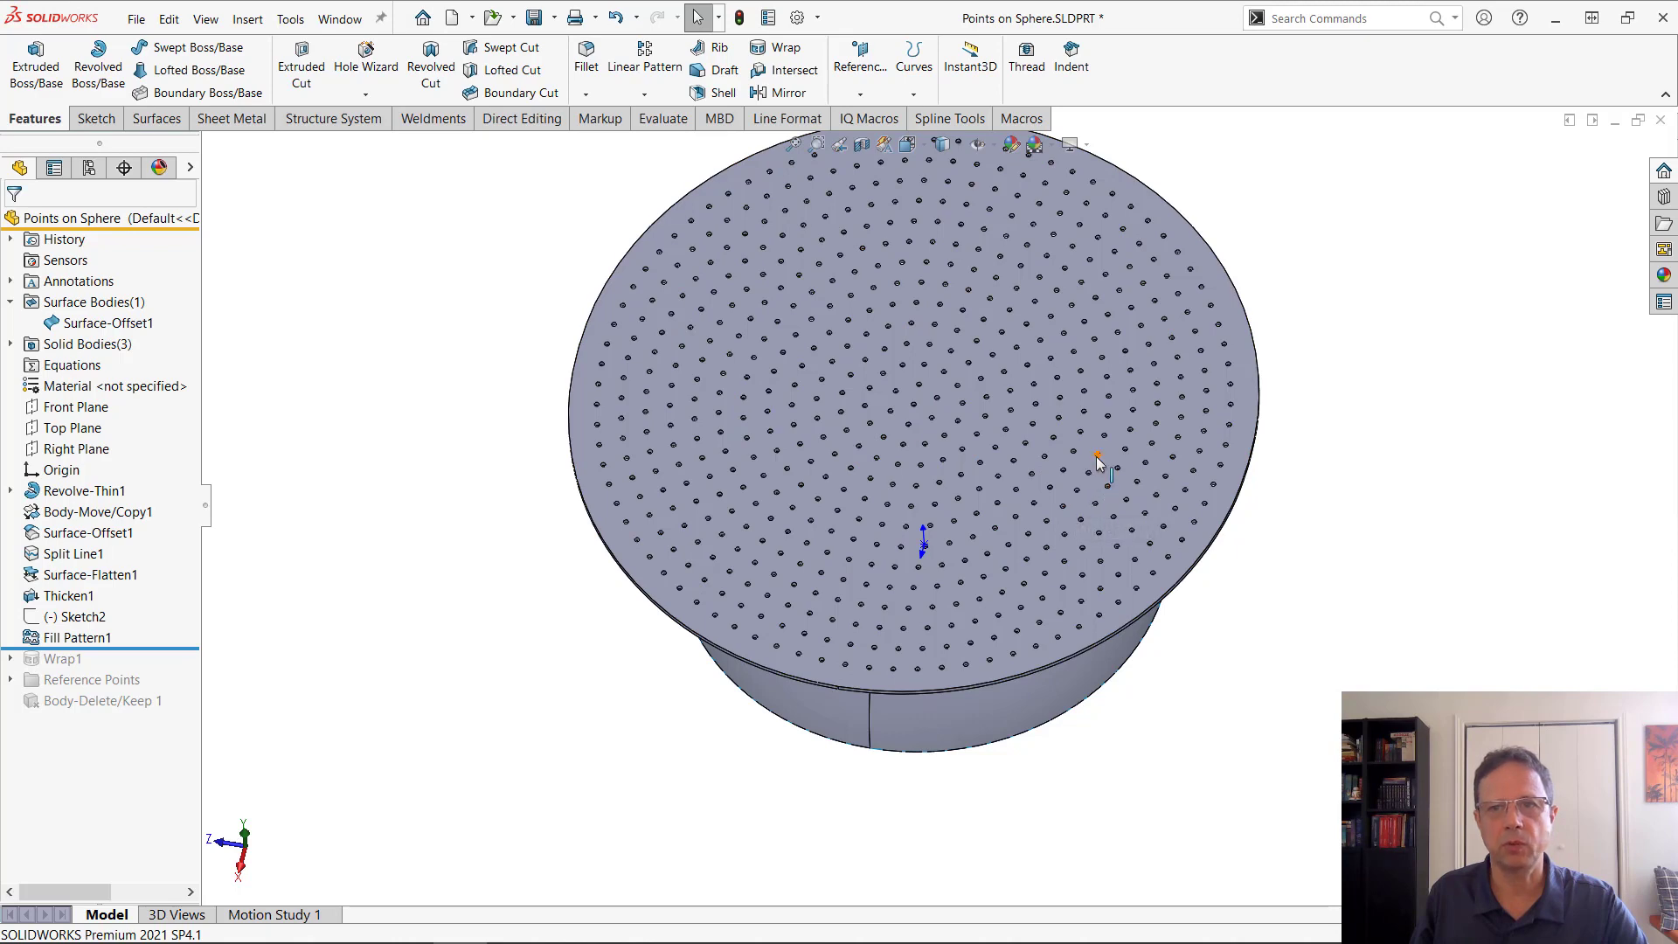
Start a sketch on the disc's upper face and convert all of the face's inner loops into sketch entities.
click(1076, 396)
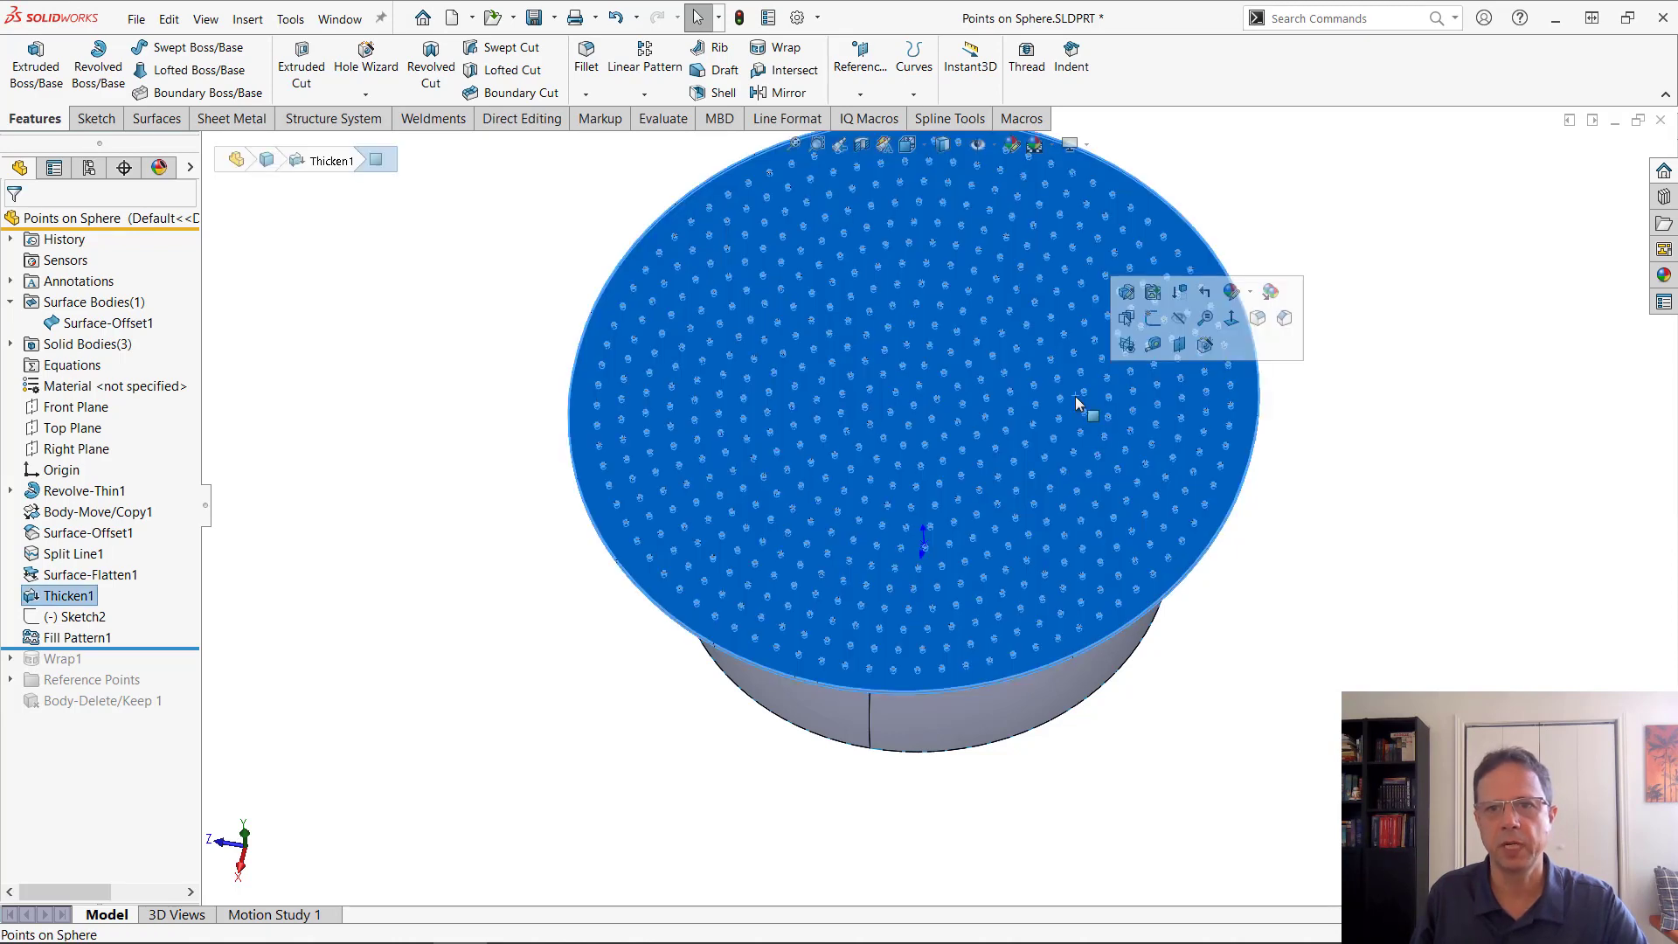
click(1154, 320)
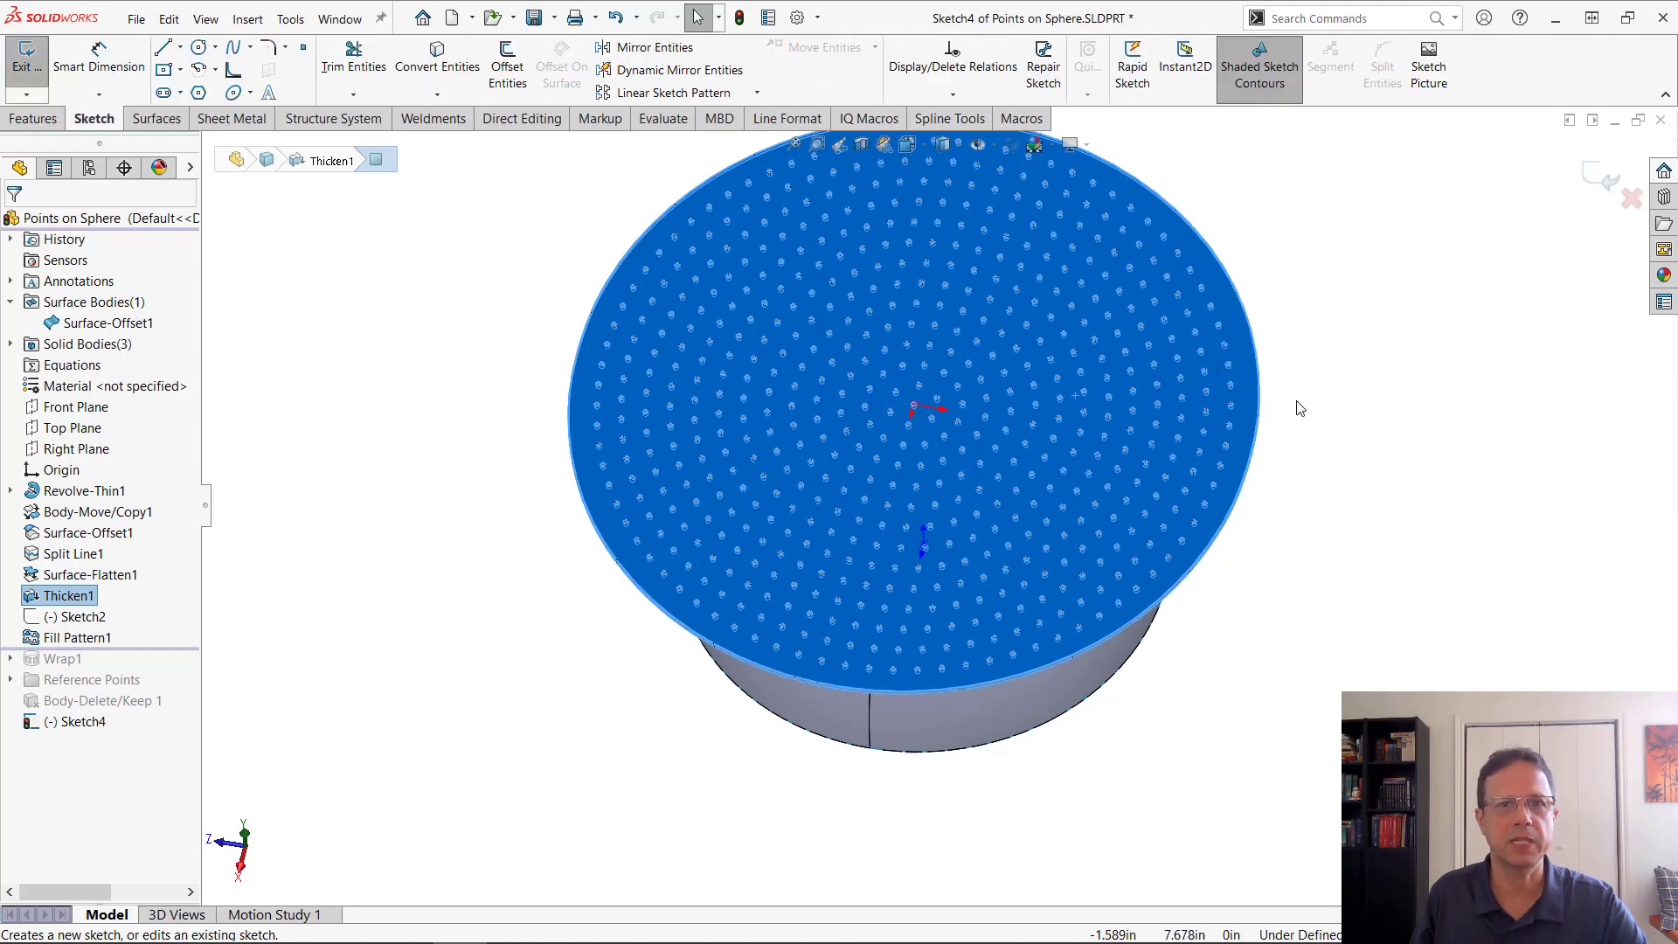
click(1364, 411)
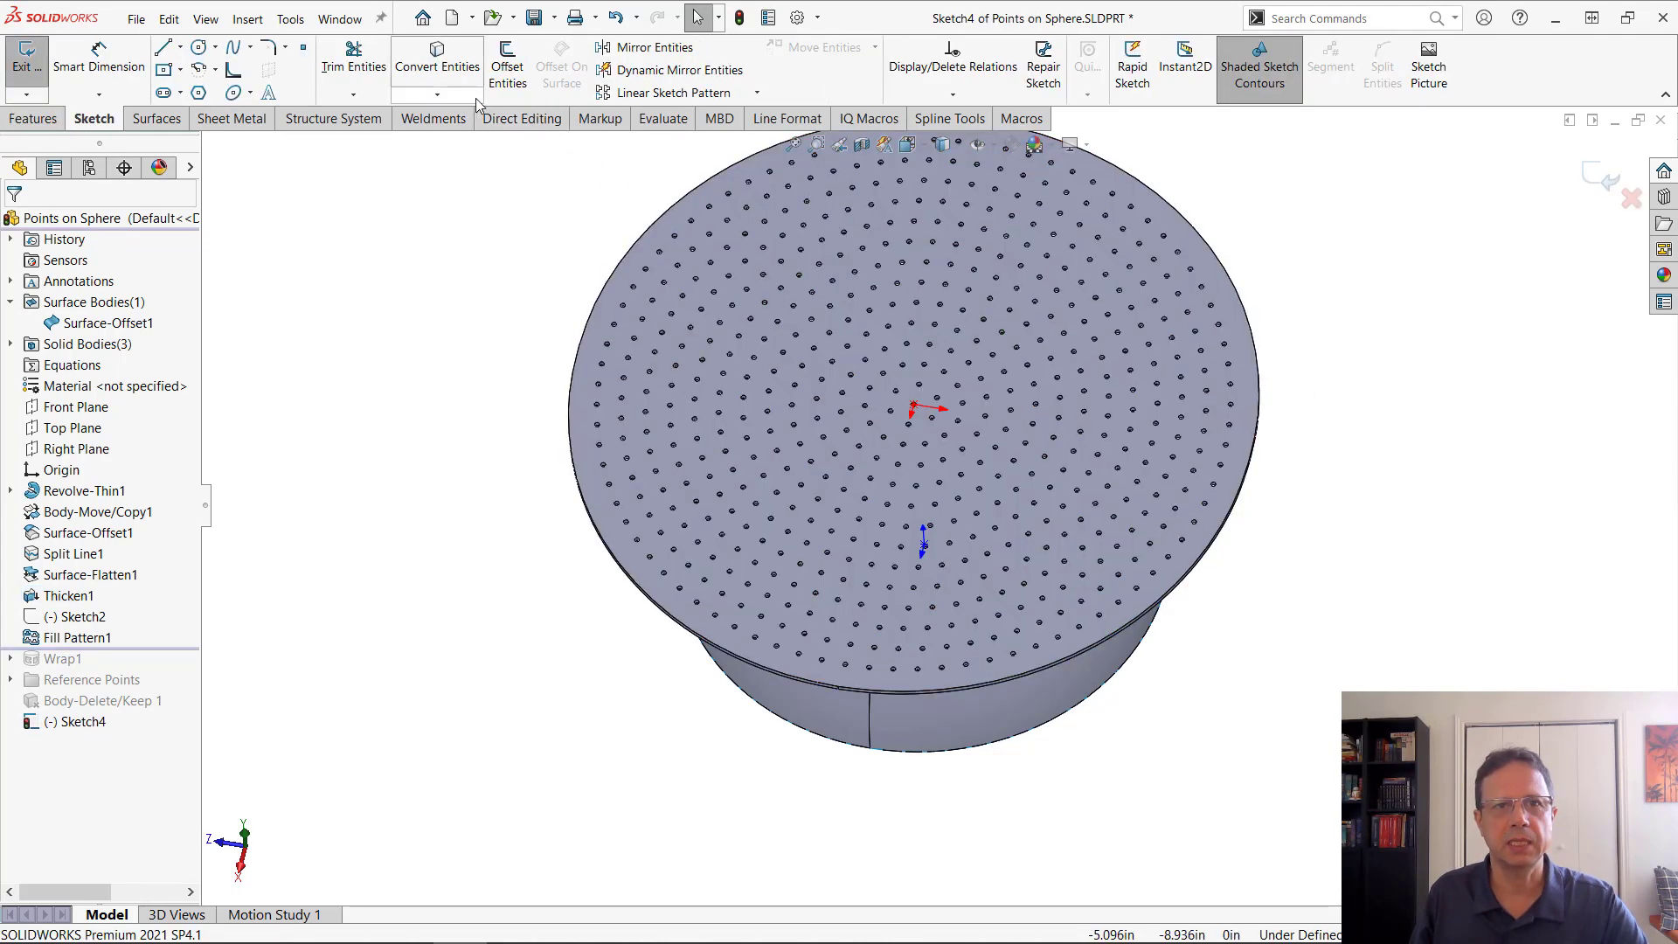
click(439, 68)
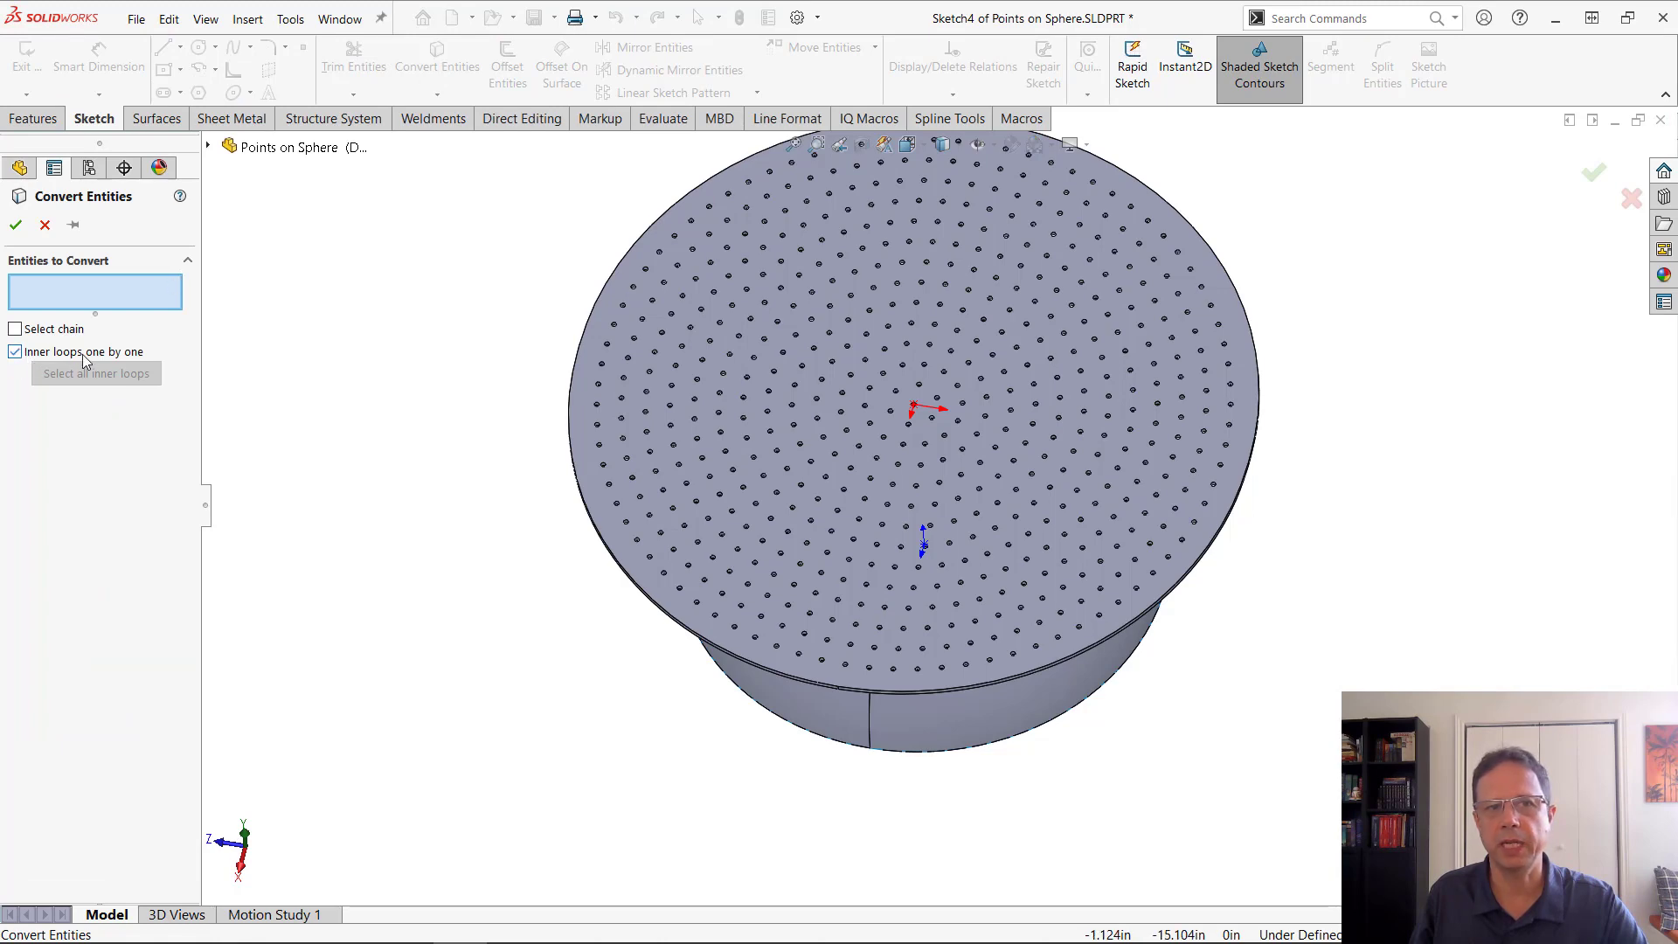
click(852, 388)
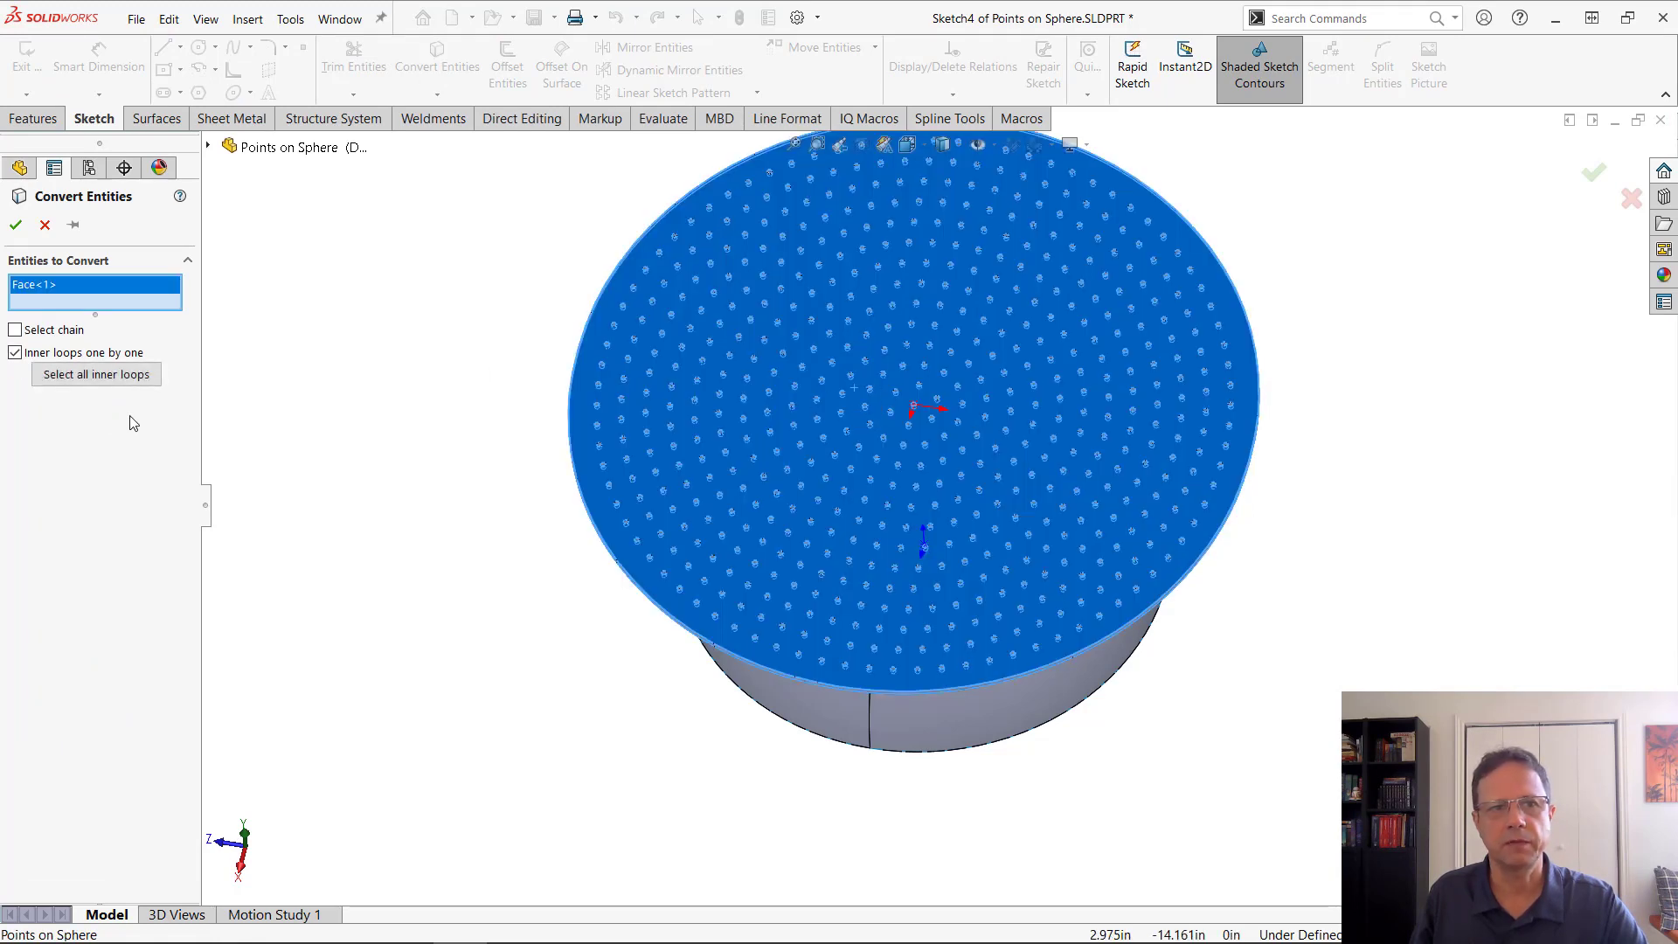
click(92, 376)
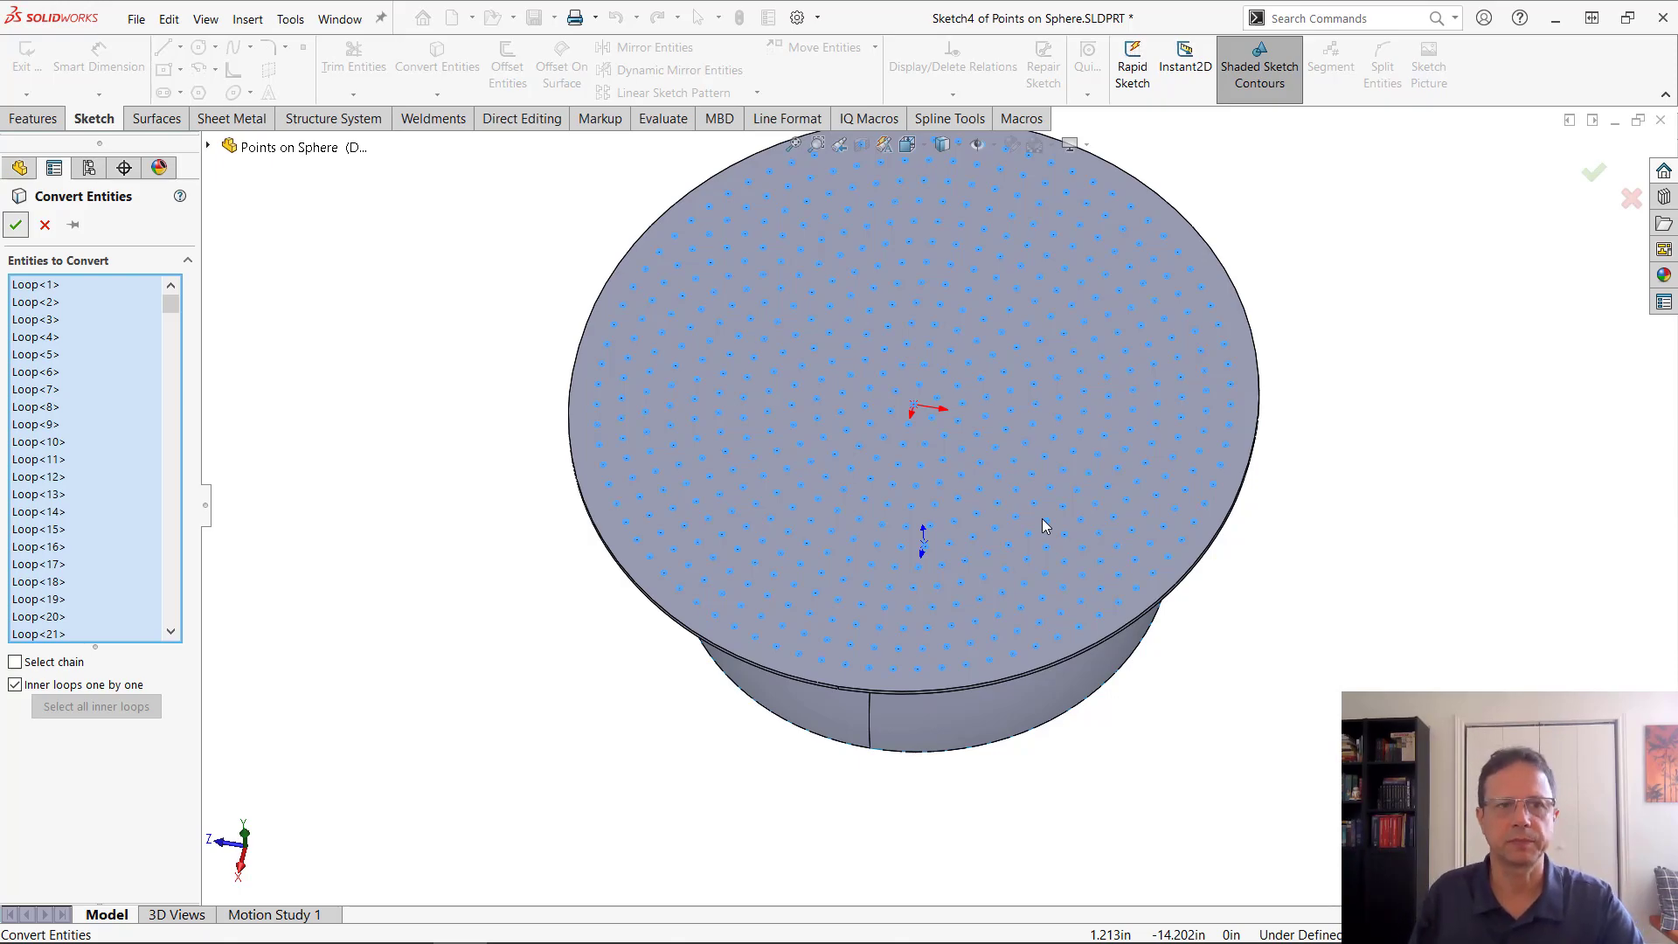
key(Return)
Hide the sketch relation symbols and examine the converted hole outlines across the disc.
click(979, 145)
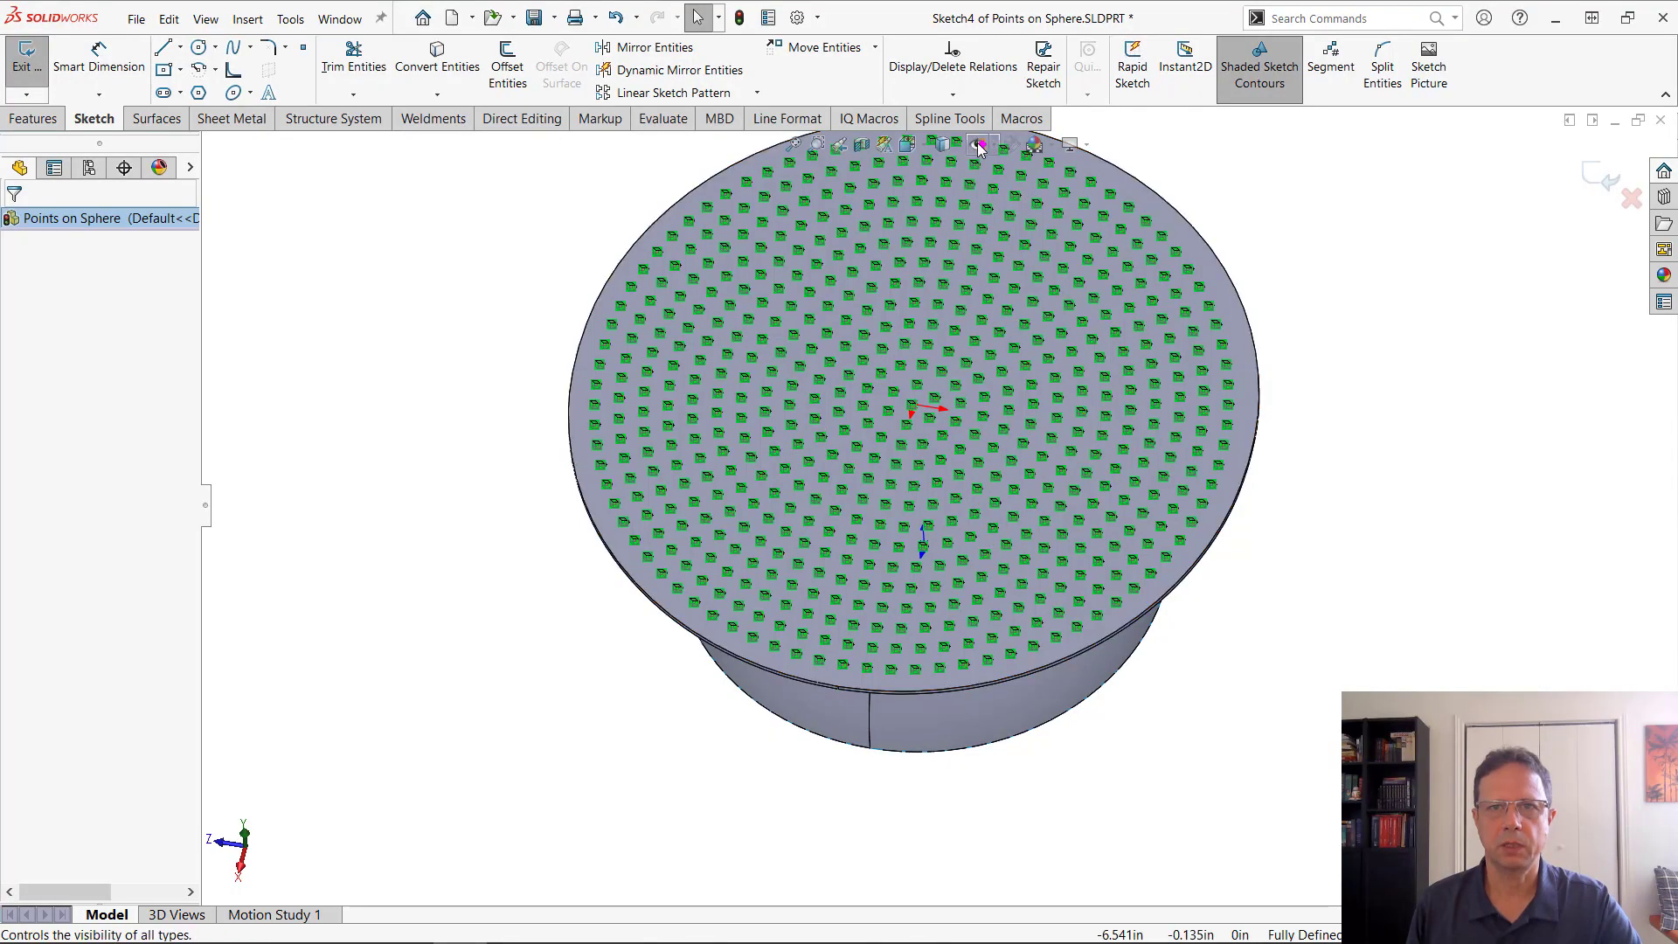
click(979, 145)
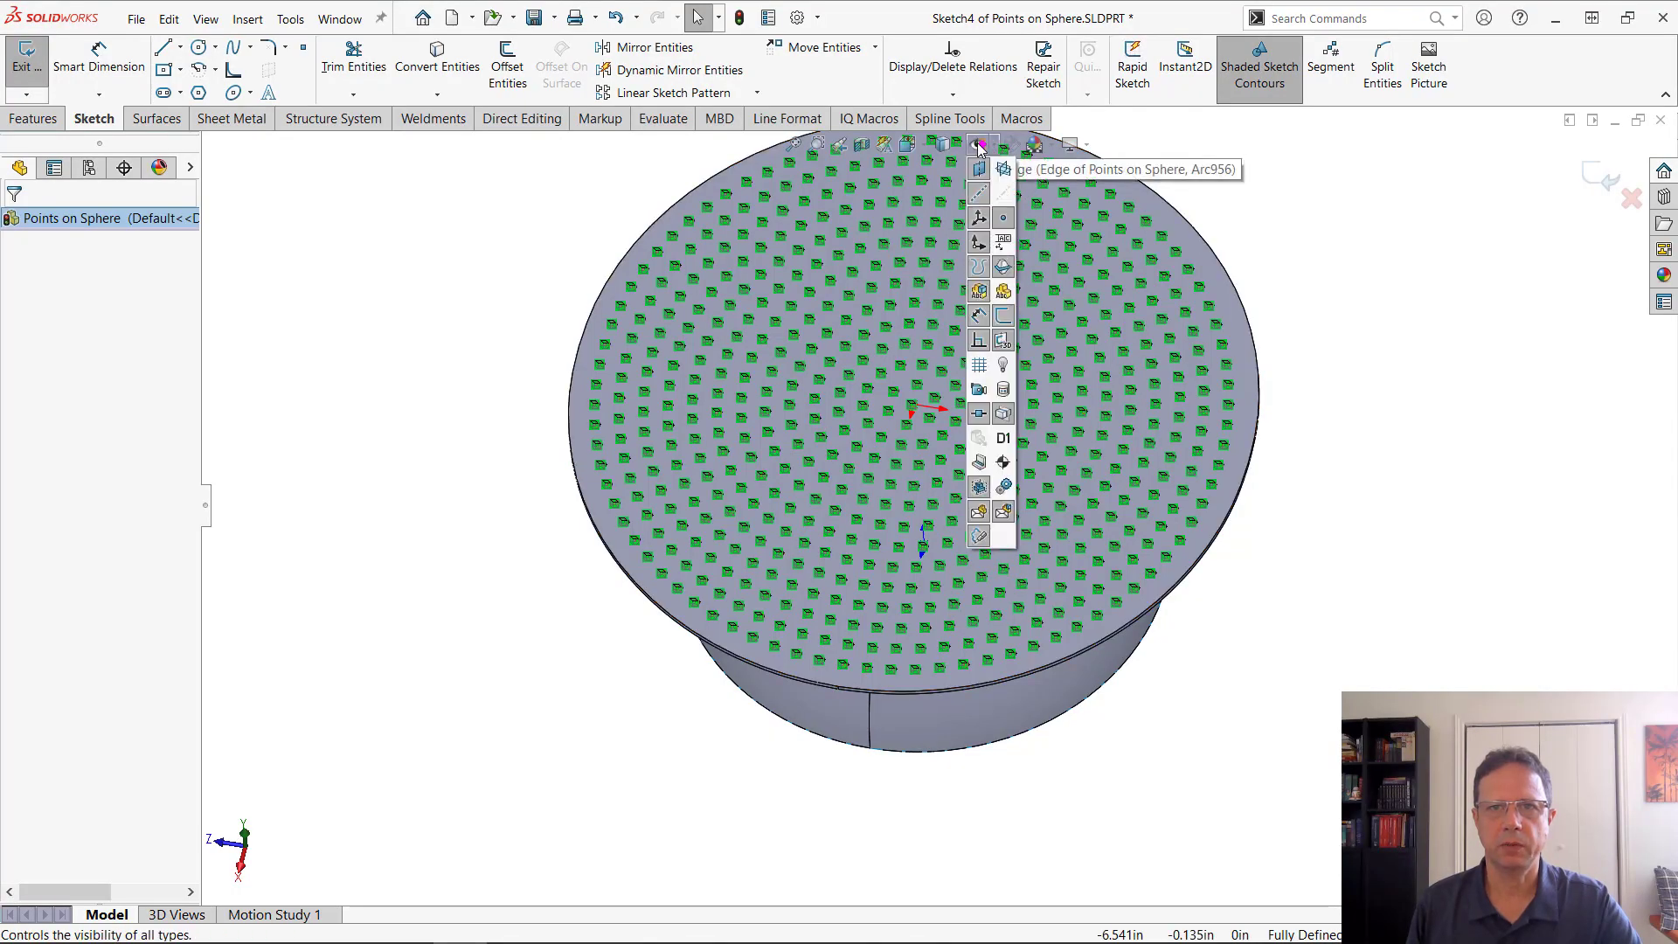
click(979, 343)
scroll(1103, 587, down, 2)
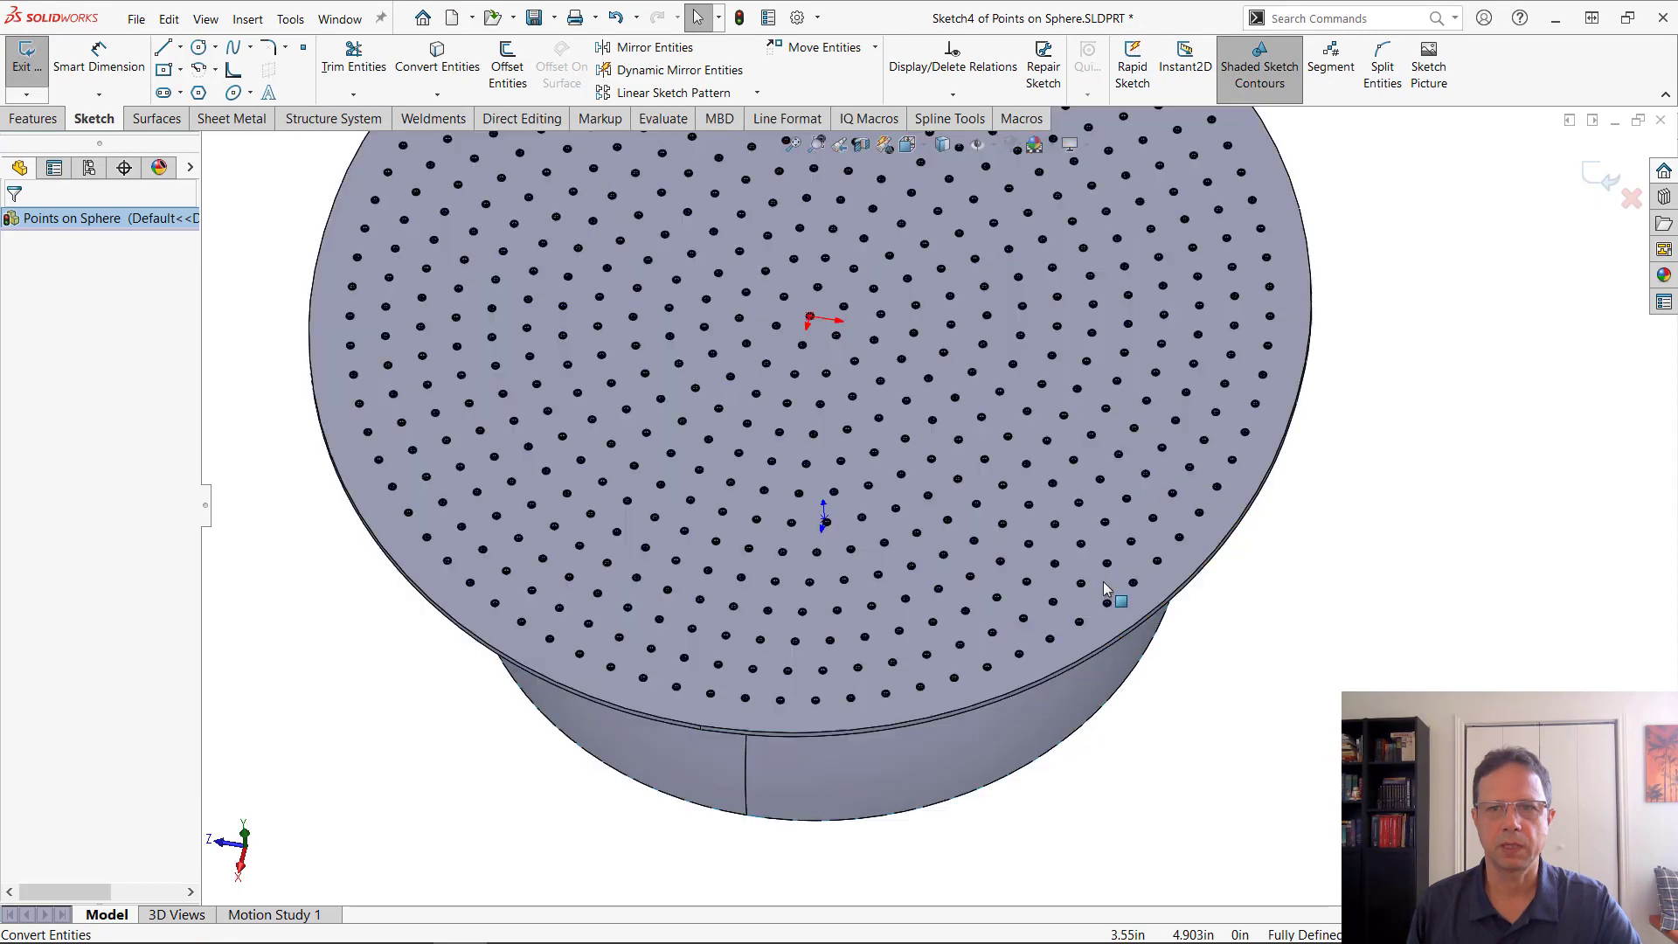
scroll(1103, 582, down, 2)
scroll(1075, 559, up, 5)
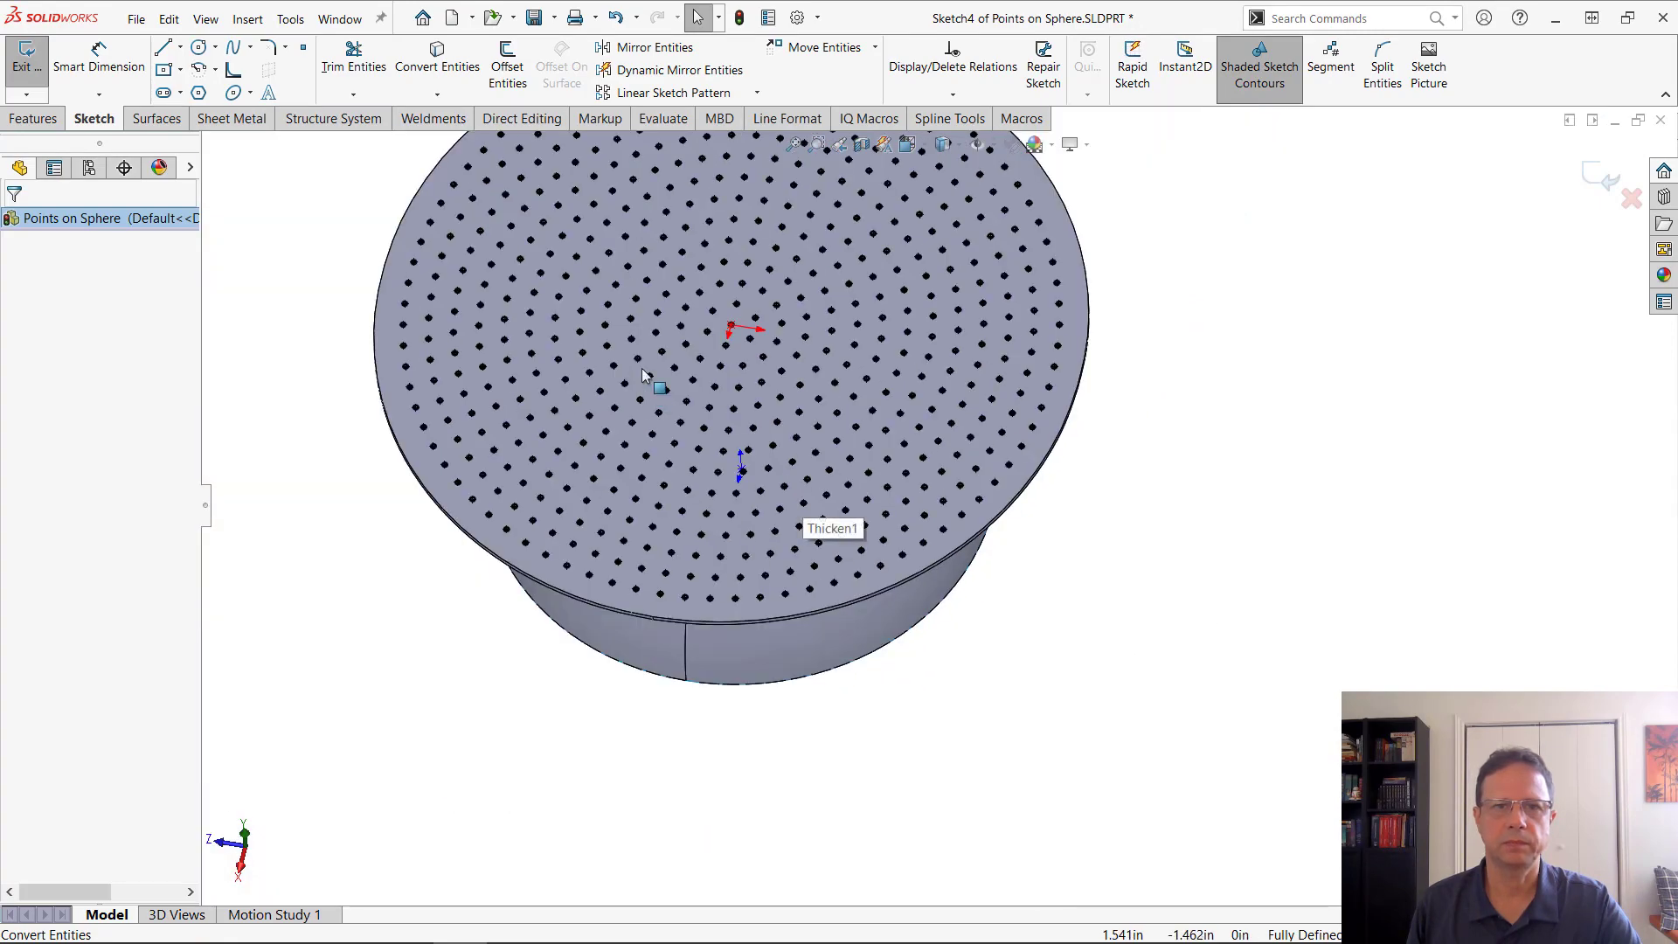
key(f)
scroll(918, 419, down, 3)
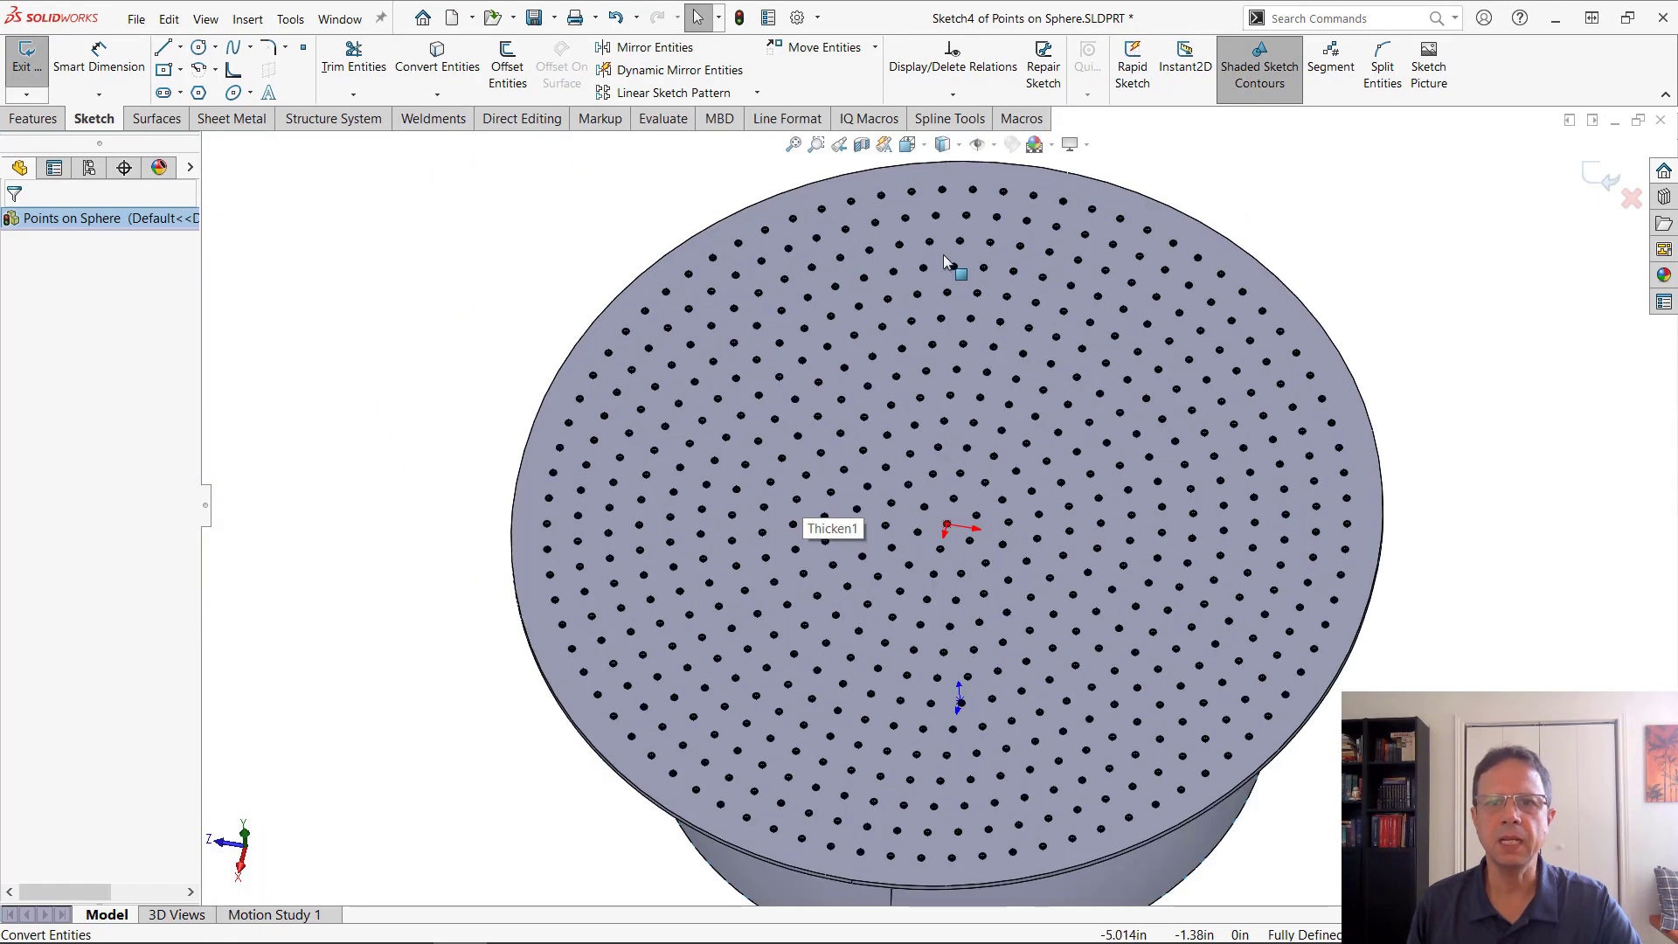
Exit the demonstration sketch on the disc and discard its changes.
click(1629, 201)
click(893, 490)
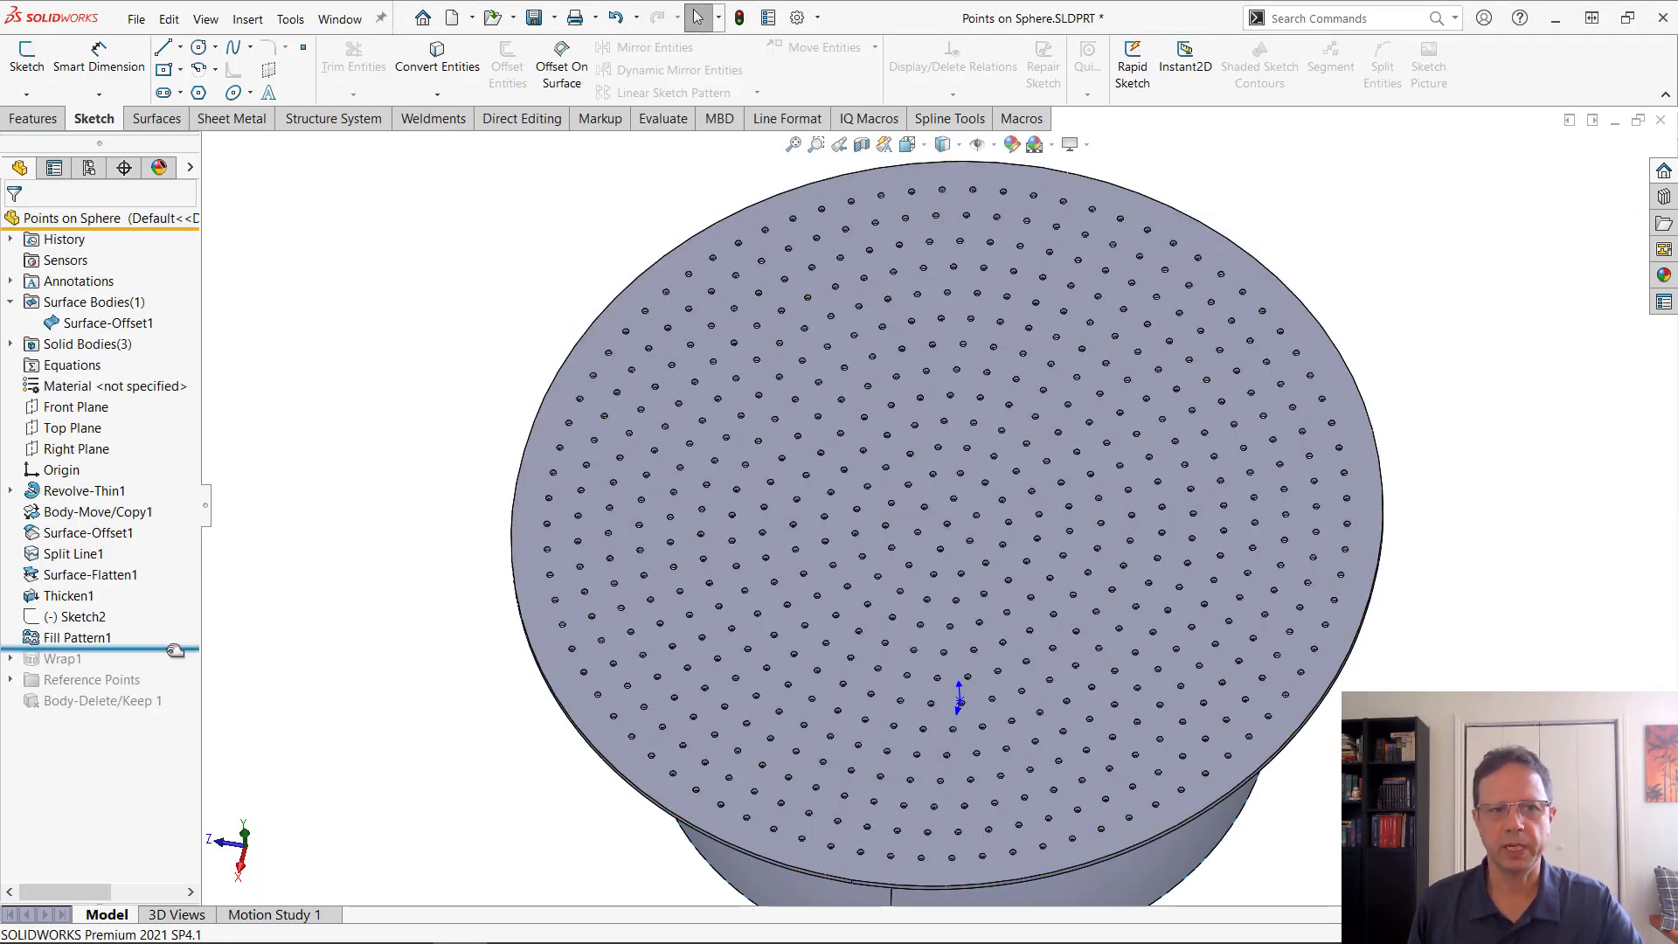
Roll the history forward past Wrap1 and examine the circles wrapped onto the hemisphere below the disc.
drag(174, 650, 172, 672)
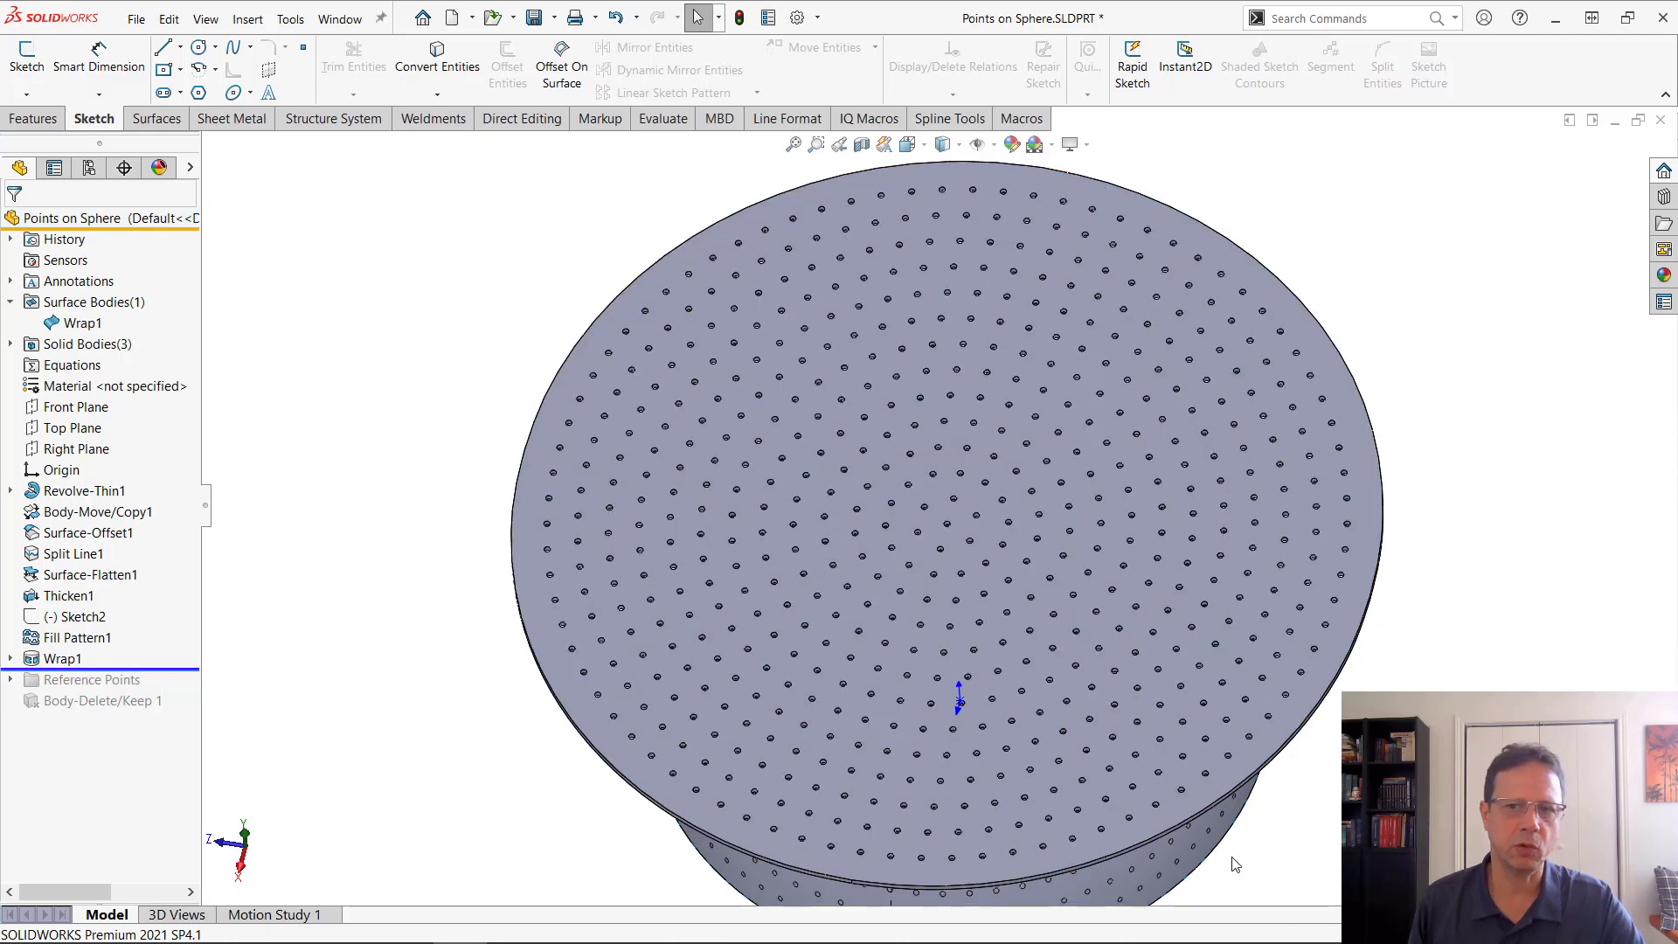
scroll(1157, 730, up, 3)
middle_drag(1157, 730, 1142, 496)
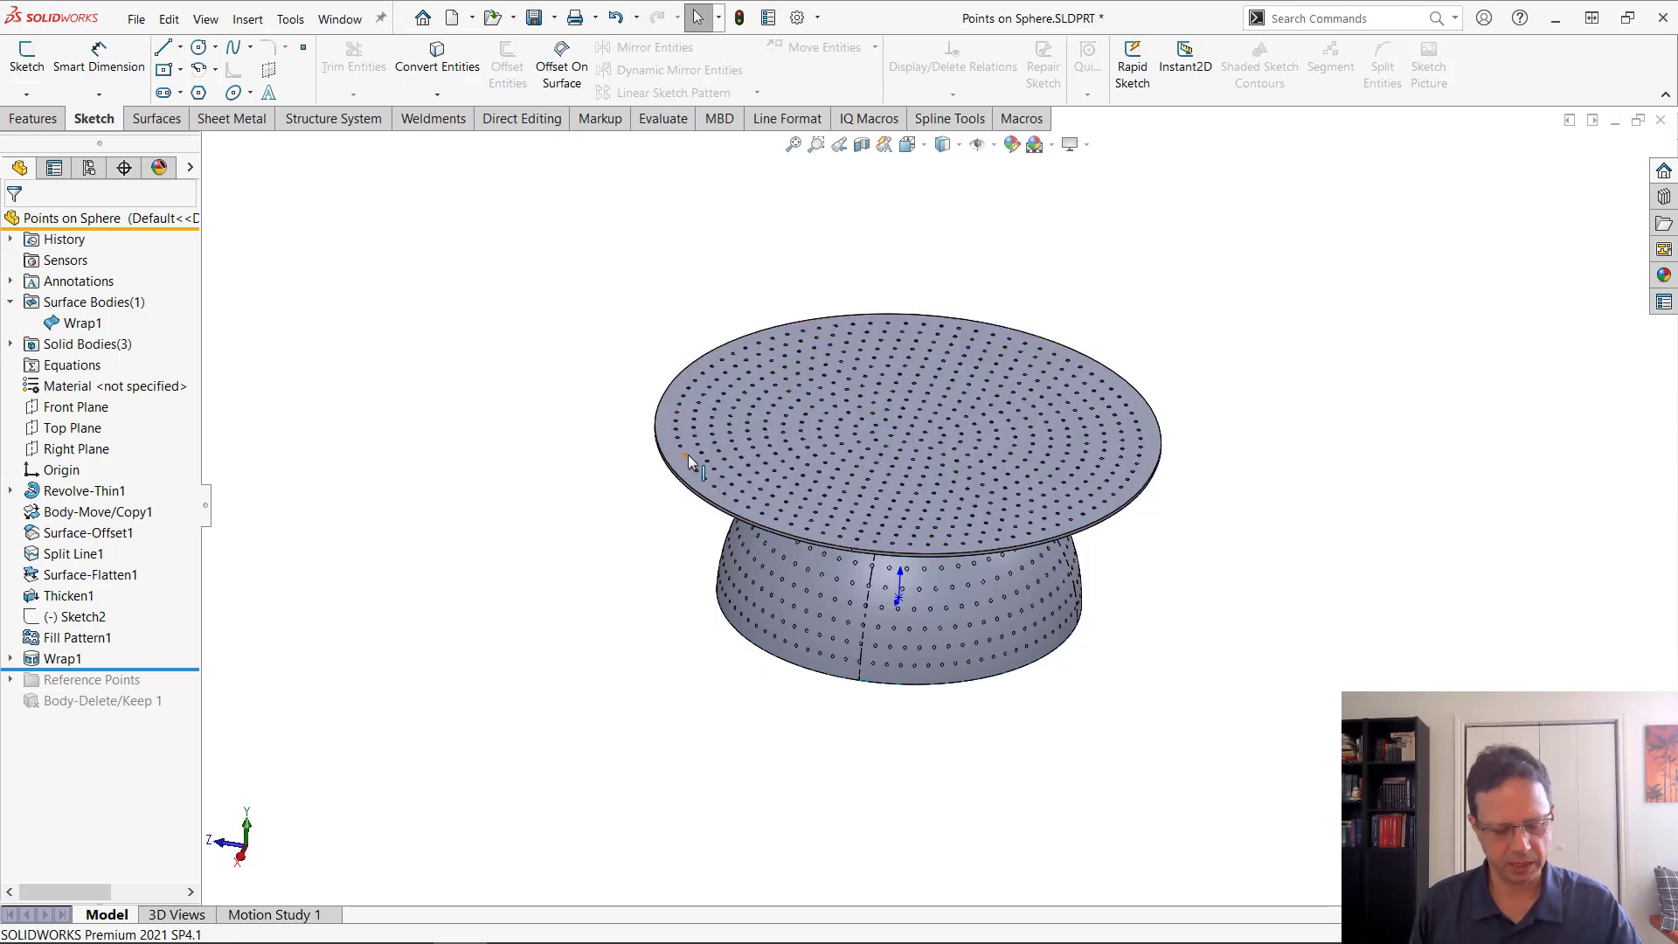
Hide the perforated disc body above the hemisphere and expand the list of solid bodies.
key(Tab)
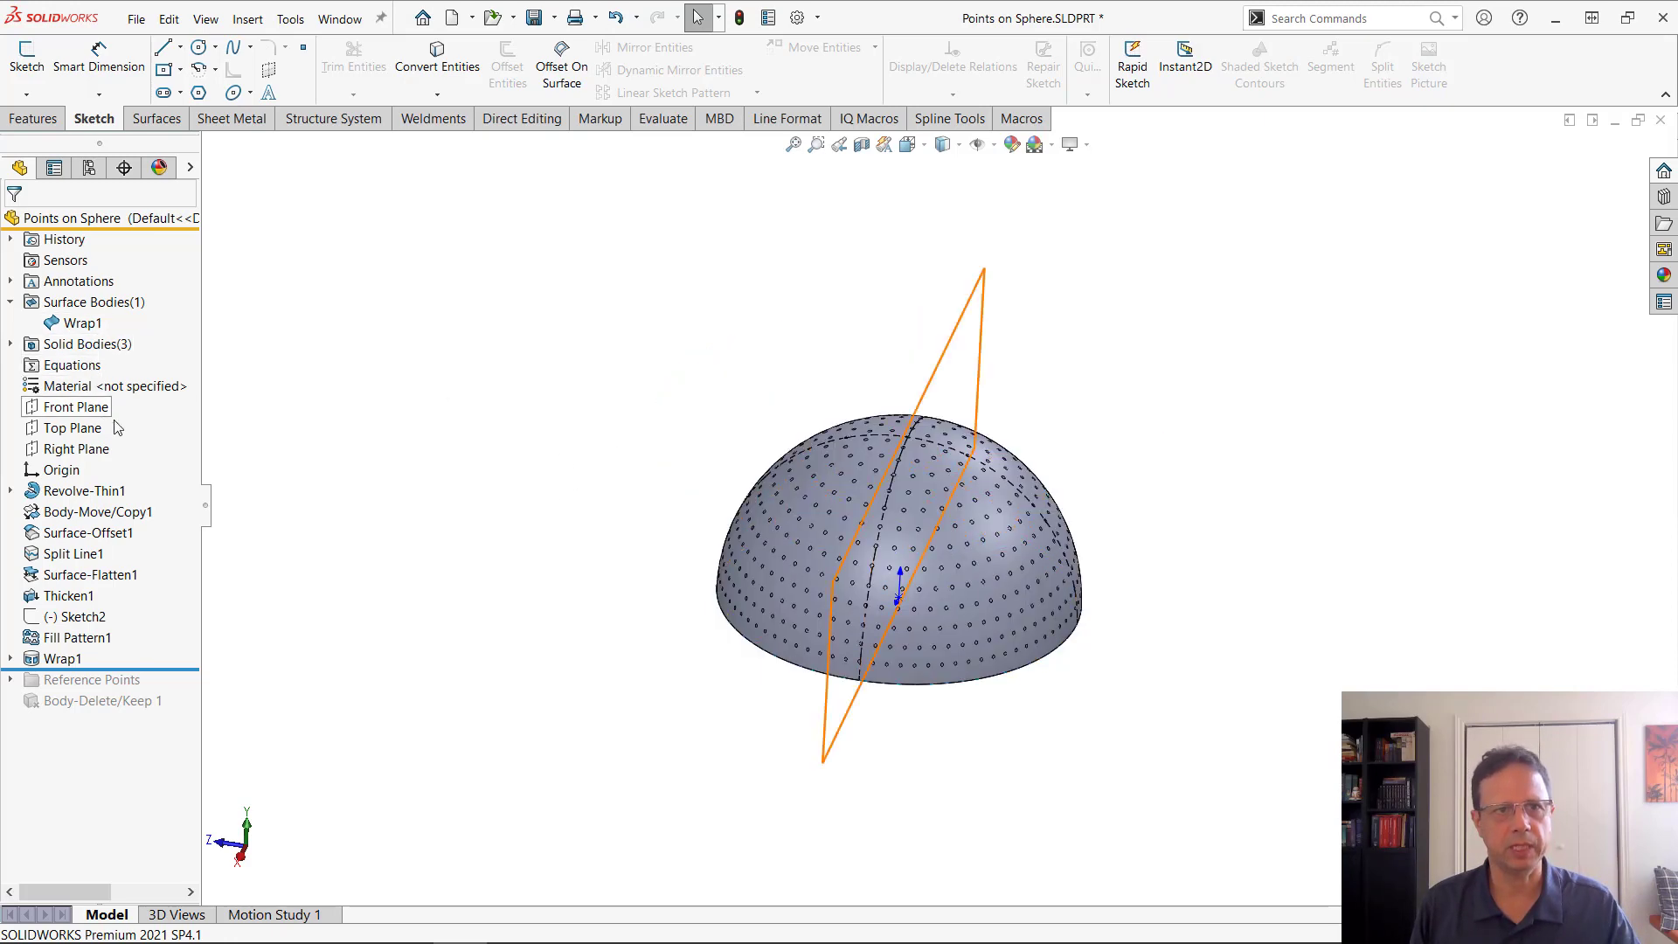
click(11, 343)
scroll(1014, 520, up, 3)
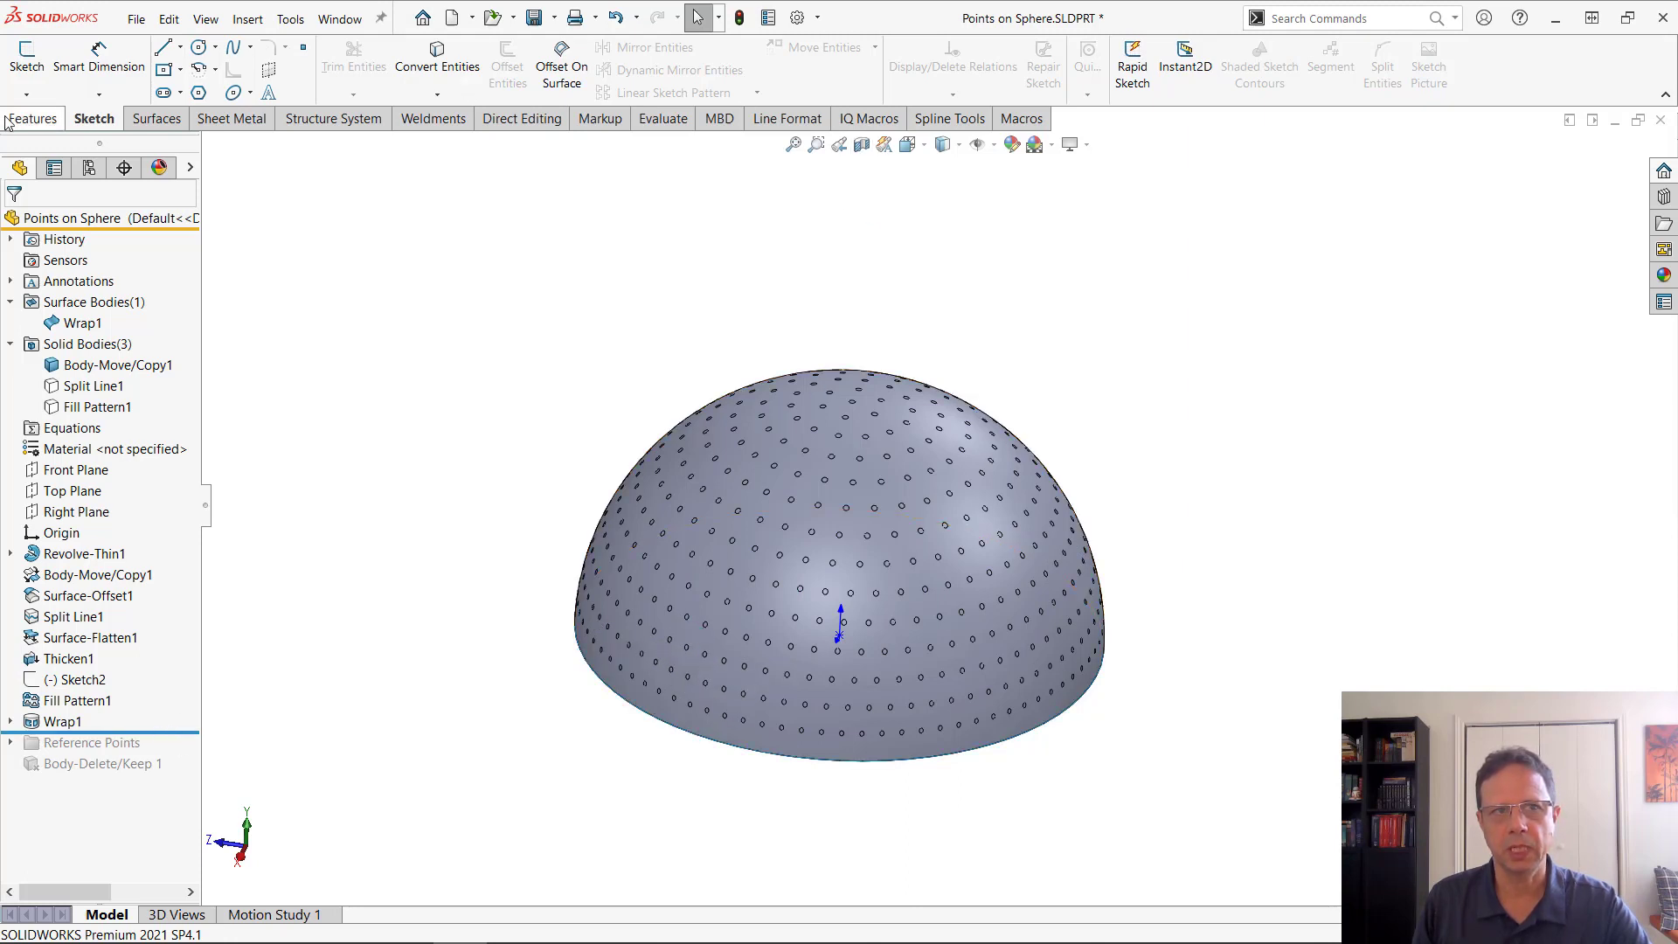
click(36, 119)
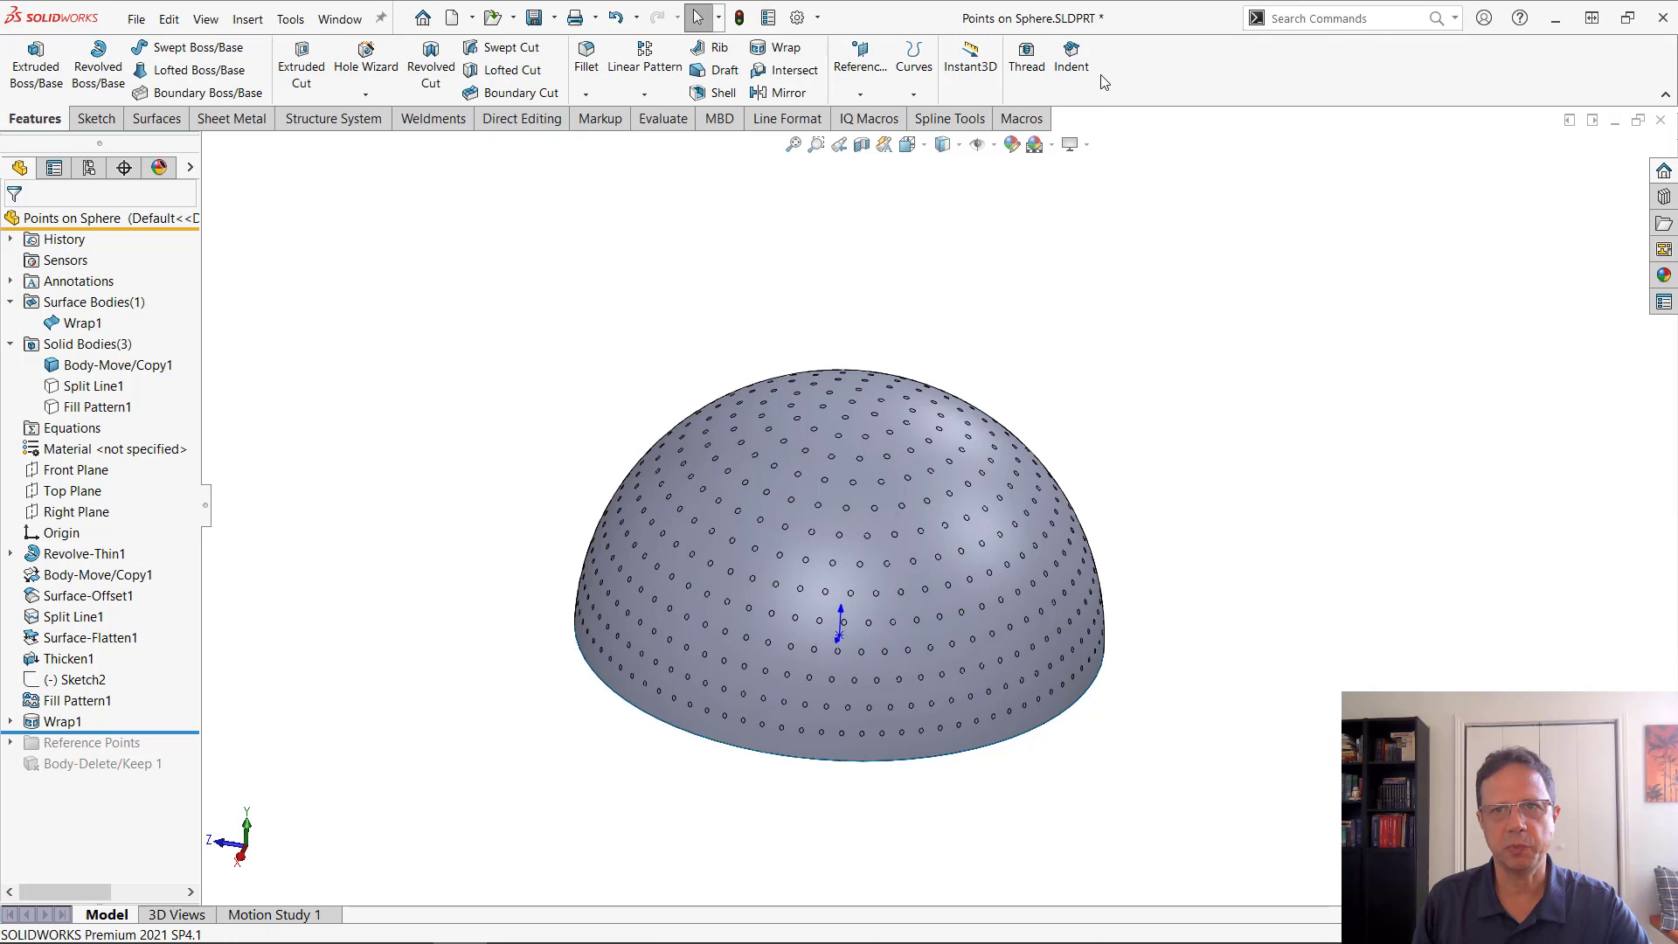
click(861, 93)
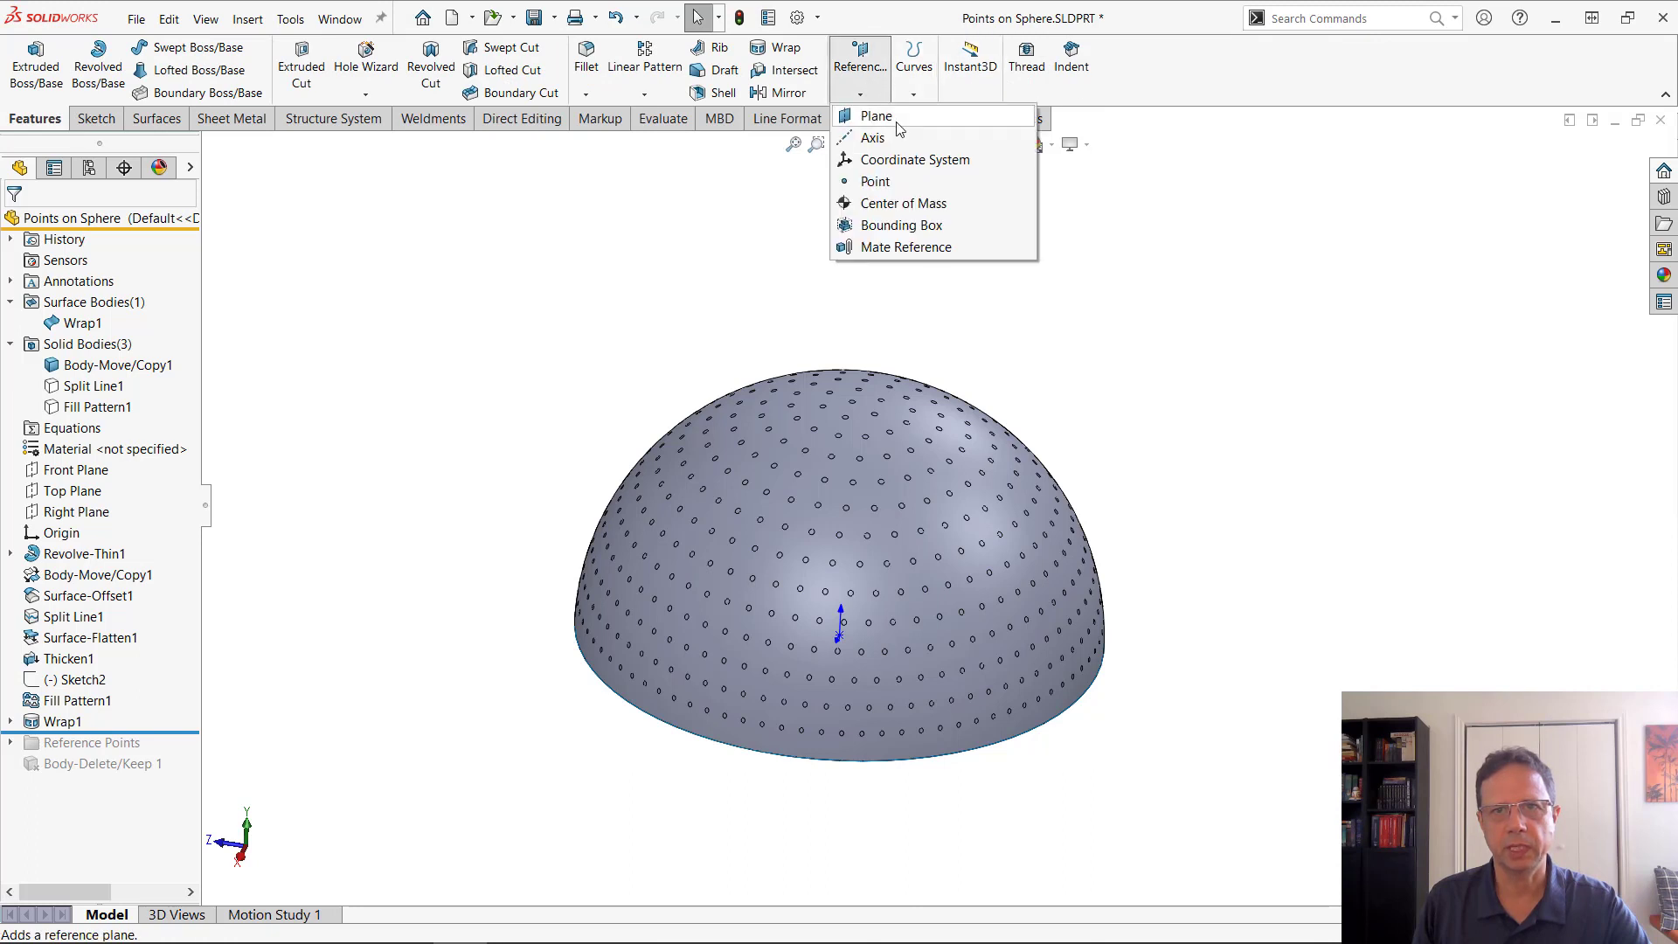
click(875, 182)
scroll(891, 498, down, 10)
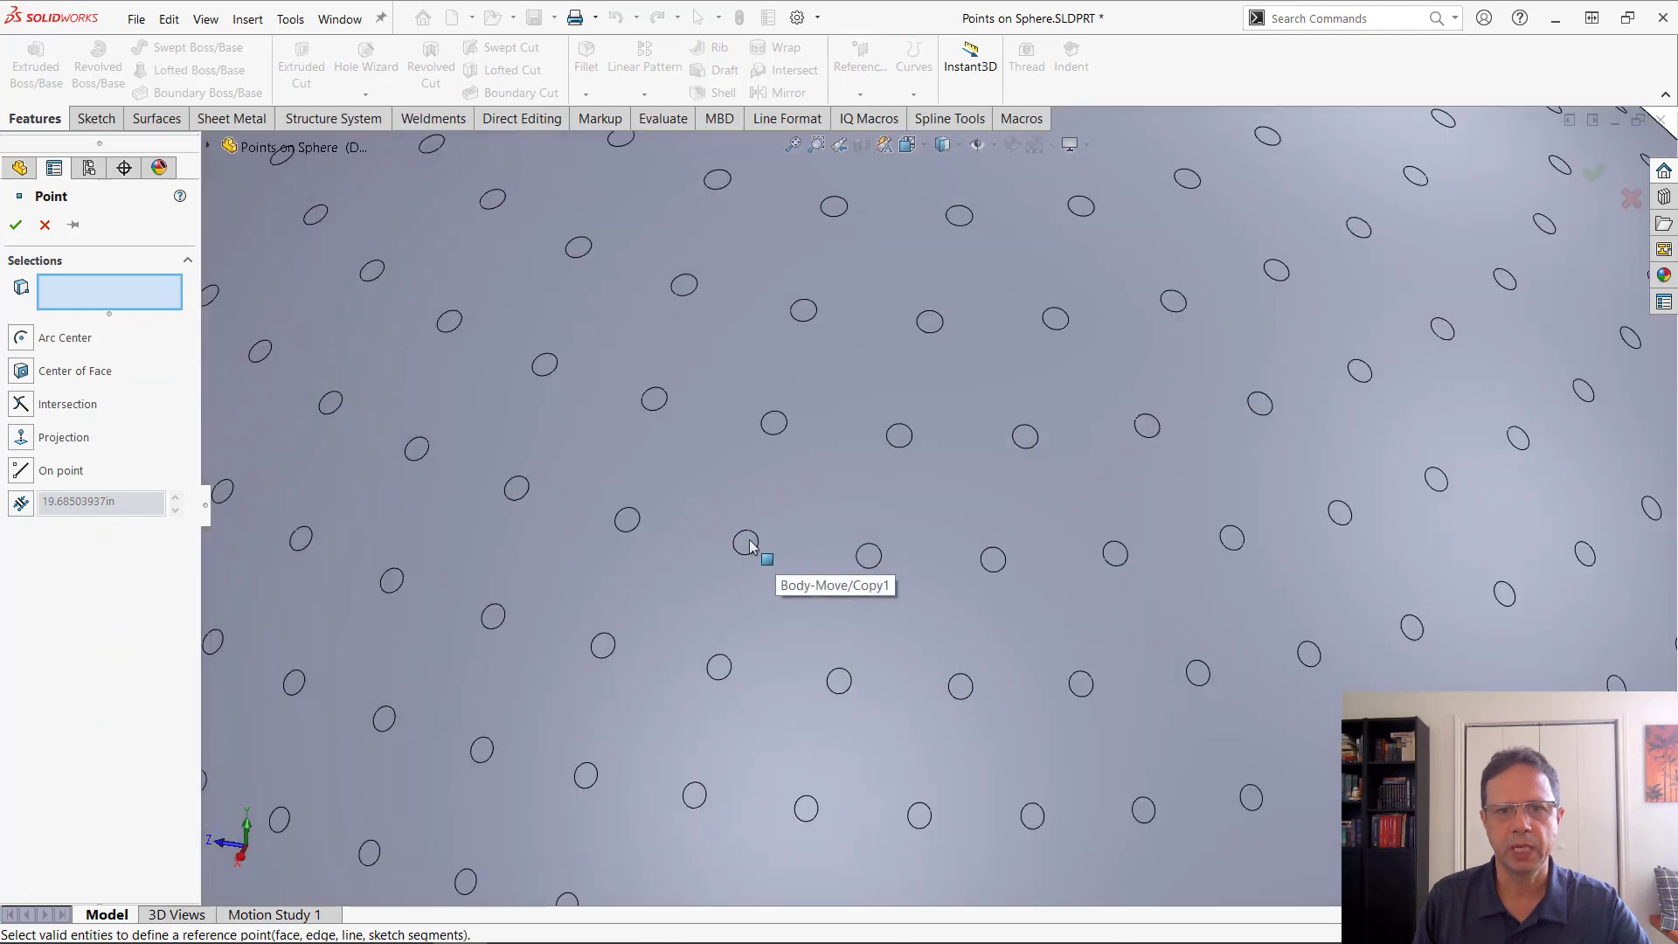
click(750, 545)
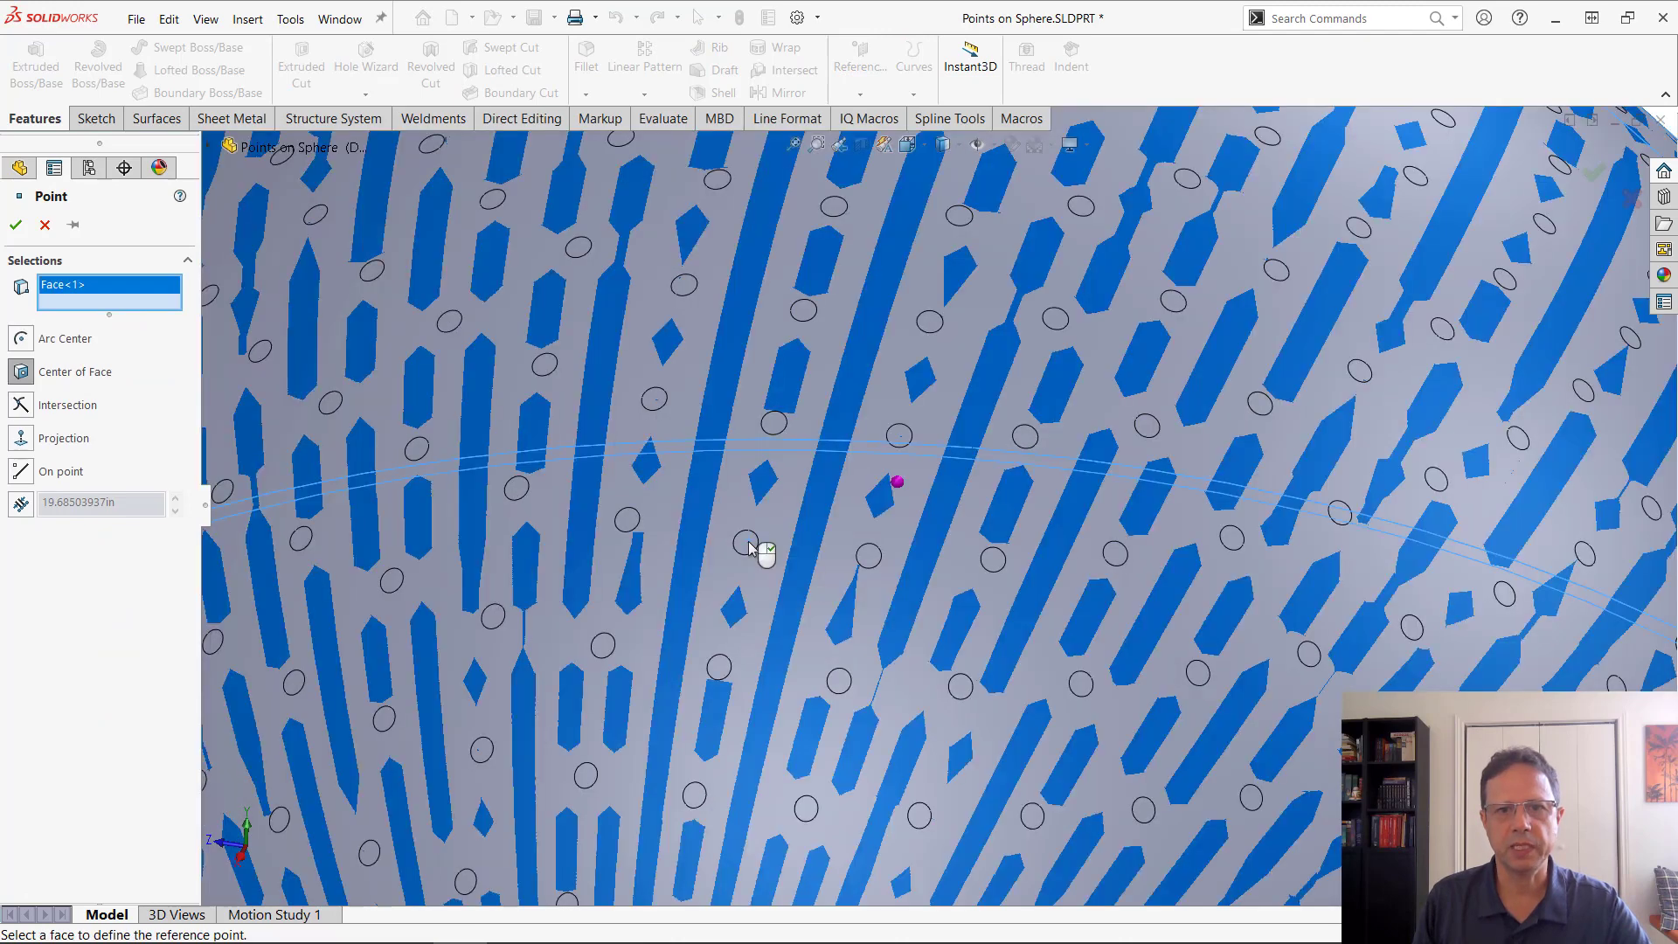
click(750, 546)
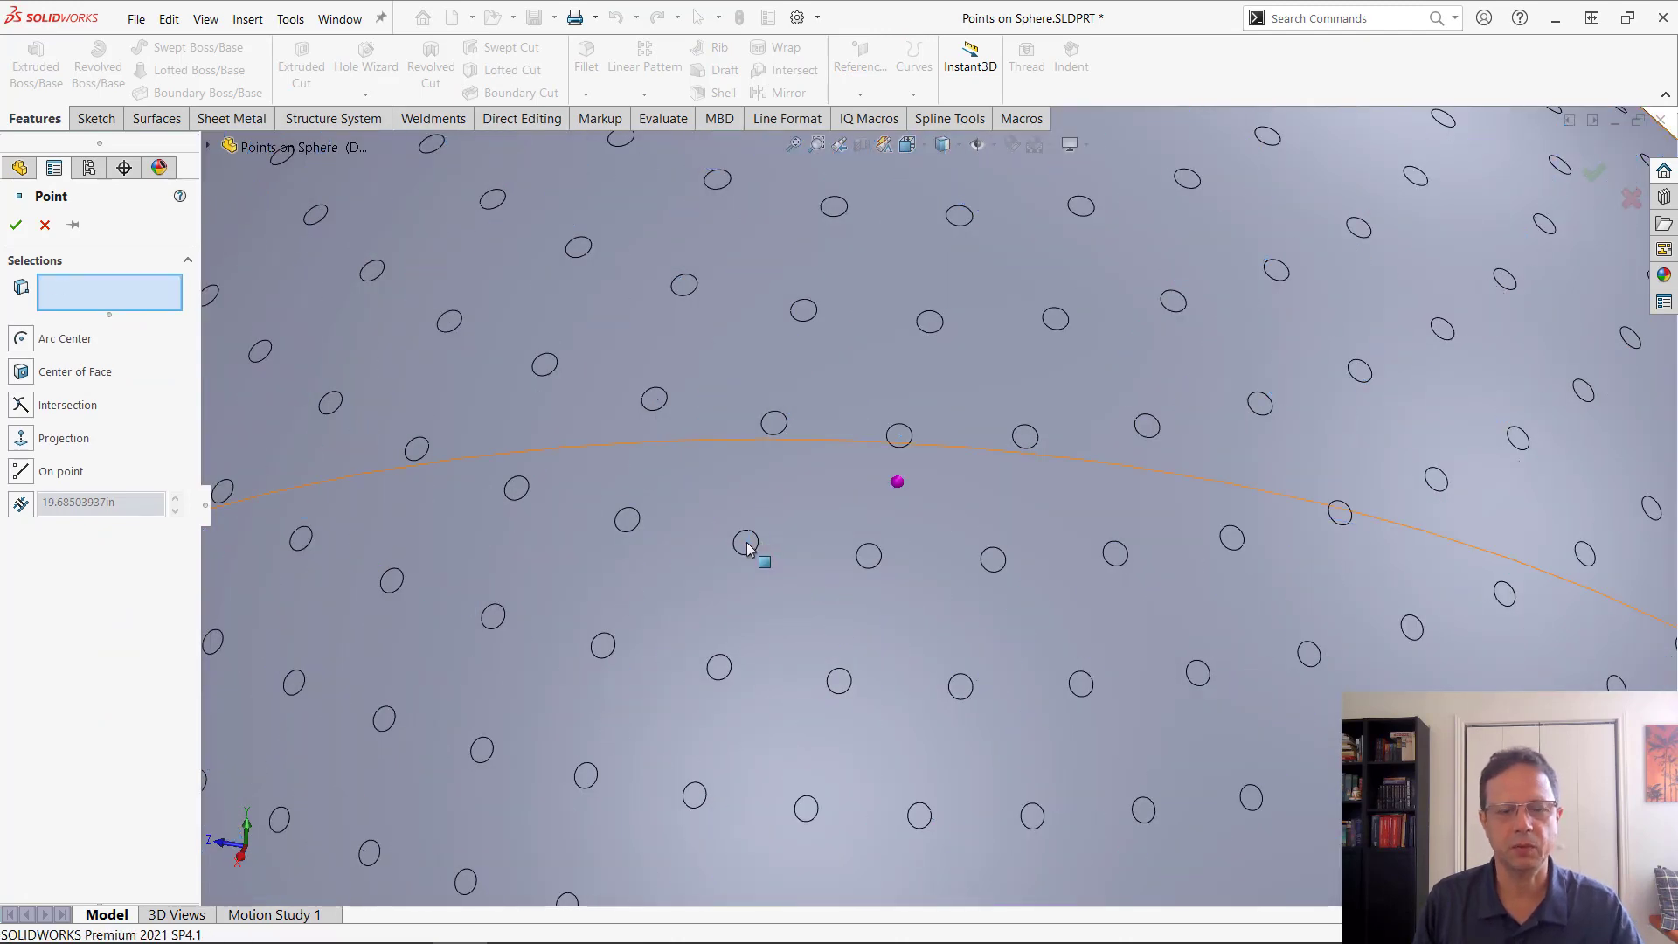
key(Escape)
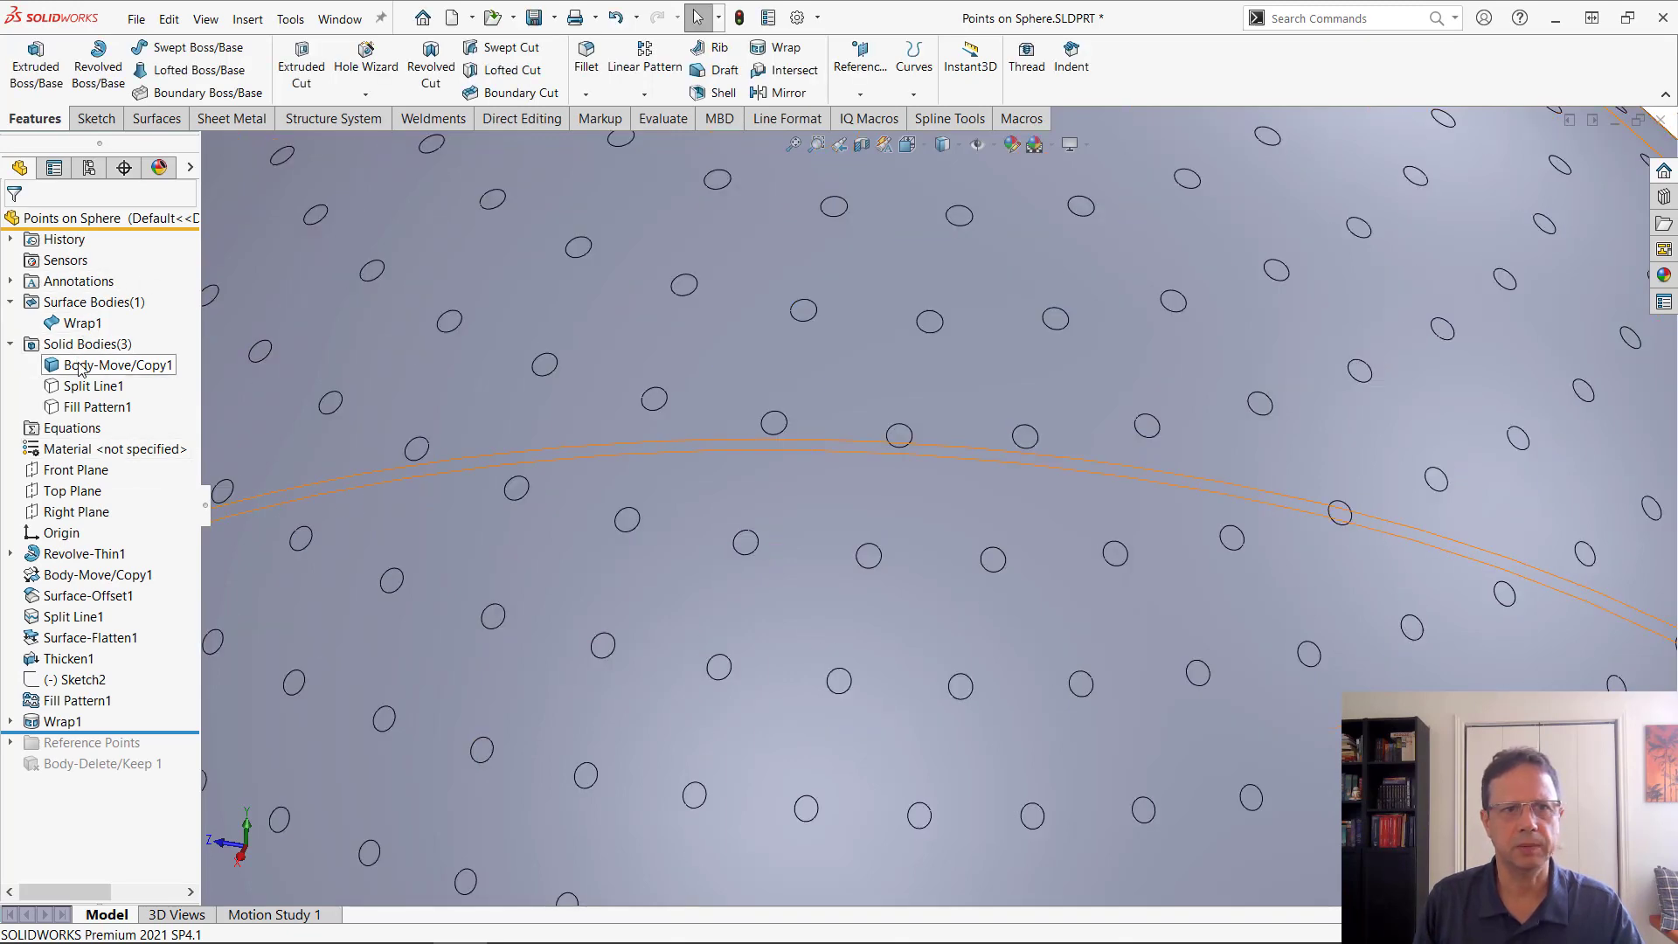
Hide the Body-Move/Copy1 solid body and select the Wrap1 surface body.
right_click(78, 367)
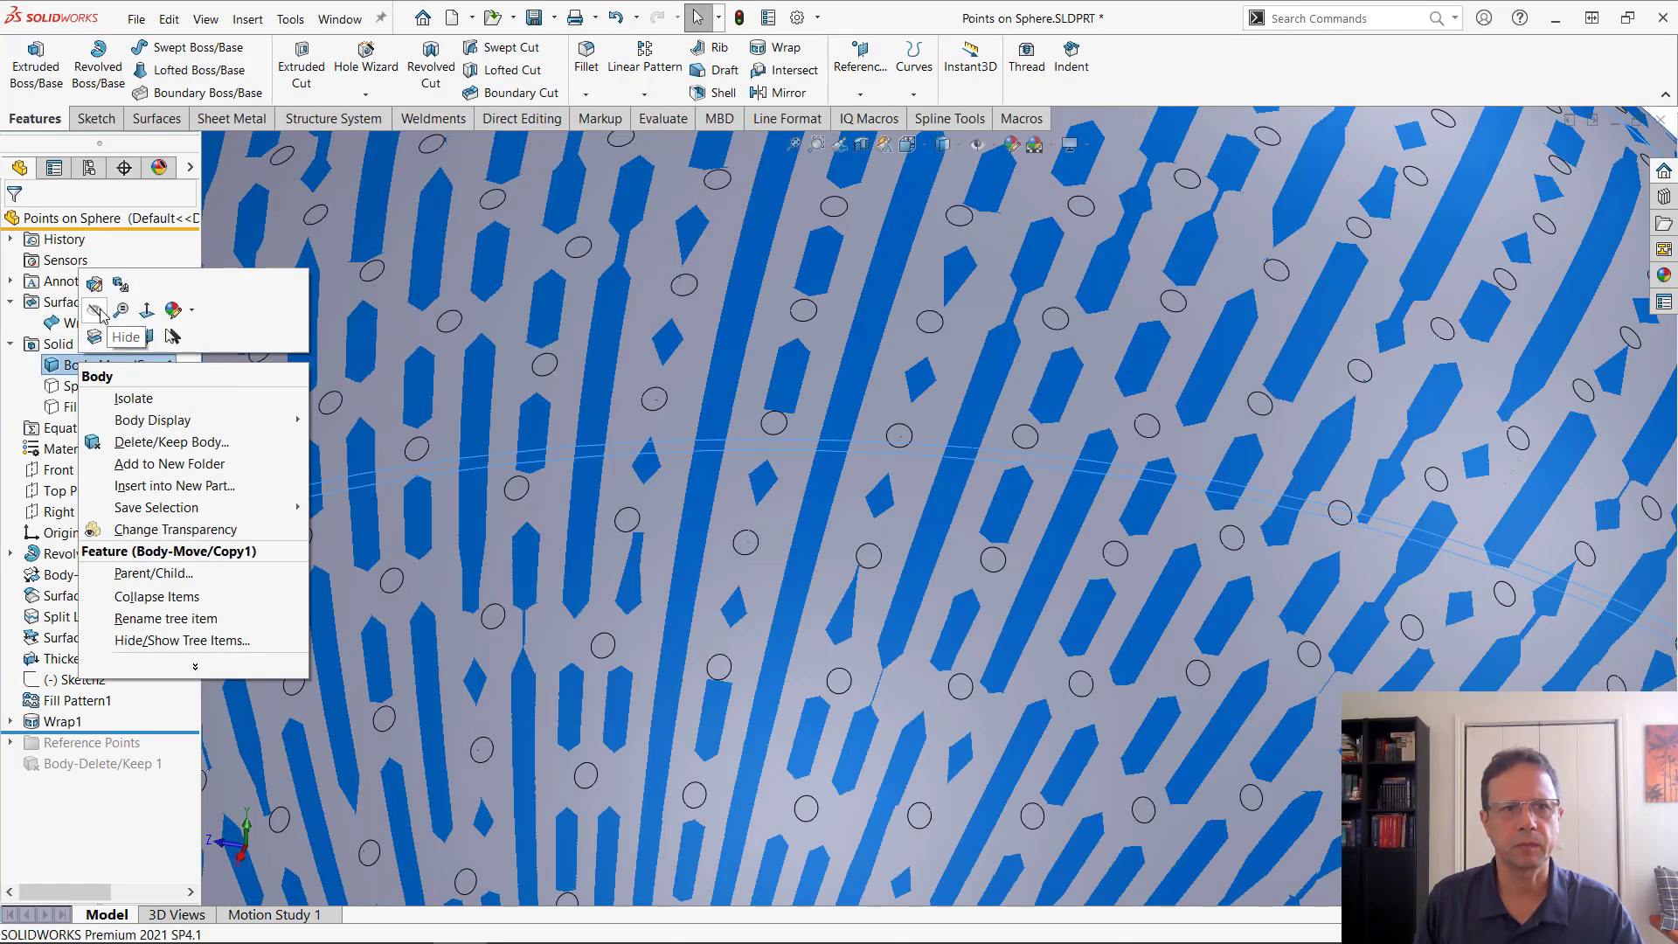
click(80, 328)
click(79, 325)
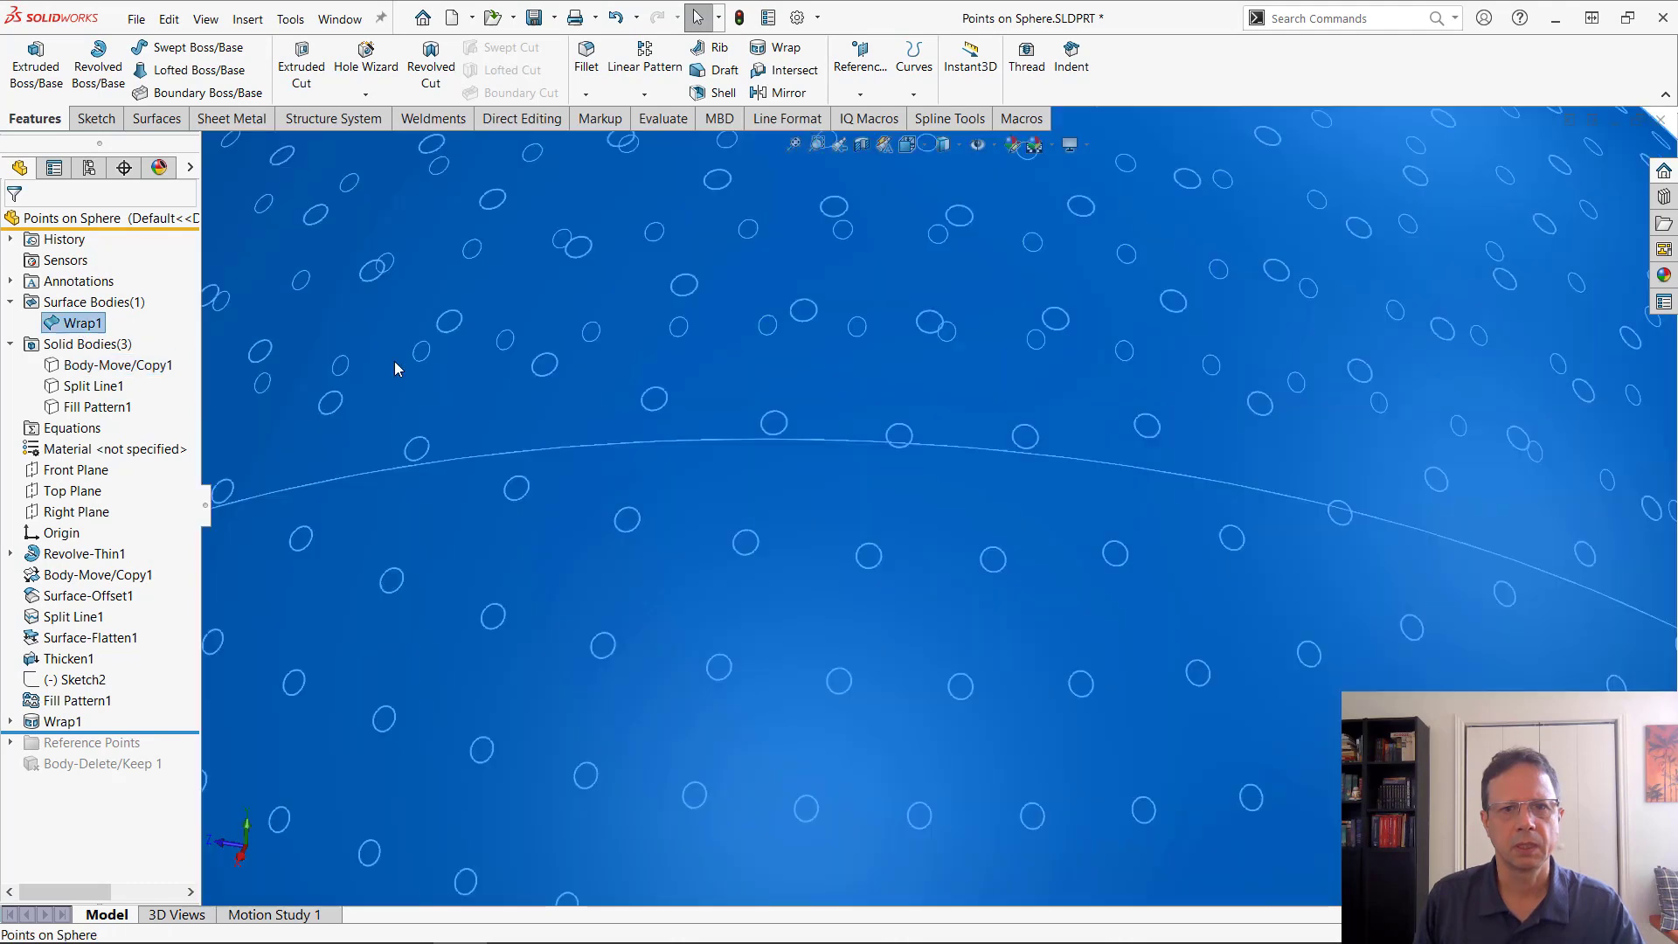
Create a reference point at the center of one small circular face on the Wrap1 surface.
click(746, 545)
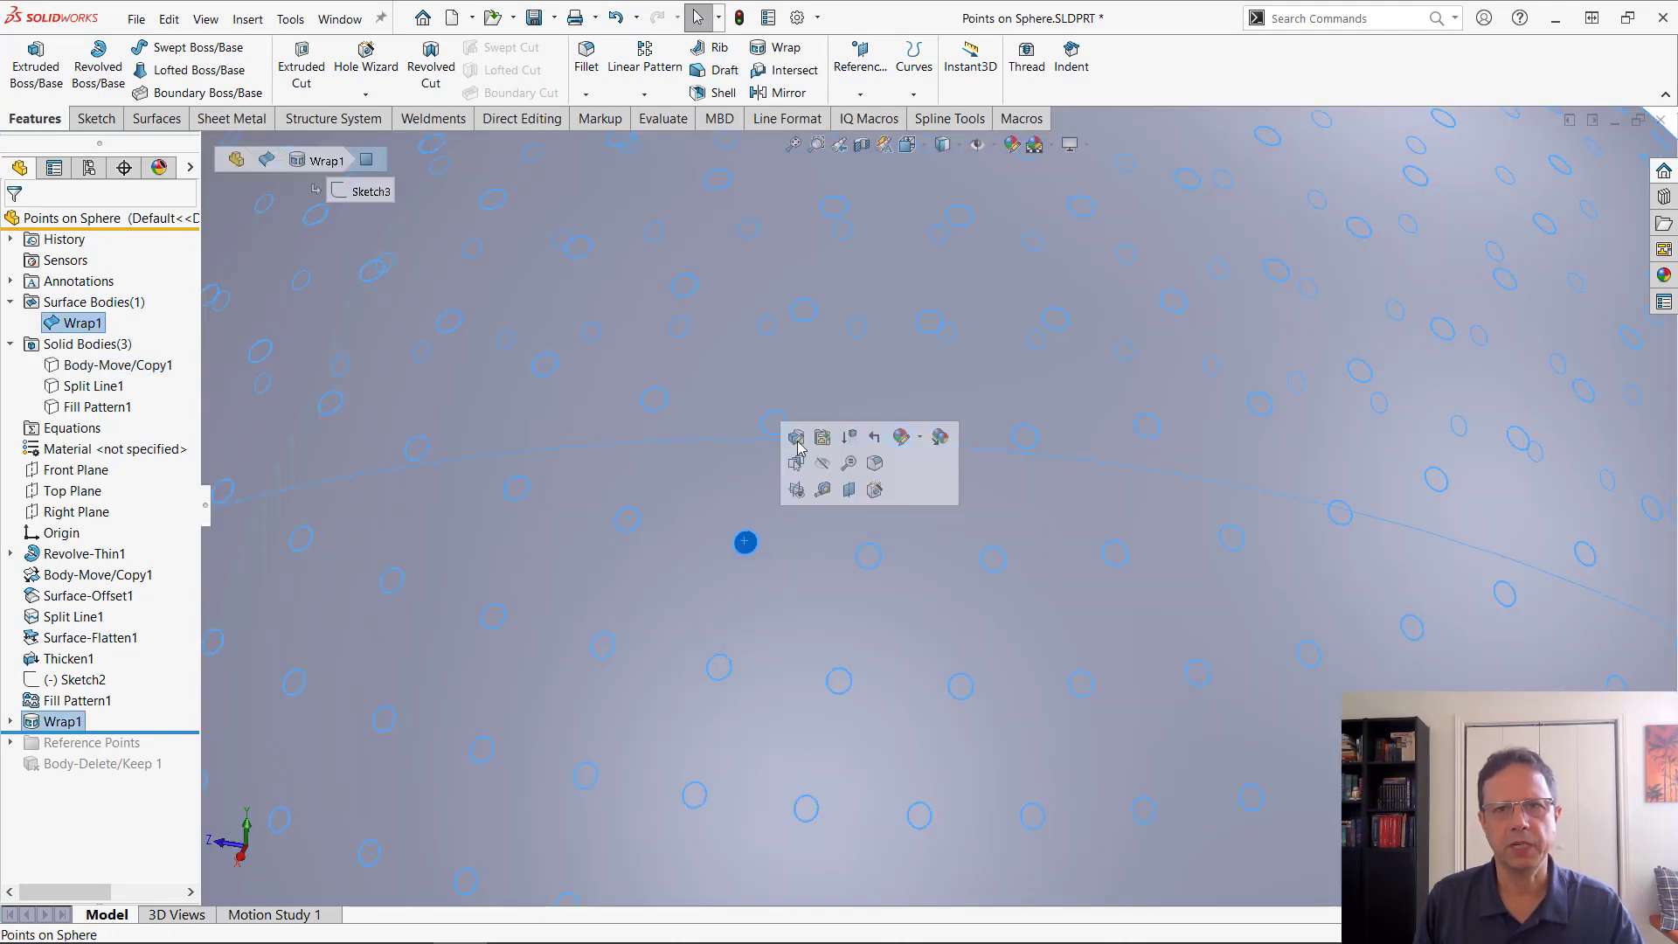
click(861, 59)
click(877, 183)
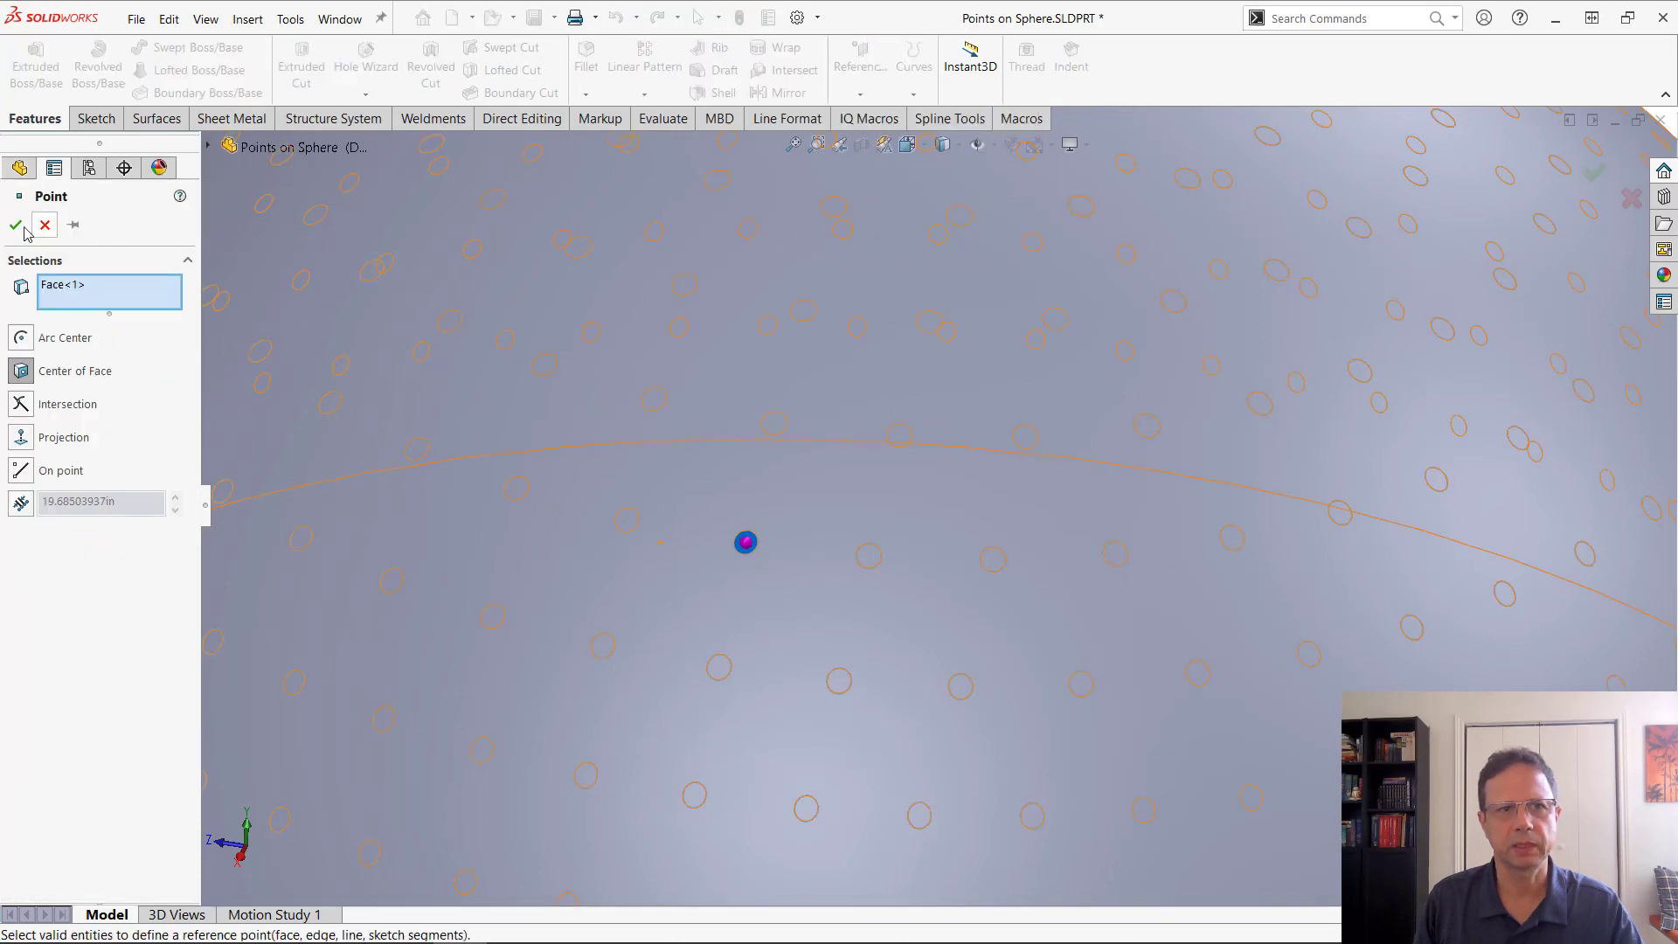
click(23, 226)
Undo the reference point created on the small circular face.
scroll(805, 524, down, 5)
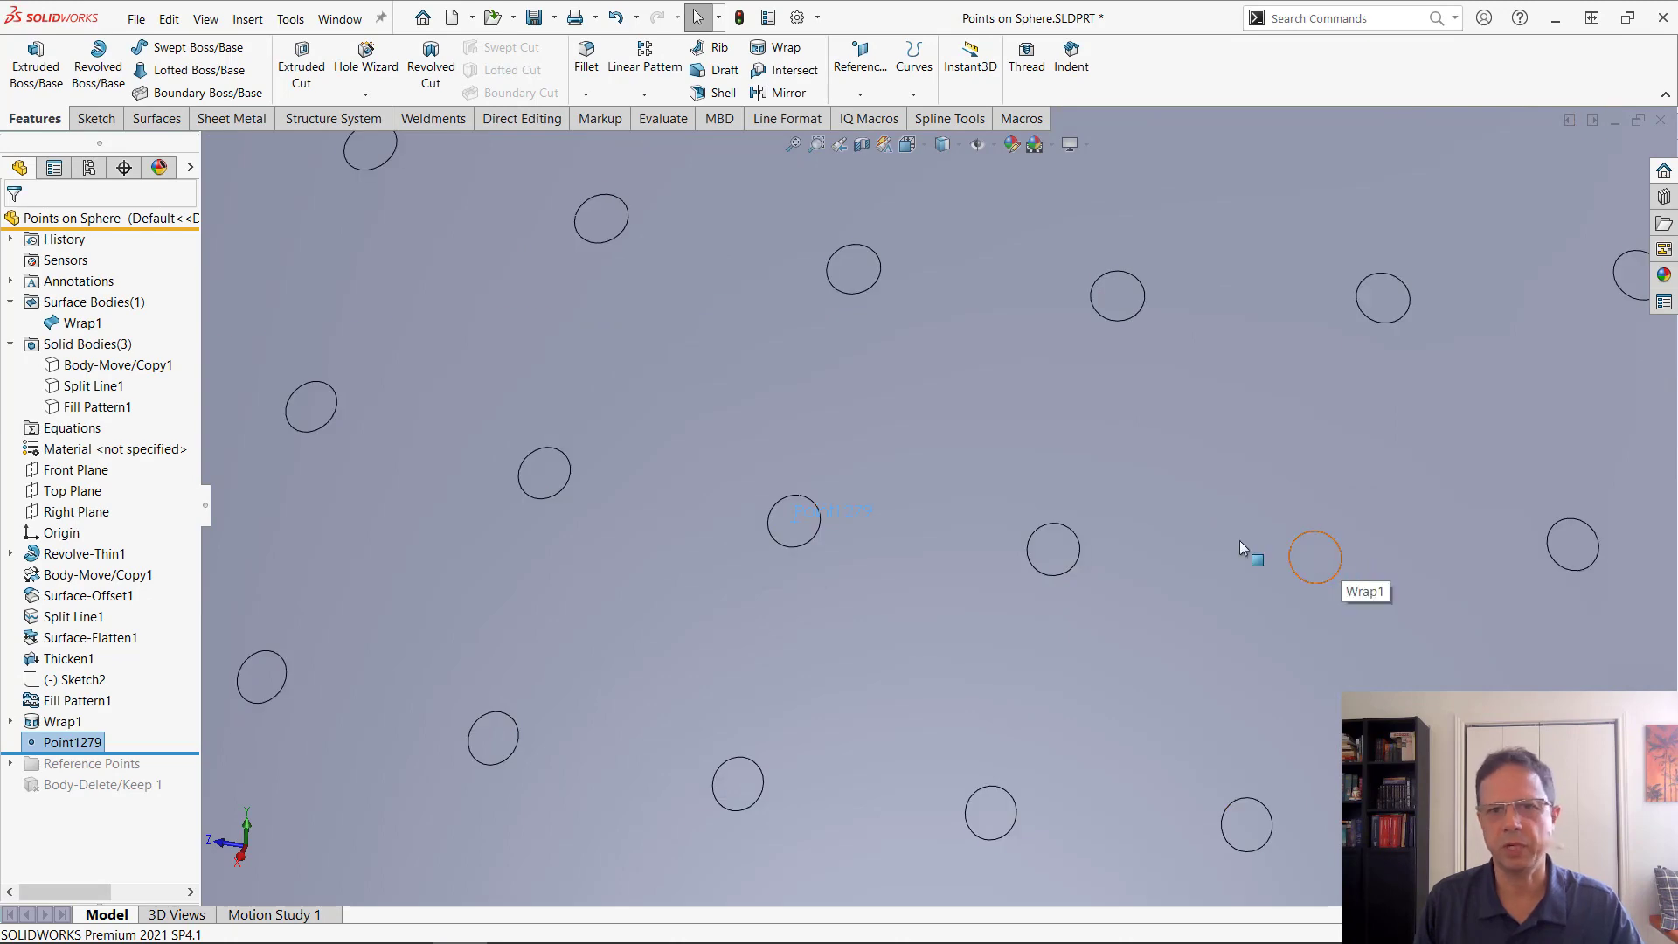
key(f)
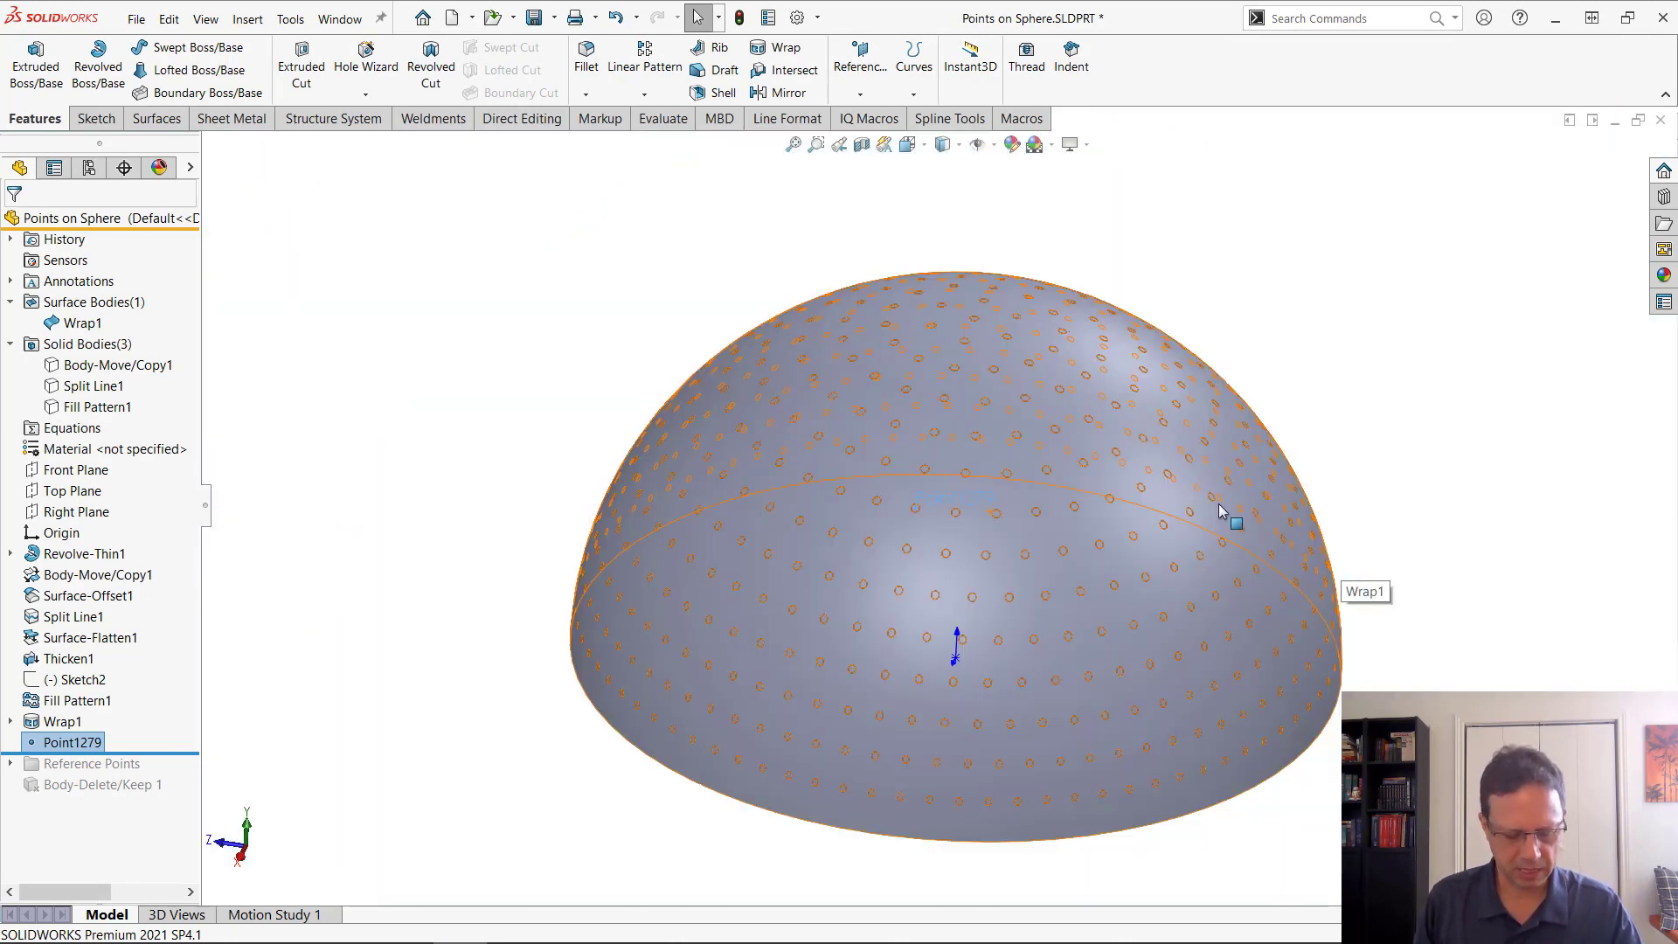
scroll(1188, 513, down, 8)
key(ctrl+z)
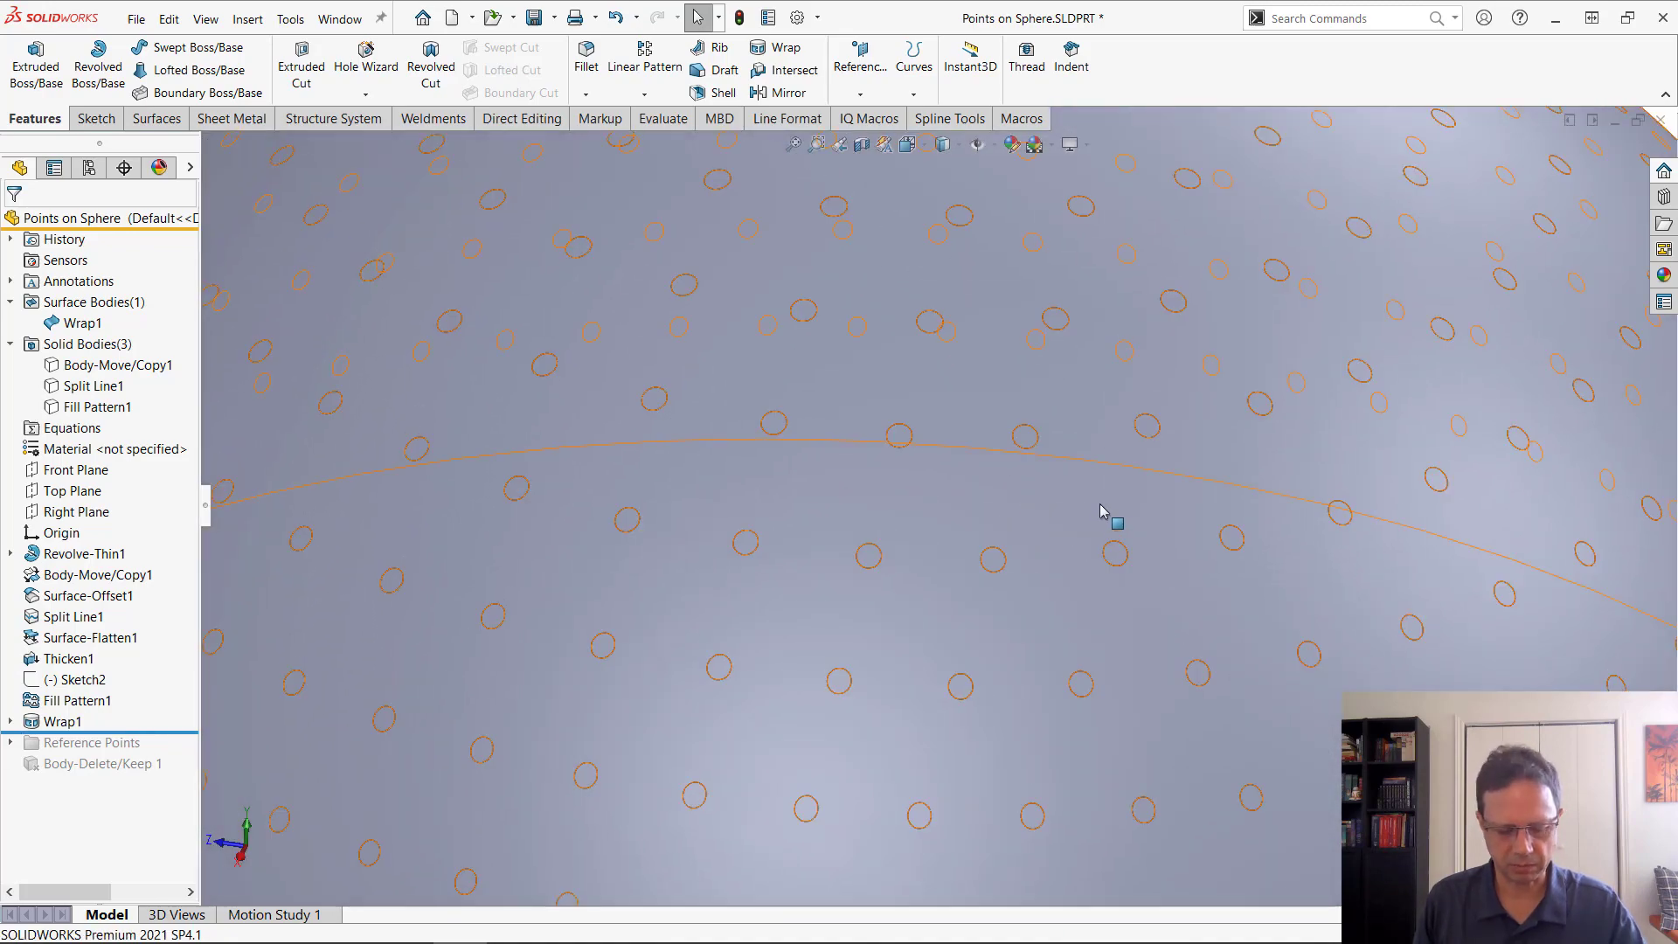
Turn on the selection filter for faces and select all faces of the wrapped hemisphere surface.
key(f)
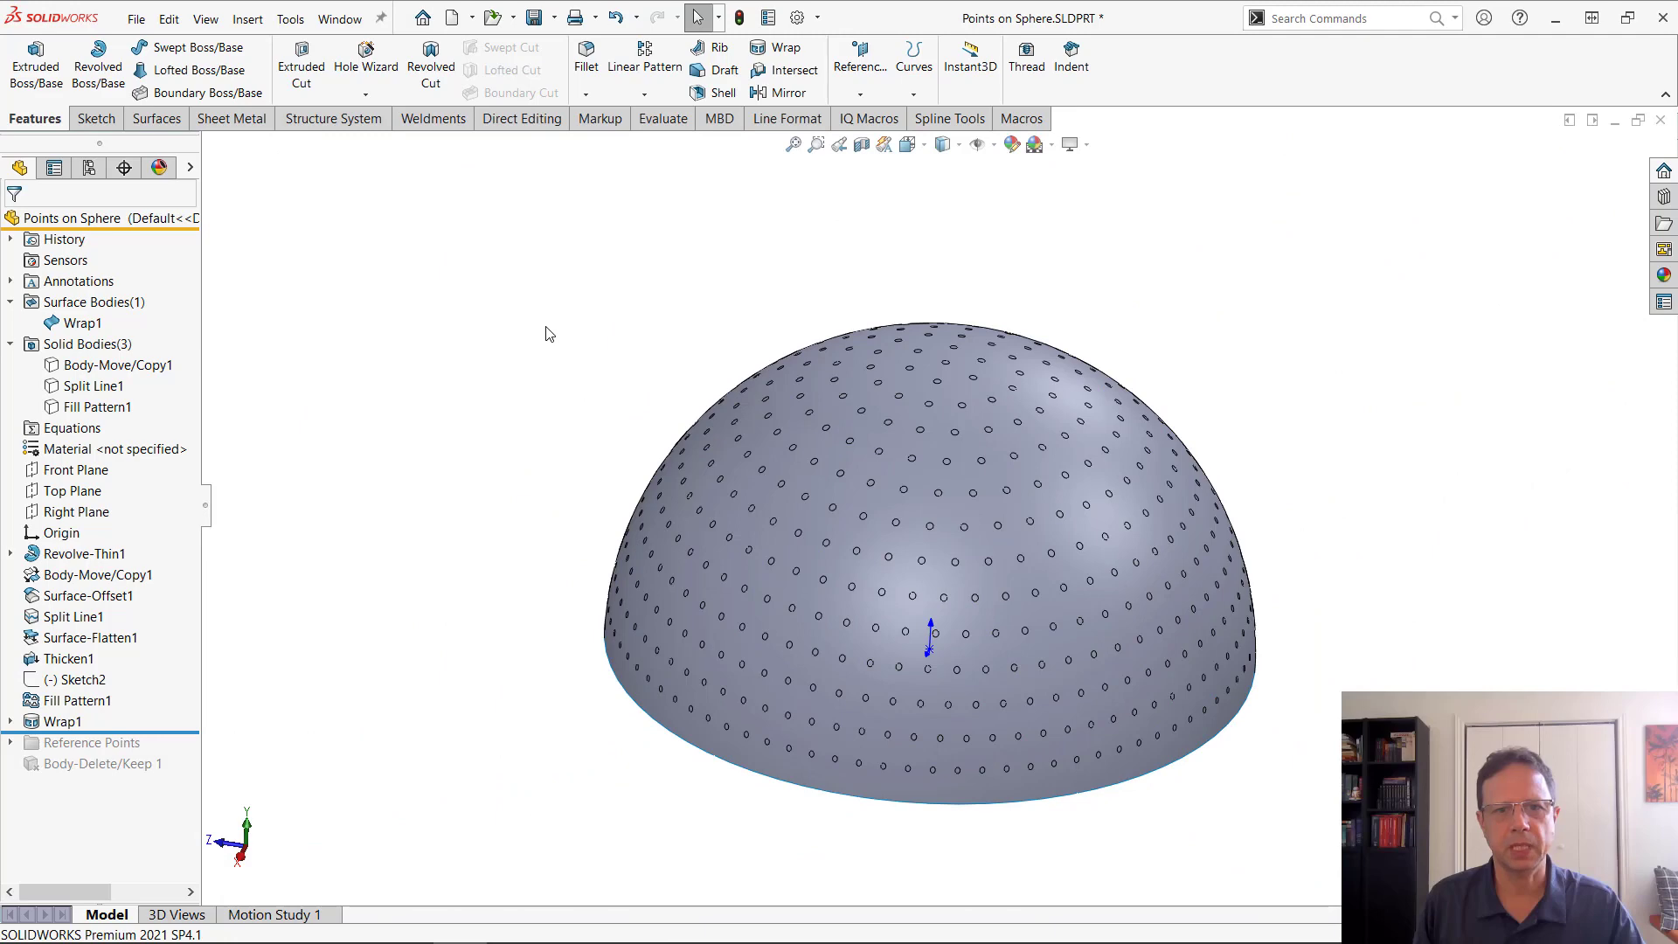
middle_drag(1172, 609, 1184, 319)
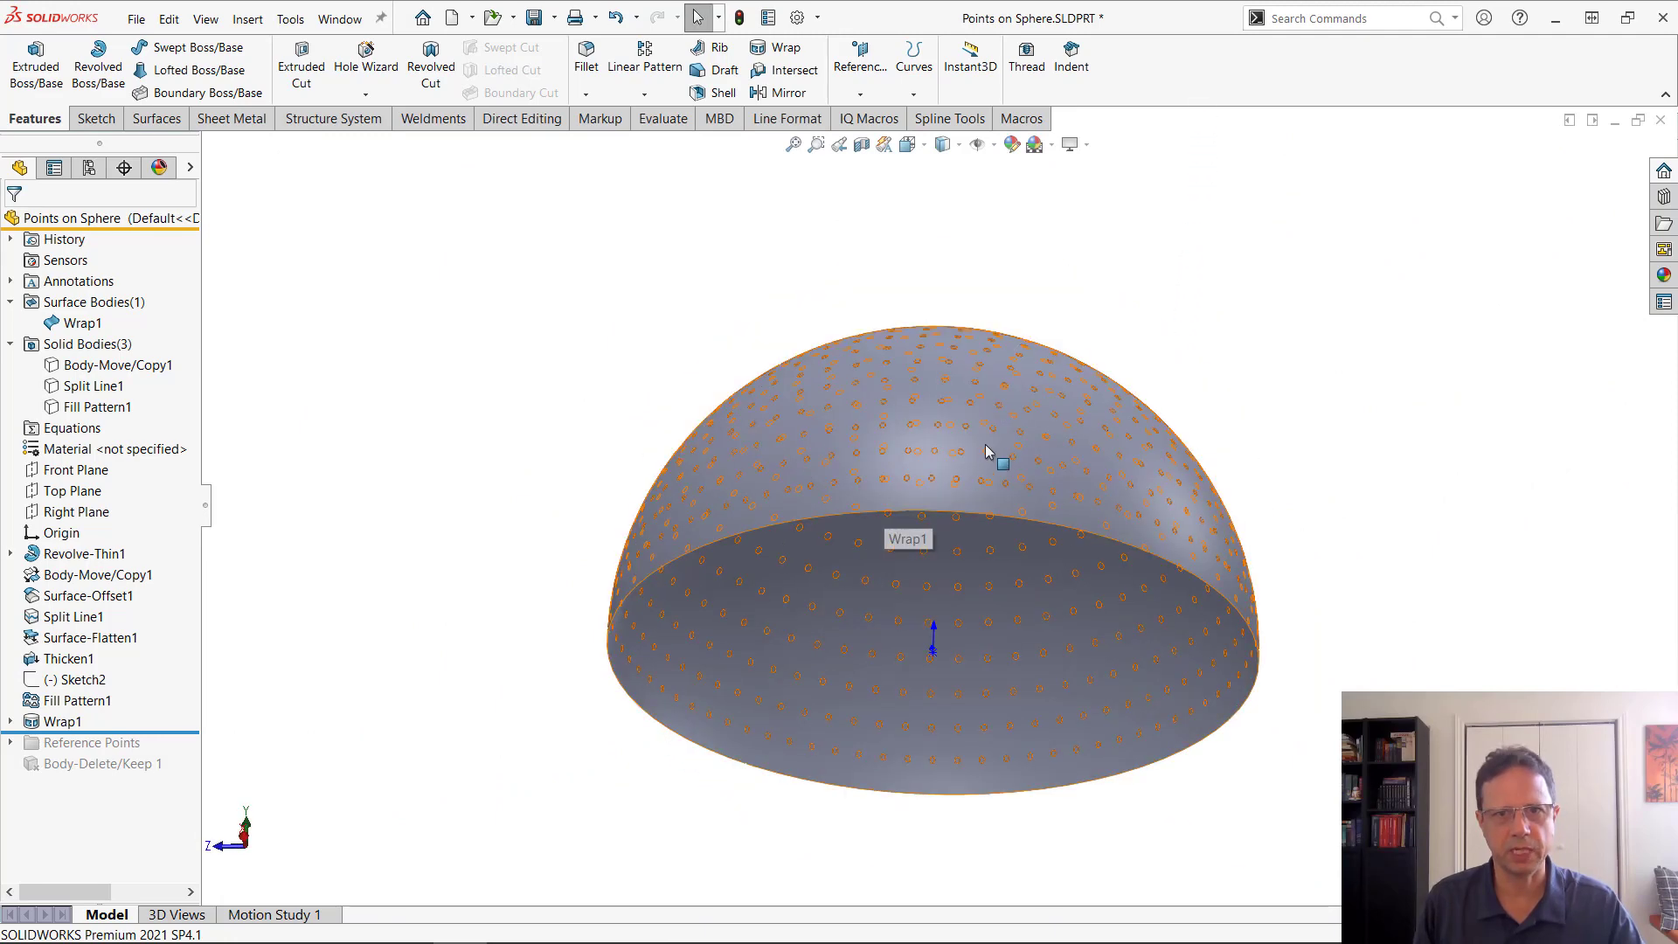
middle_drag(993, 457, 932, 537)
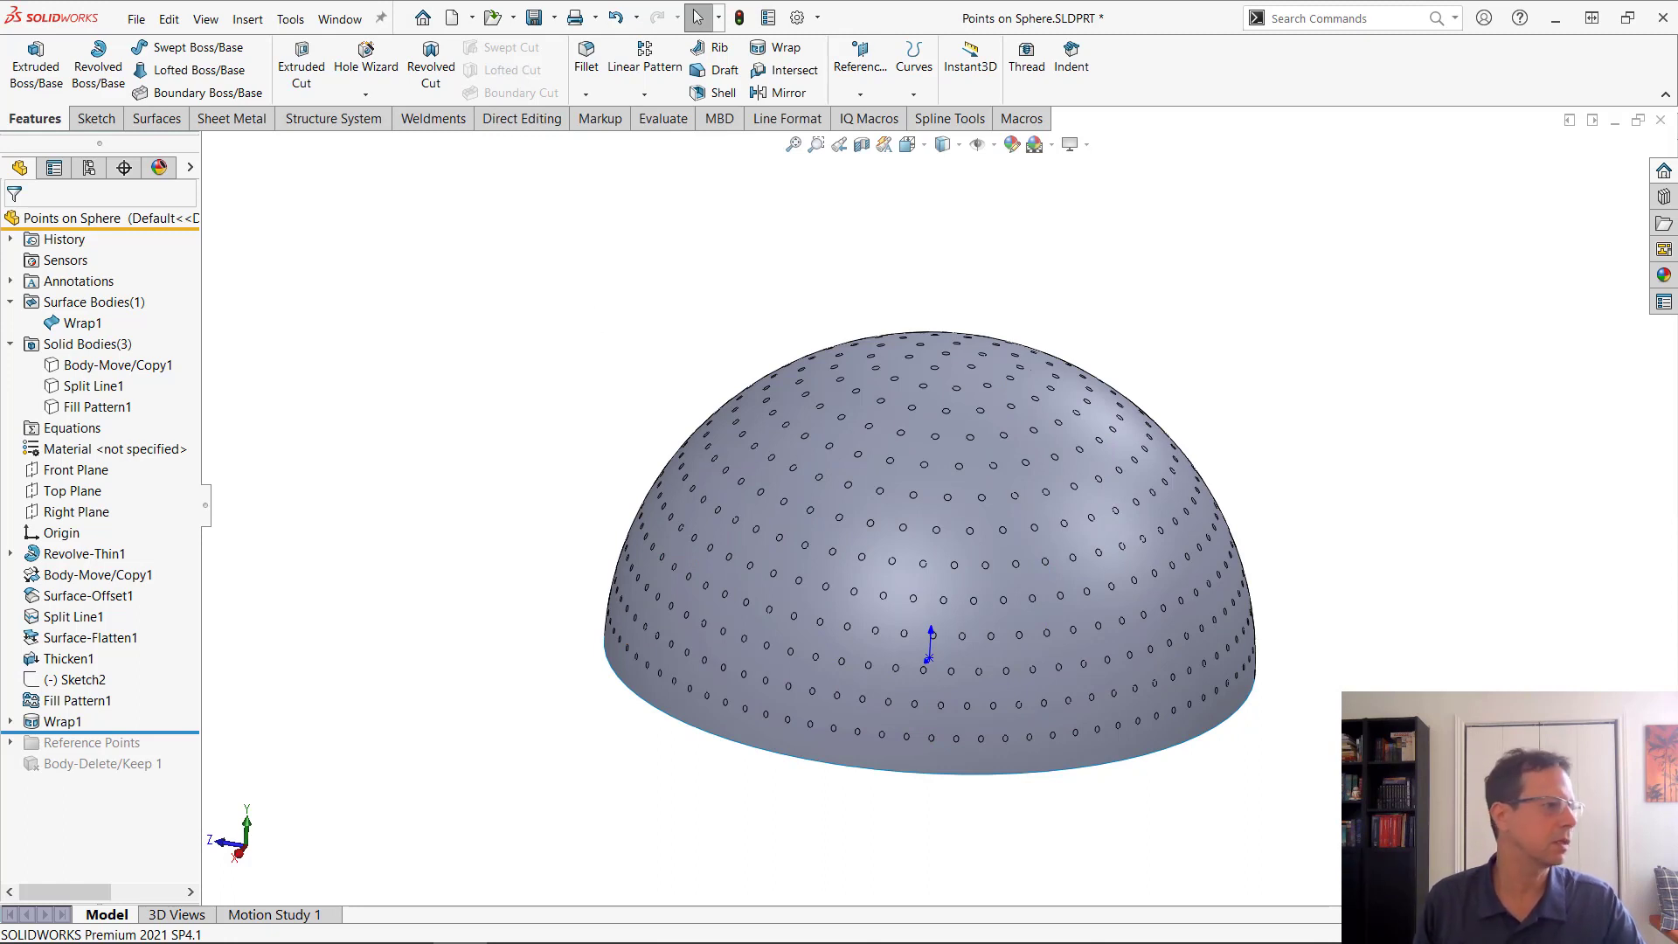
key(F5)
drag(153, 515, 362, 255)
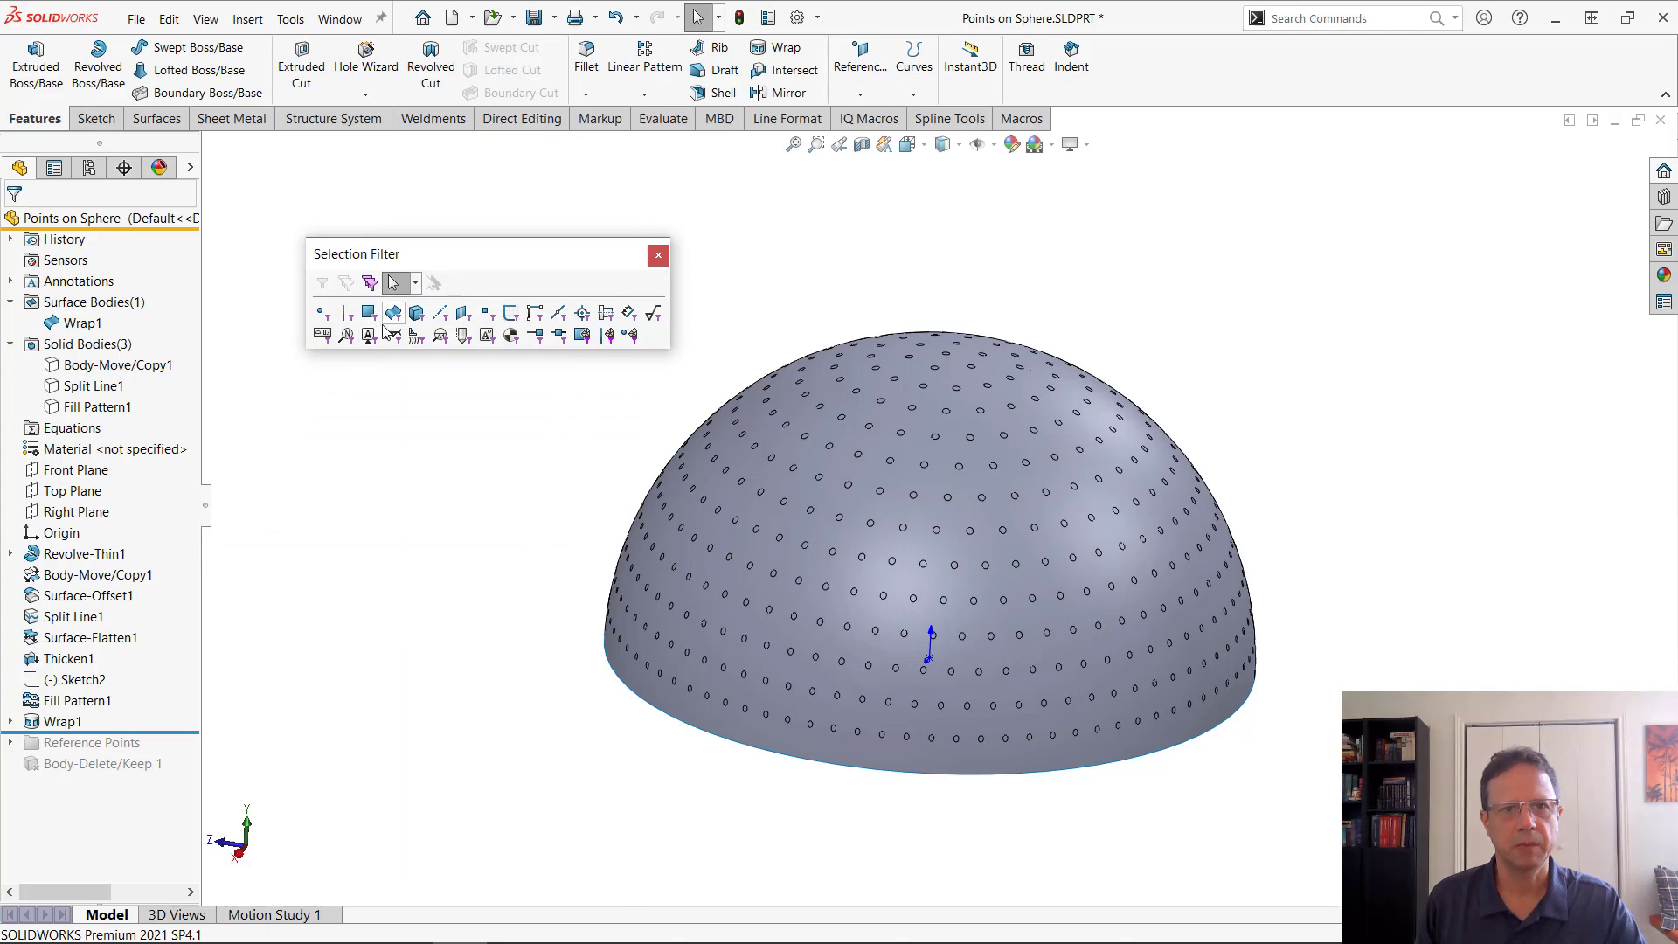
click(370, 314)
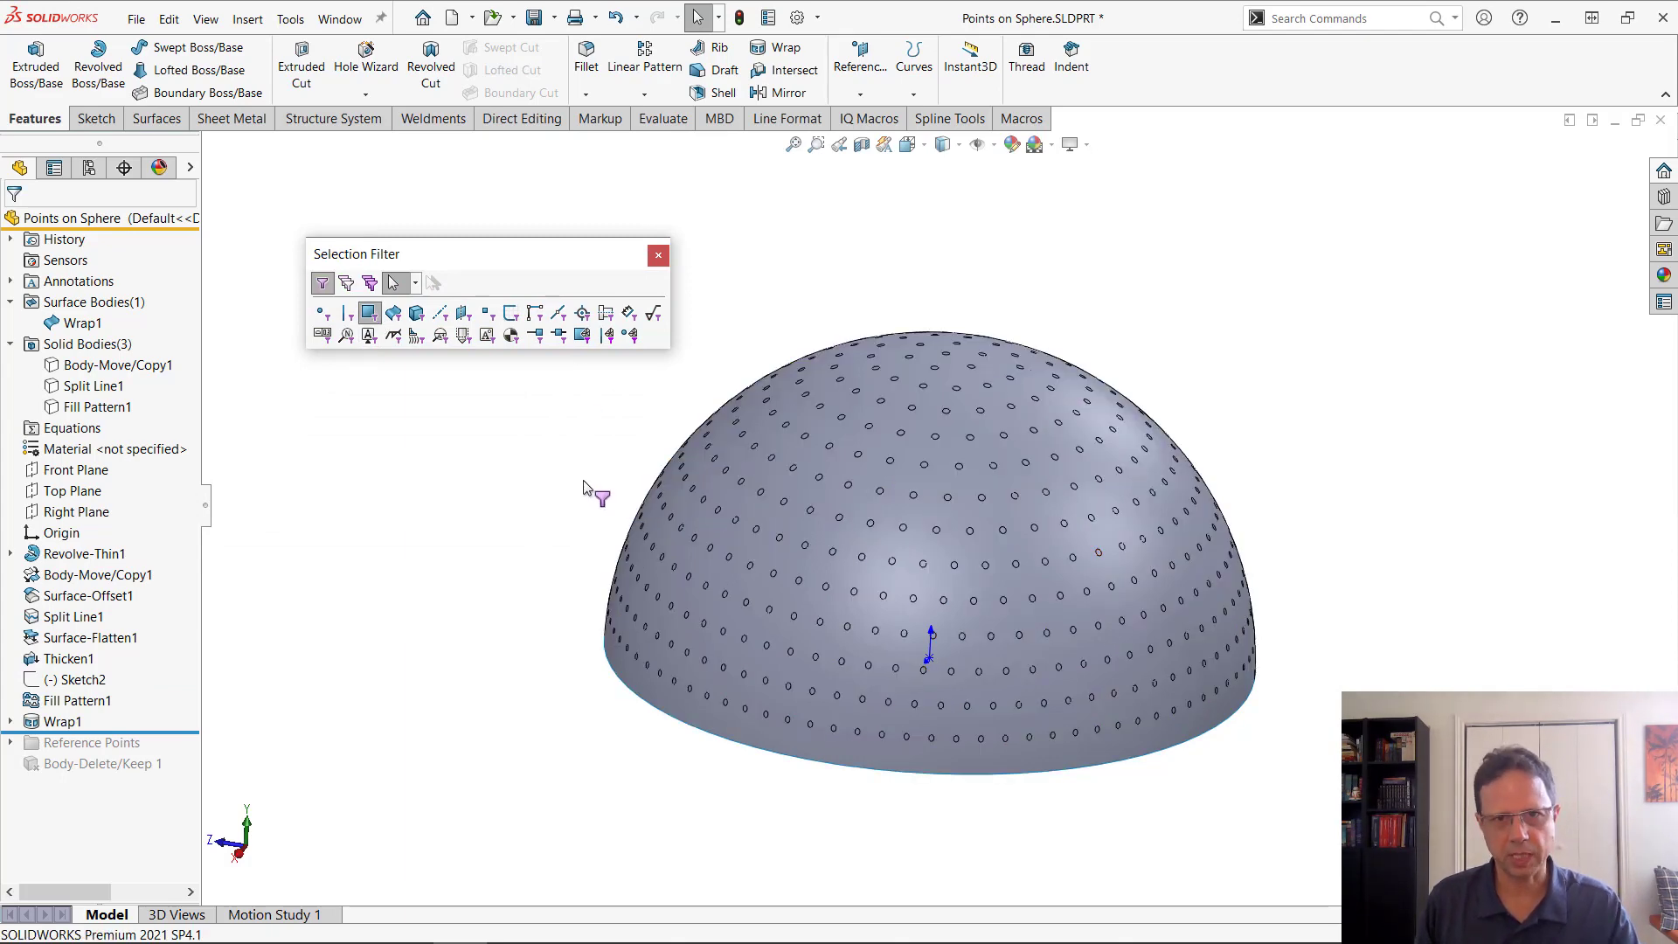
key(ctrl+a)
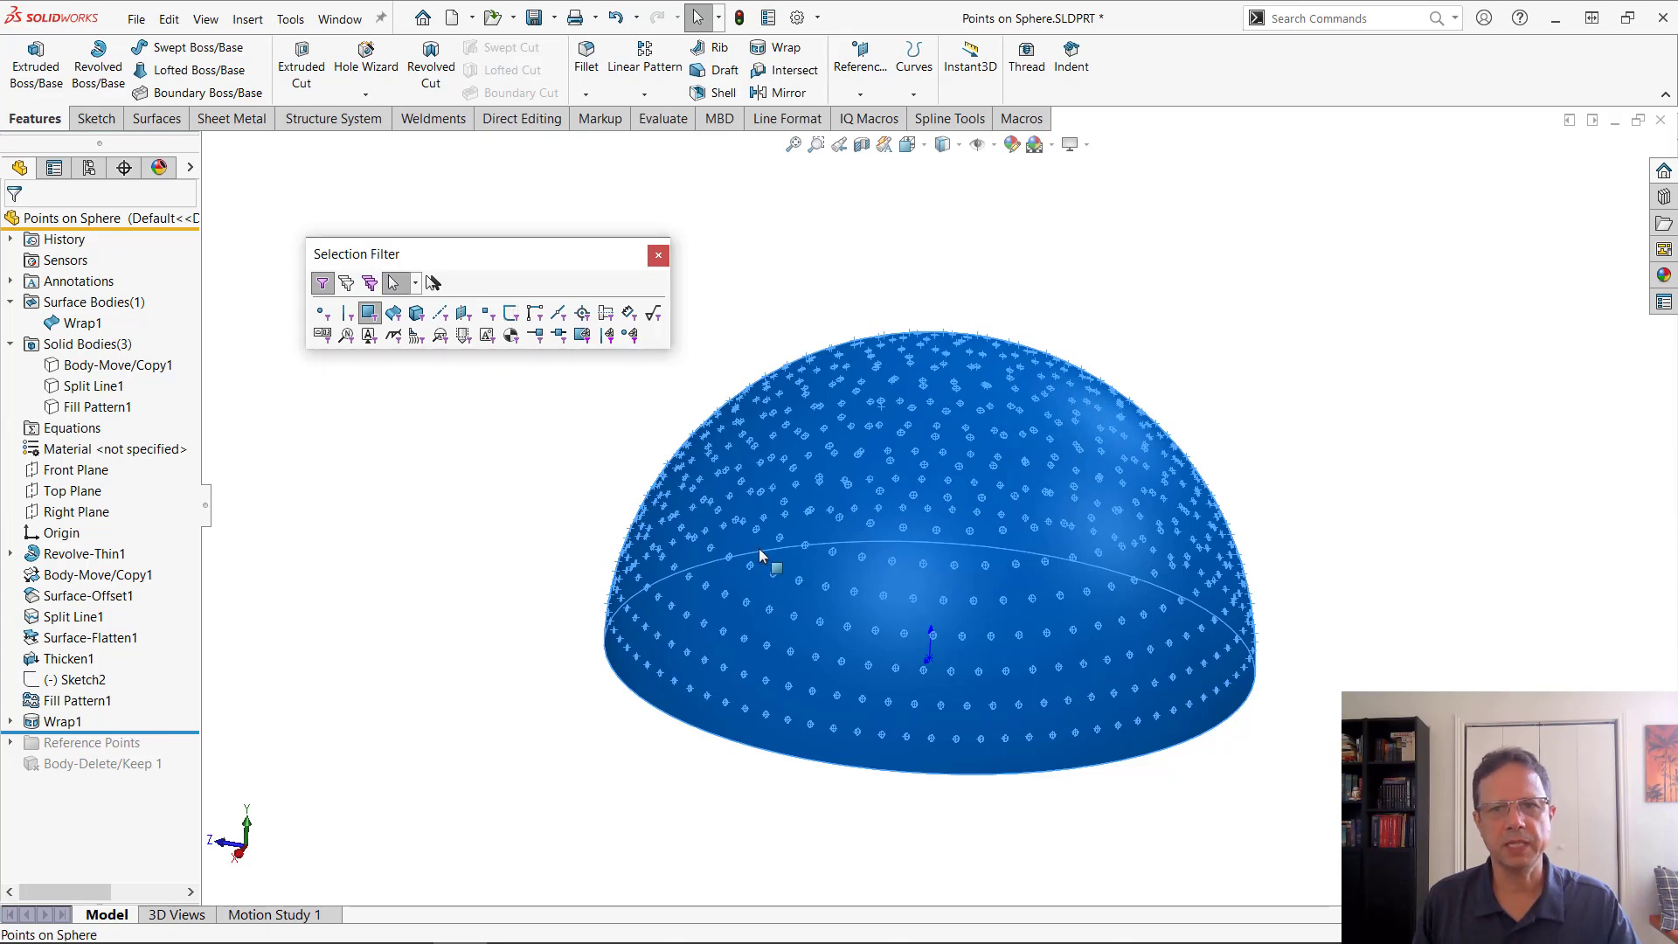
Remove the large hemisphere face from the selection, keeping only the small circular faces, and close the selection filter.
click(759, 550)
key(F5)
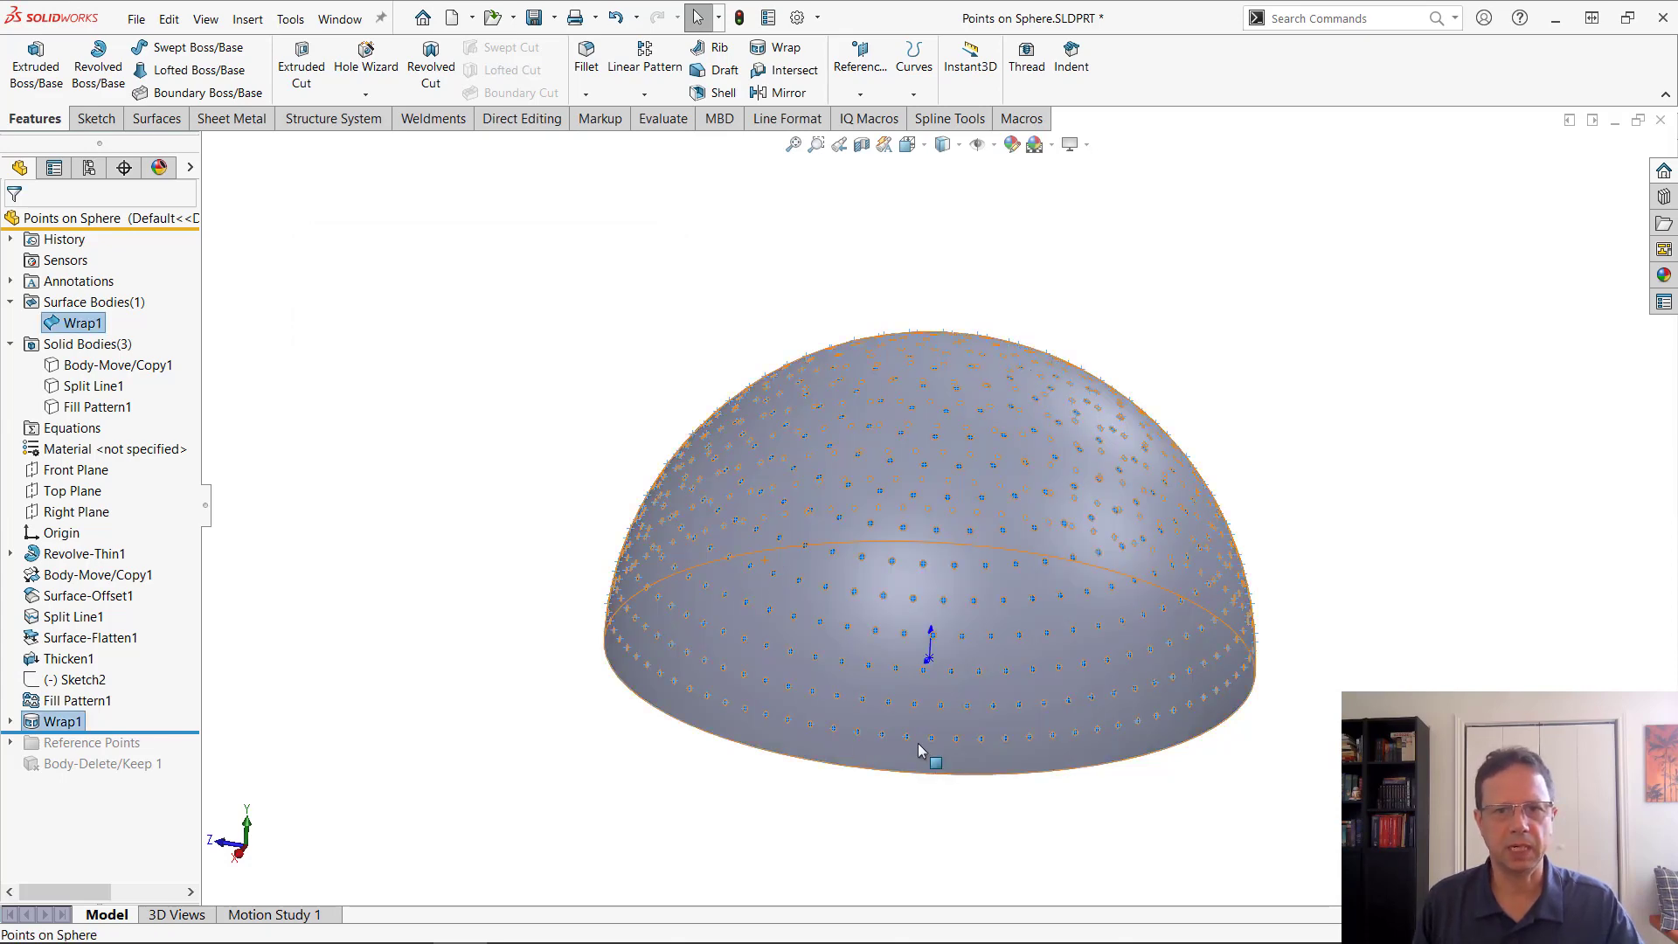
scroll(914, 605, down, 3)
scroll(914, 609, down, 2)
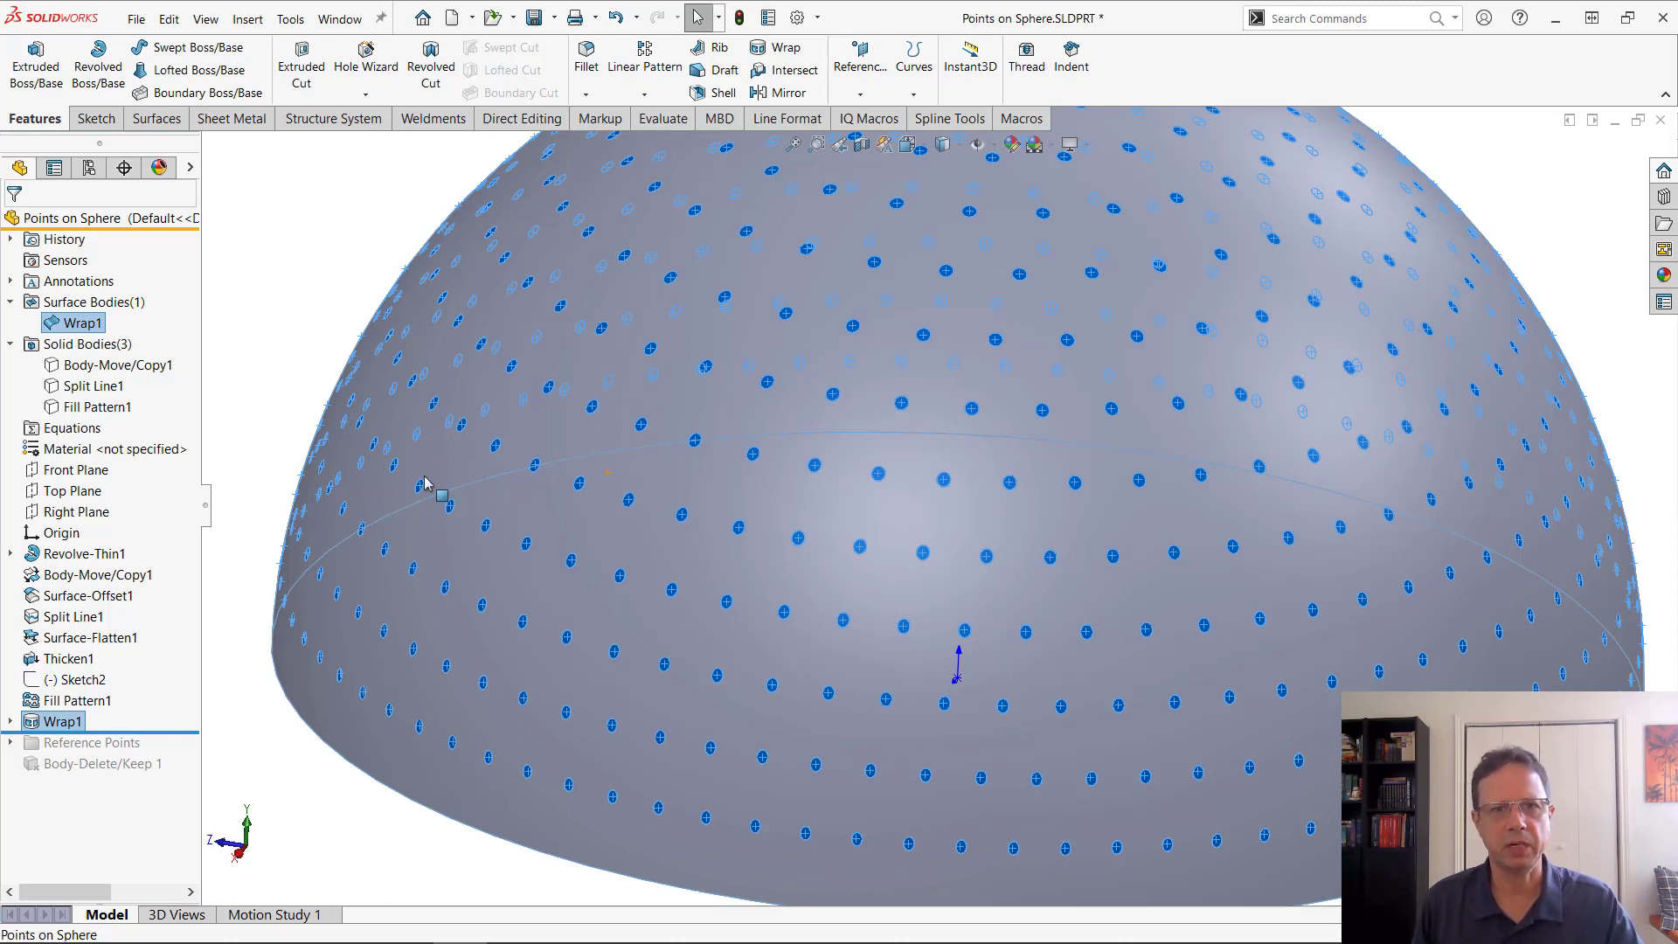
key(f)
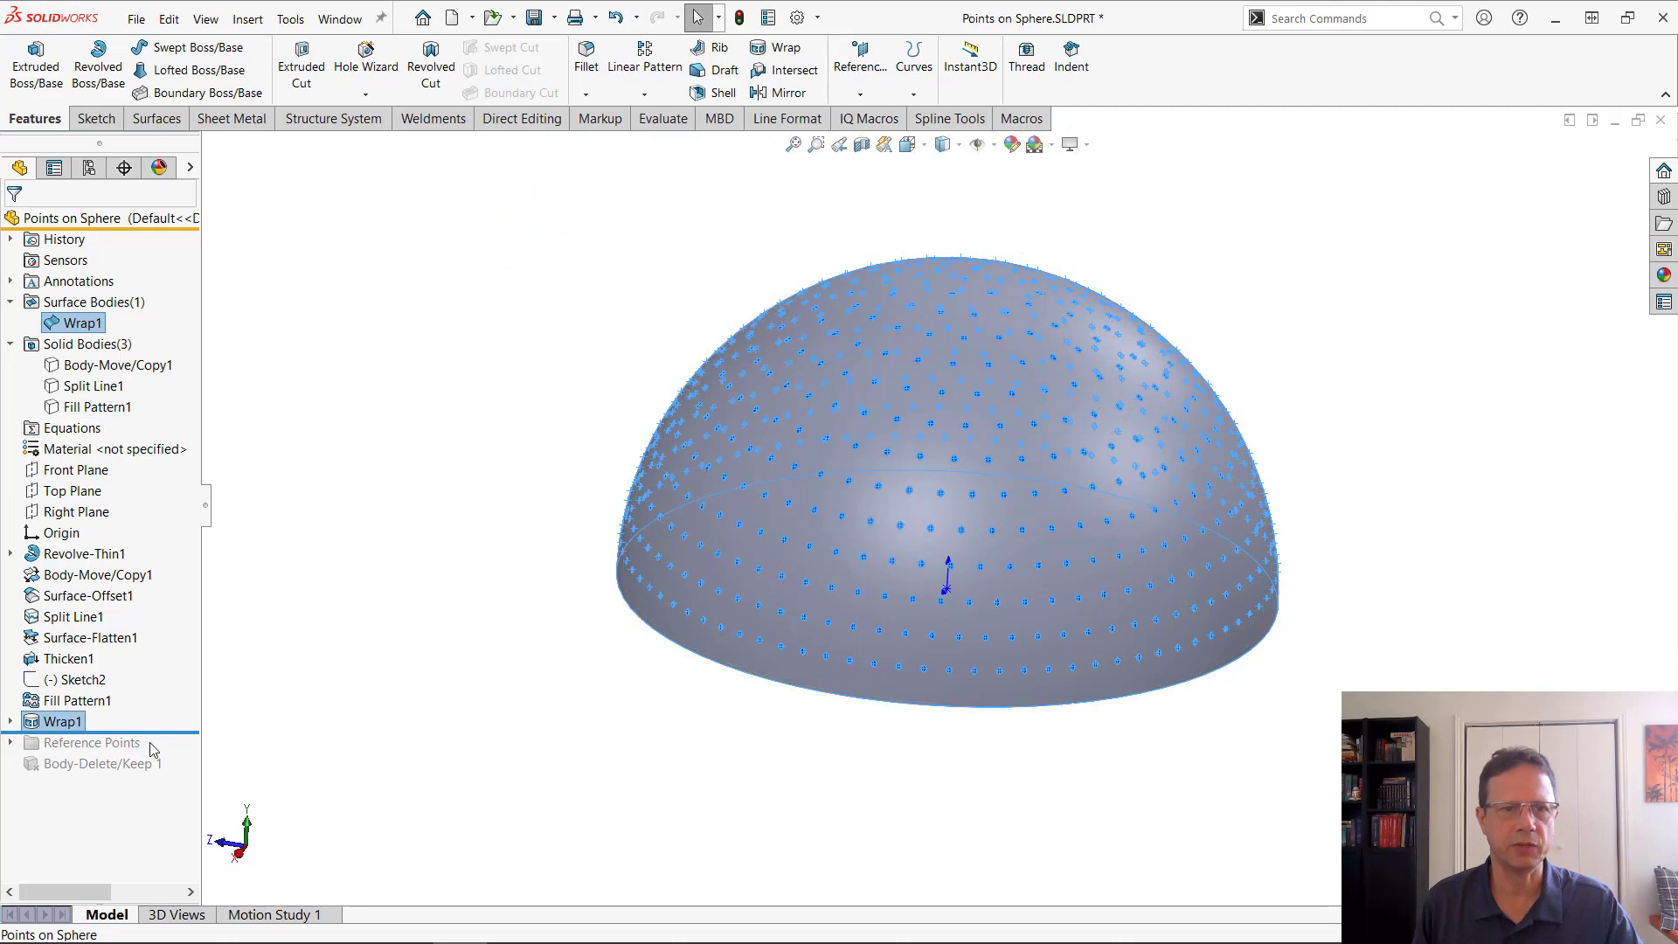
Roll the history forward past Reference Points and Body-Delete/Keep 1, and show the Body-Move/Copy1 solid body.
drag(166, 734, 167, 780)
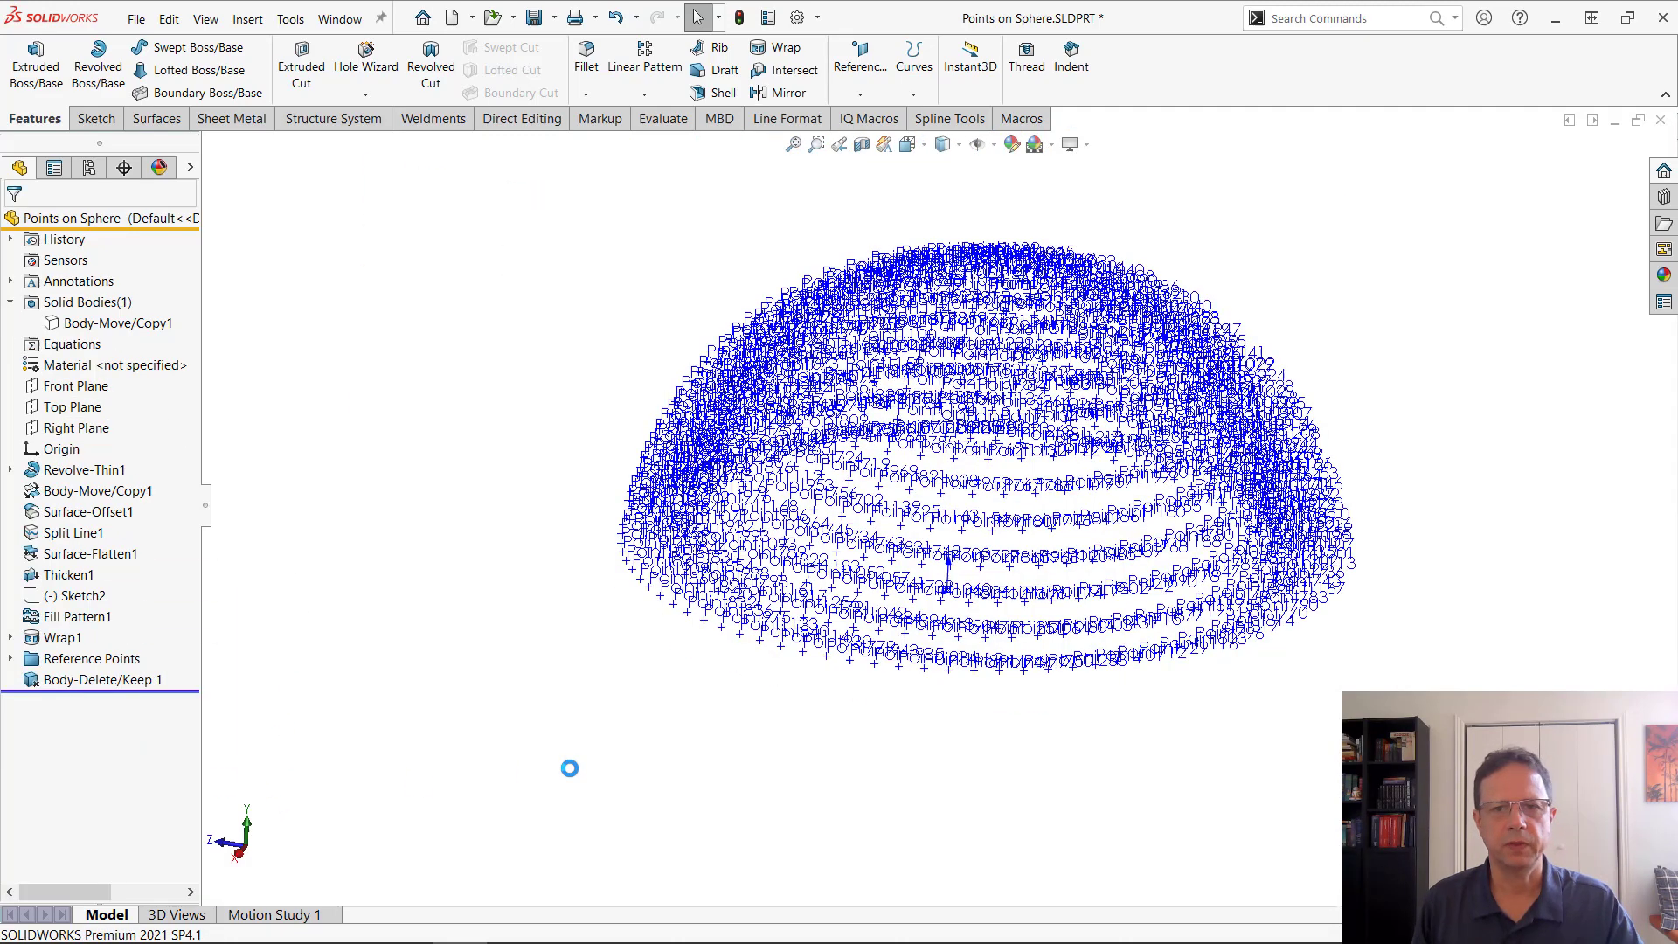
right_click(124, 322)
click(150, 274)
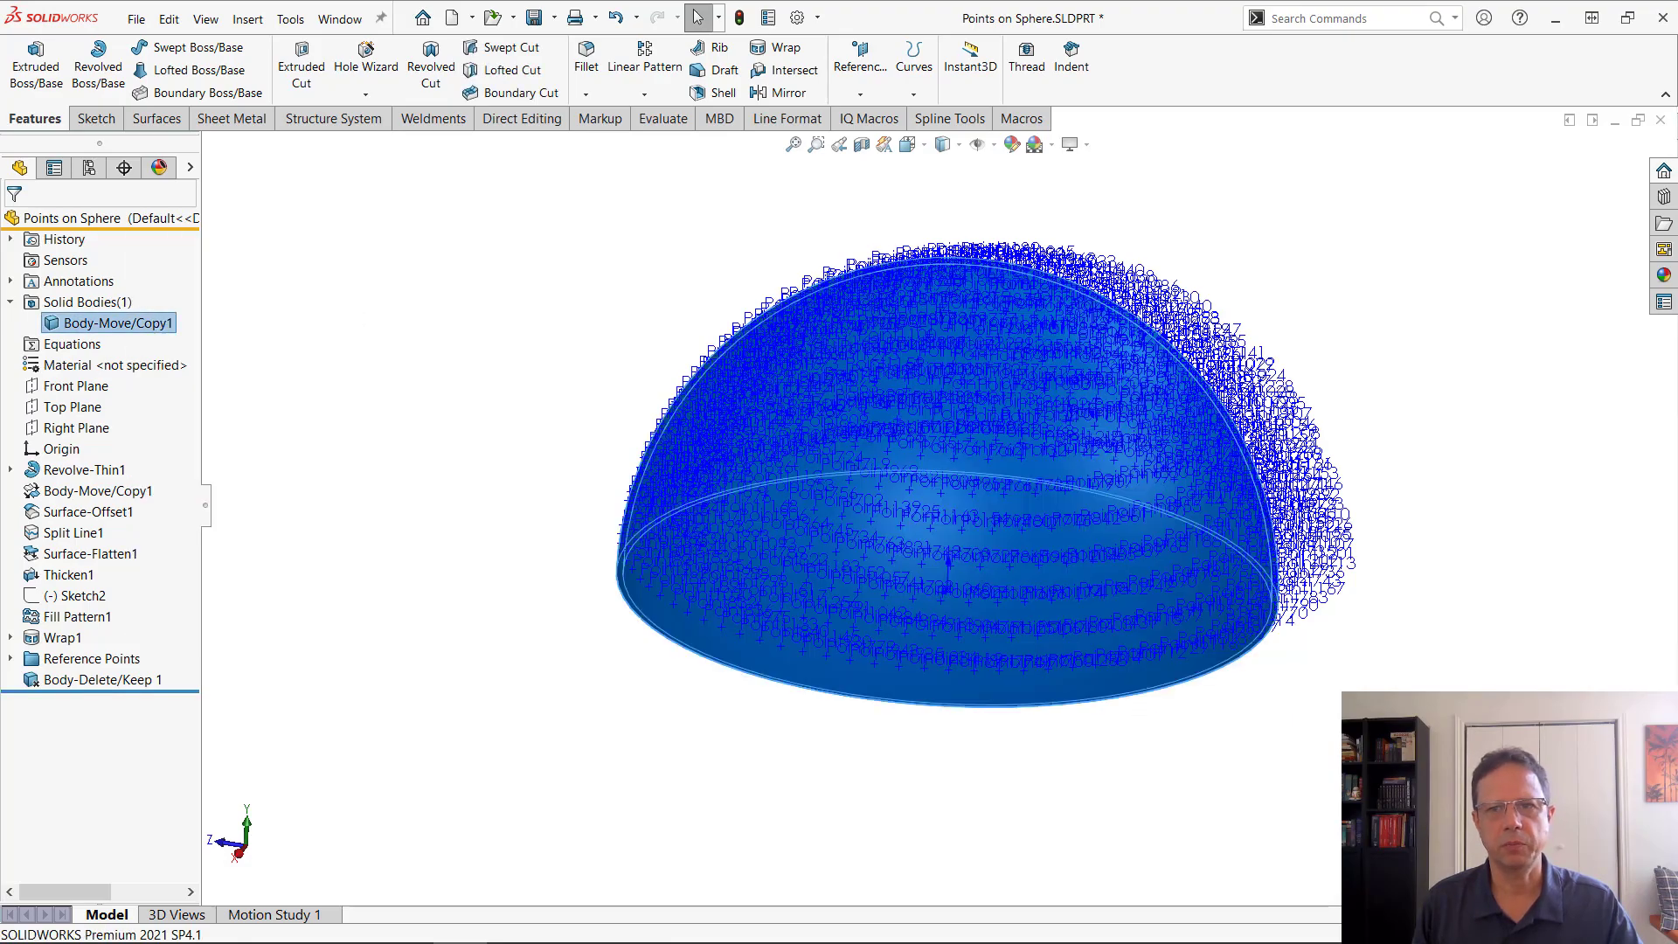
Examine the reference points and their spacing across the hemisphere from close up and from different angles.
scroll(863, 722, down, 10)
scroll(863, 722, up, 5)
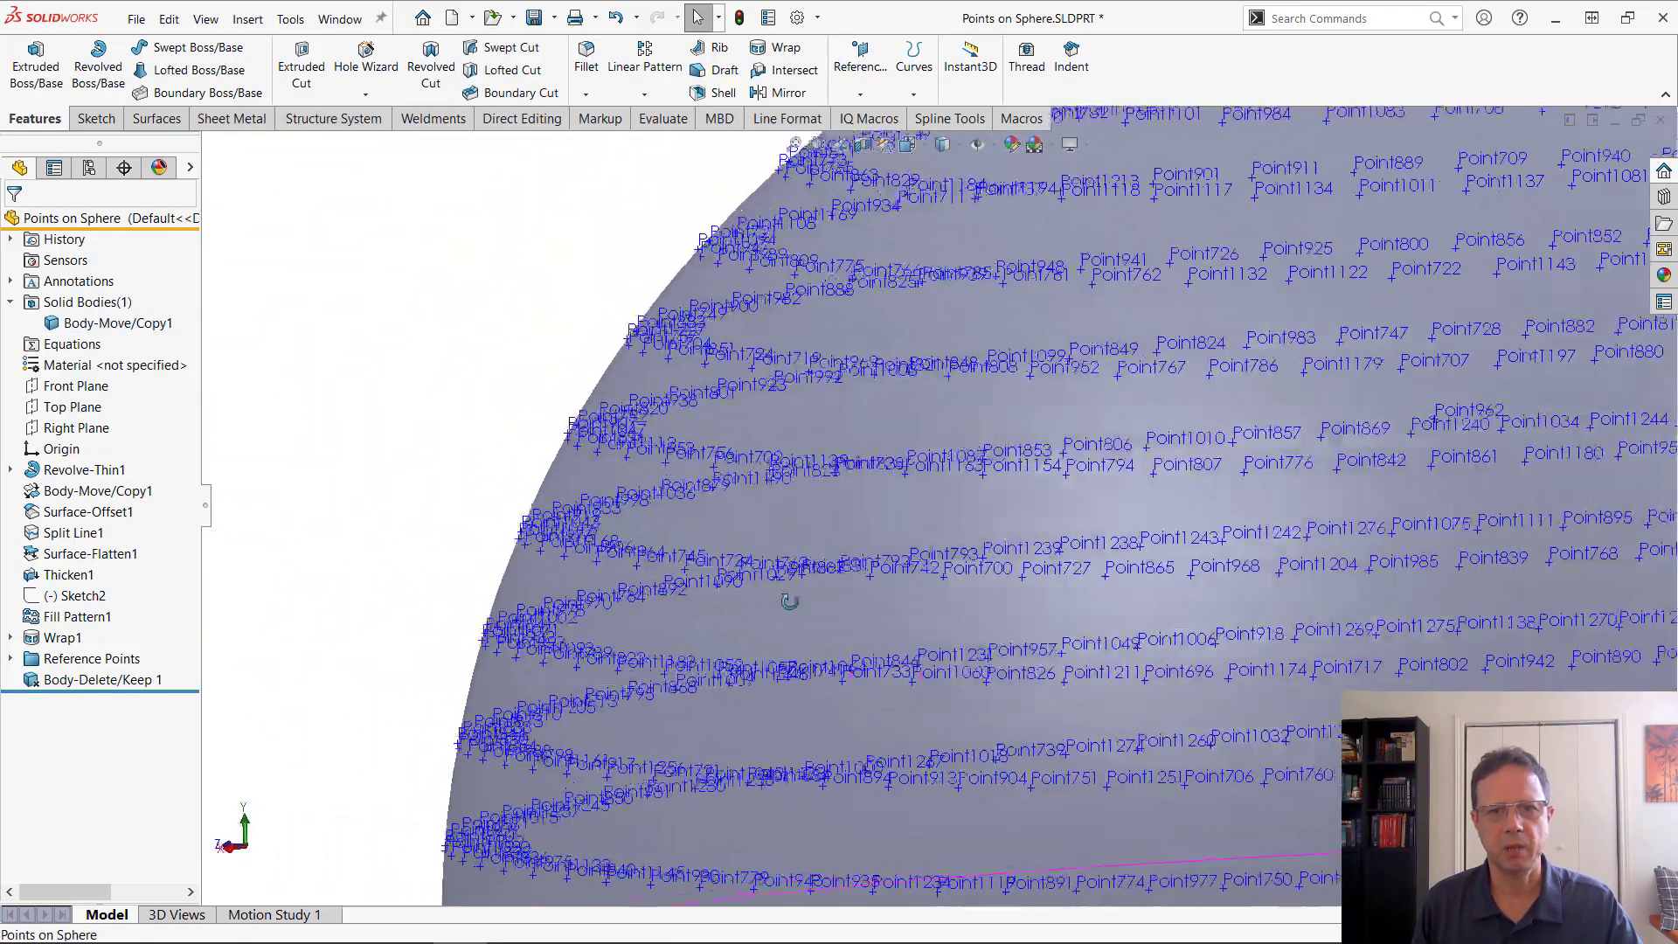
scroll(787, 590, down, 5)
middle_drag(817, 685, 989, 388)
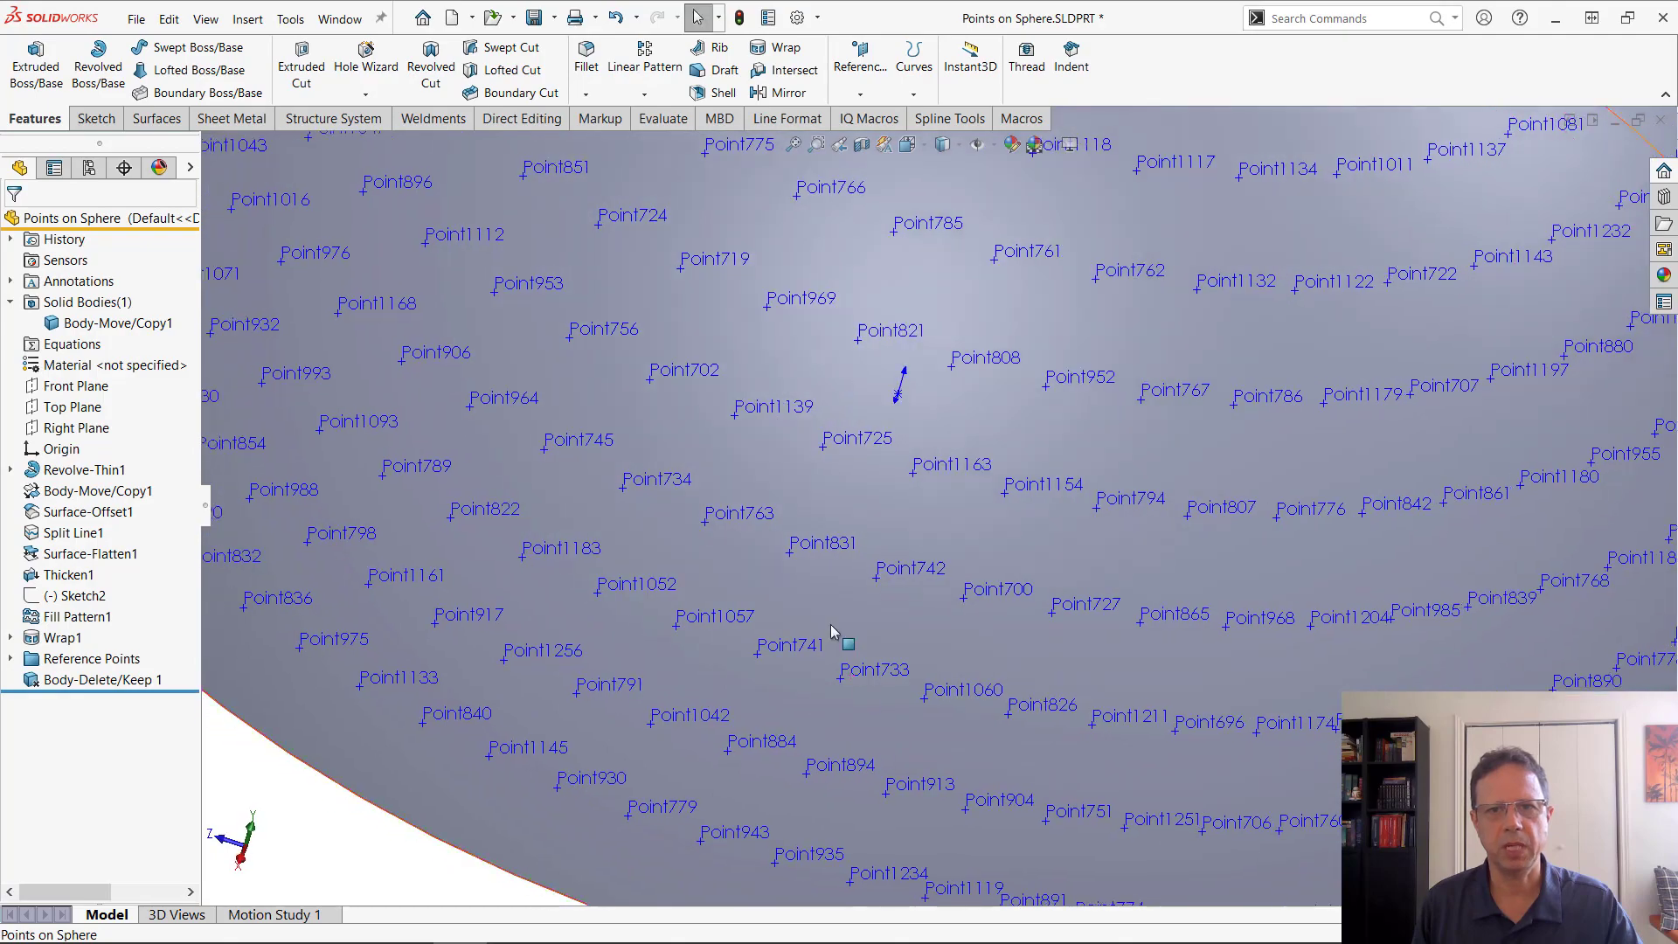
scroll(988, 388, up, 5)
scroll(989, 388, up, 3)
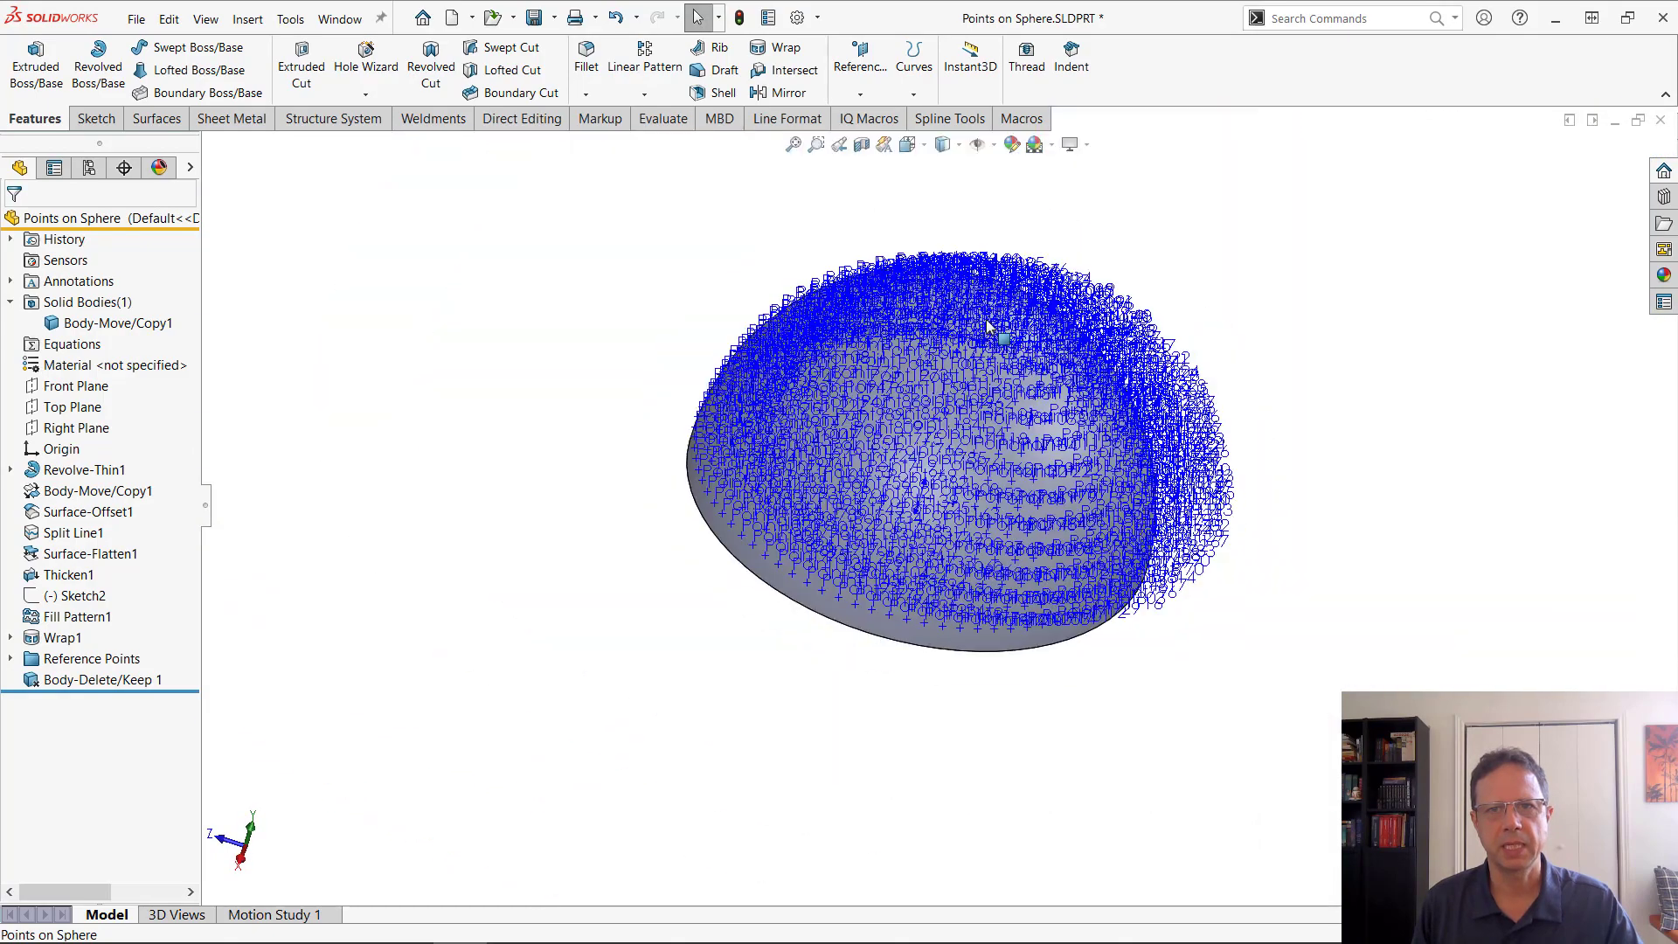
scroll(982, 435, down, 10)
scroll(982, 434, up, 6)
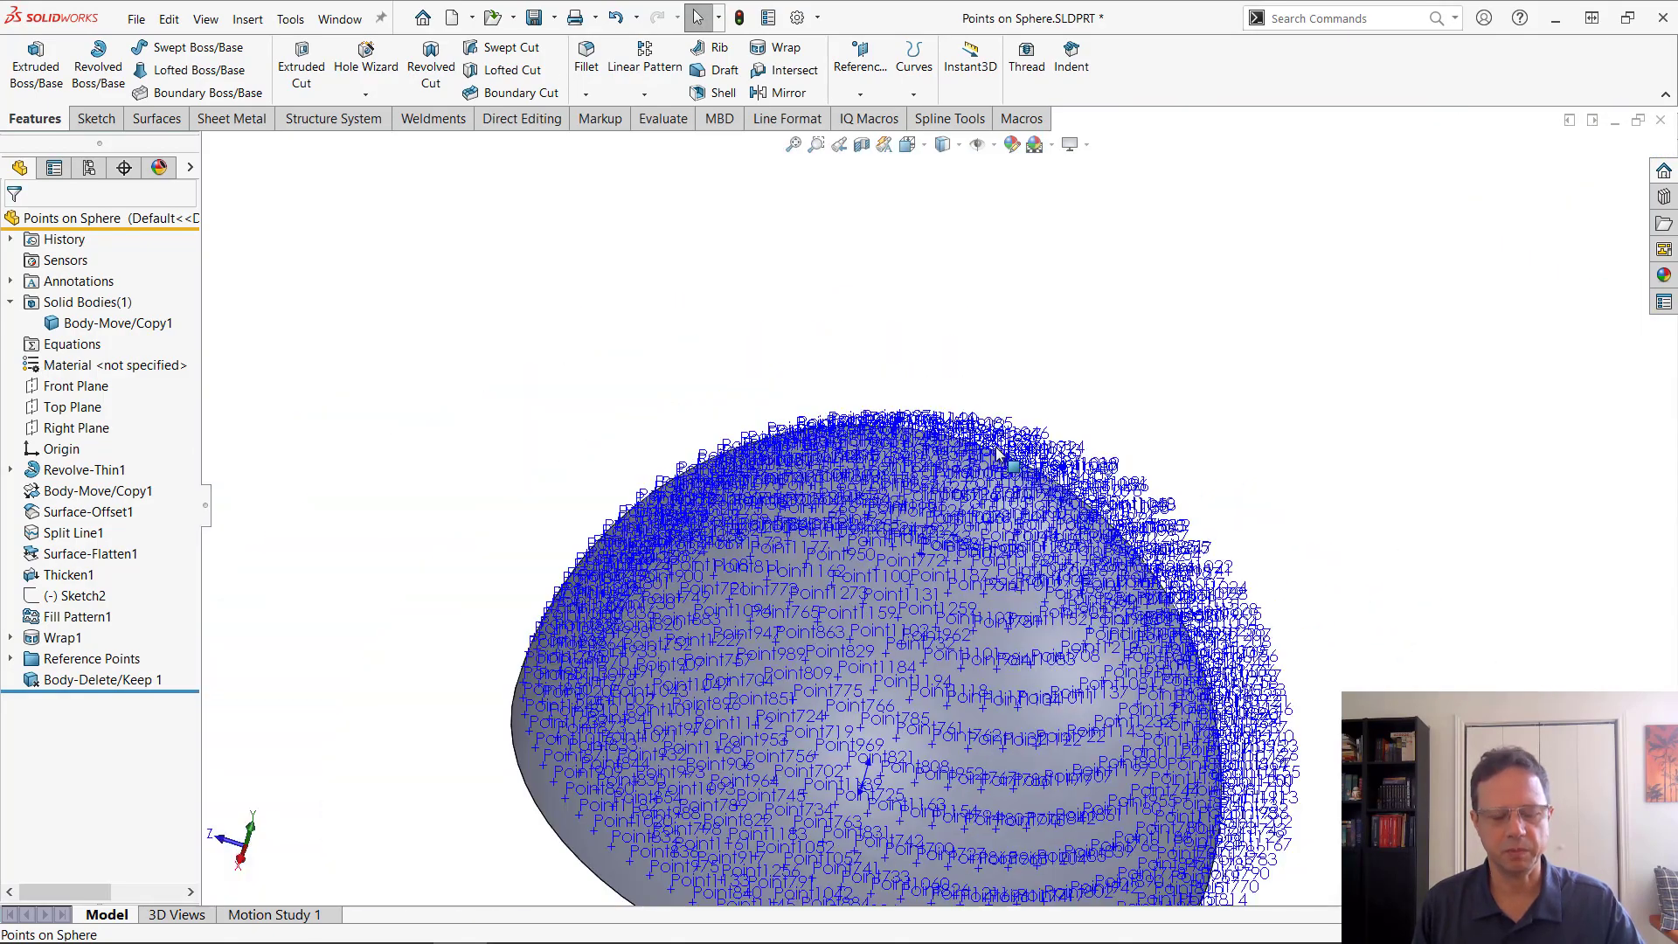
scroll(997, 451, up, 3)
middle_drag(1241, 603, 1390, 644)
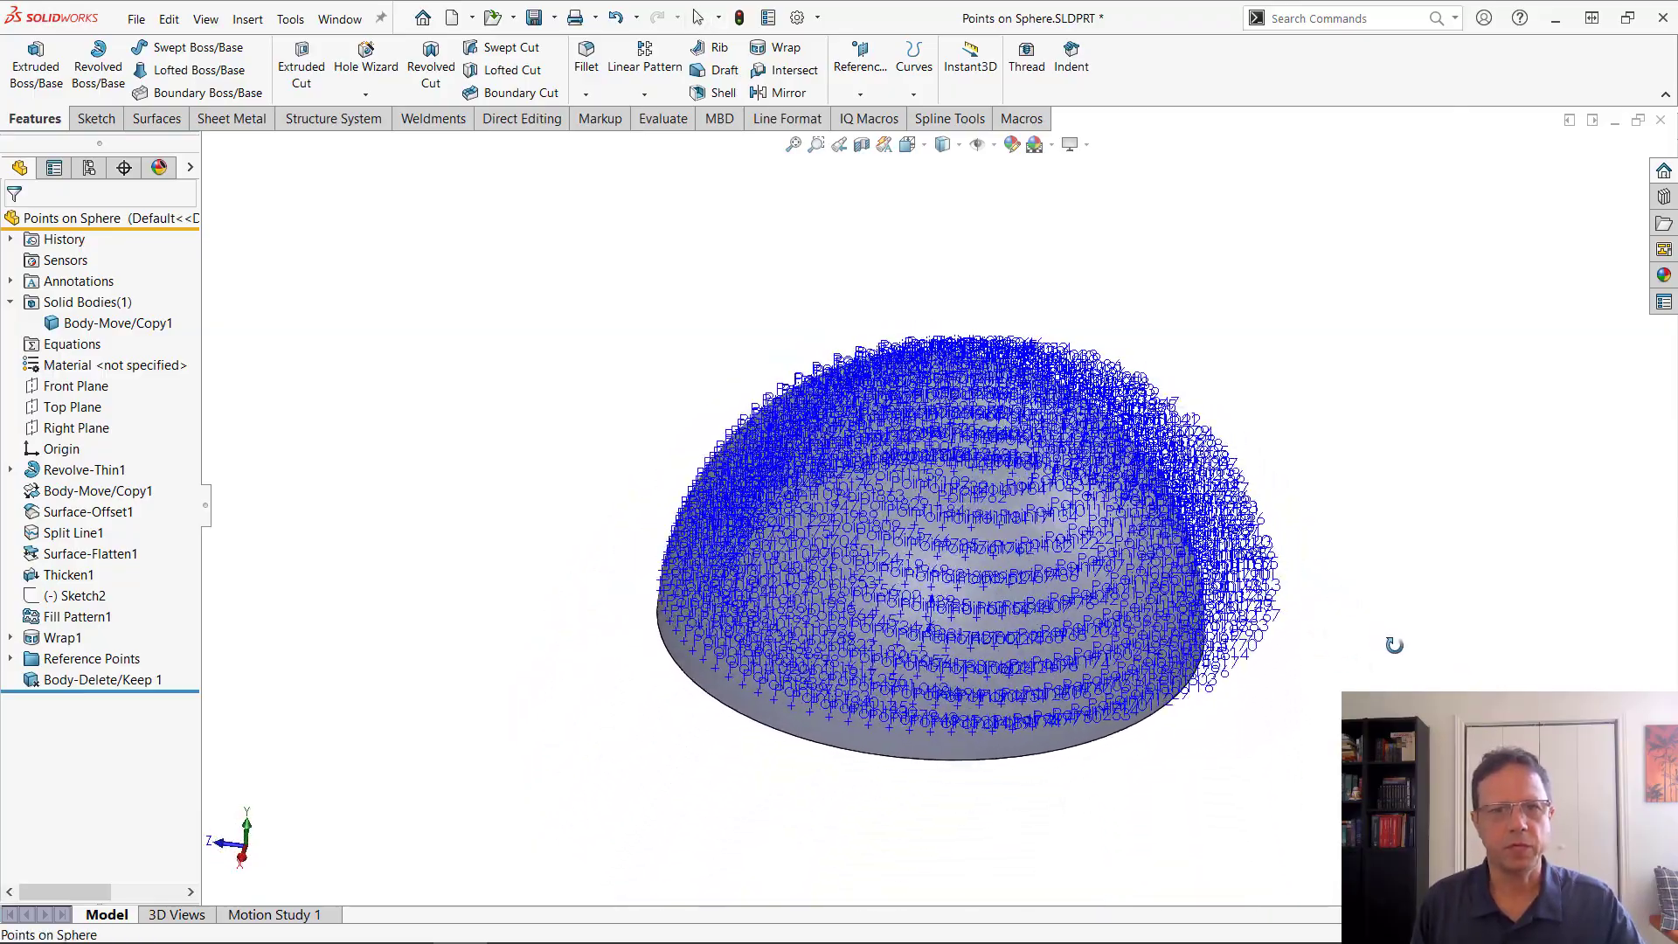